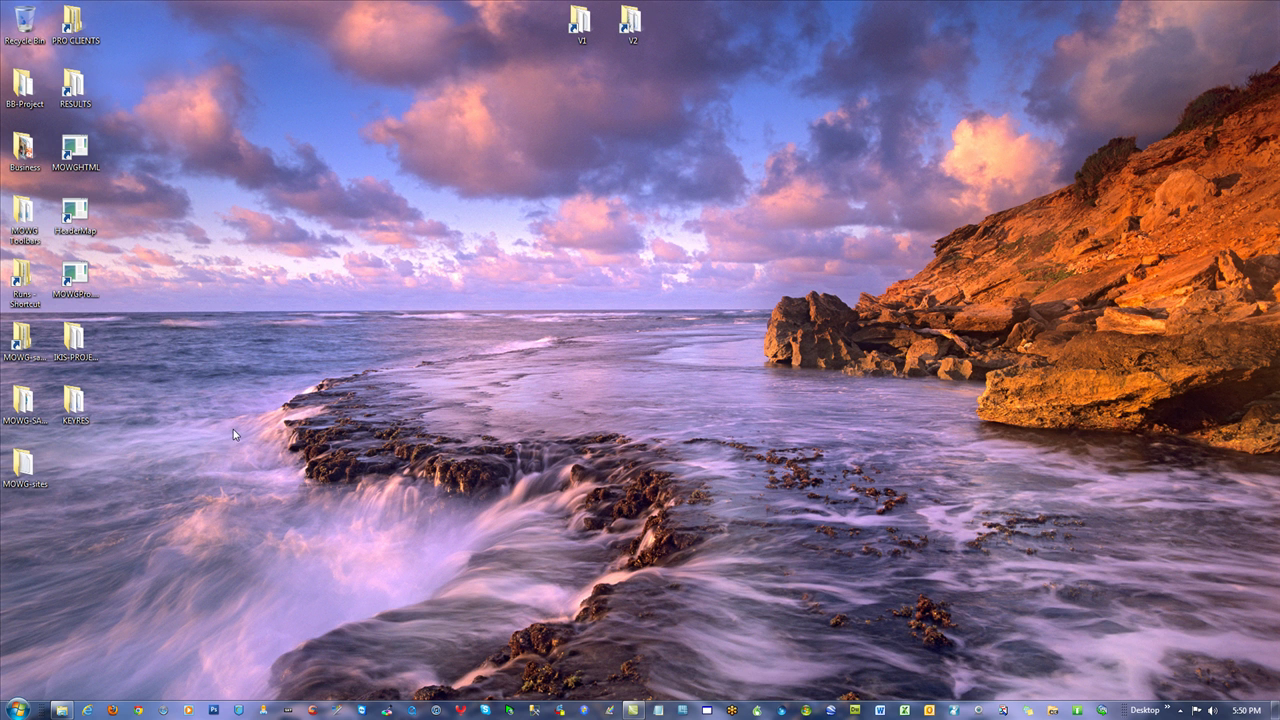
# Open Firefox and search Google for link:mowgpro.com to check the site's backlinks
pyautogui.click(112, 710)
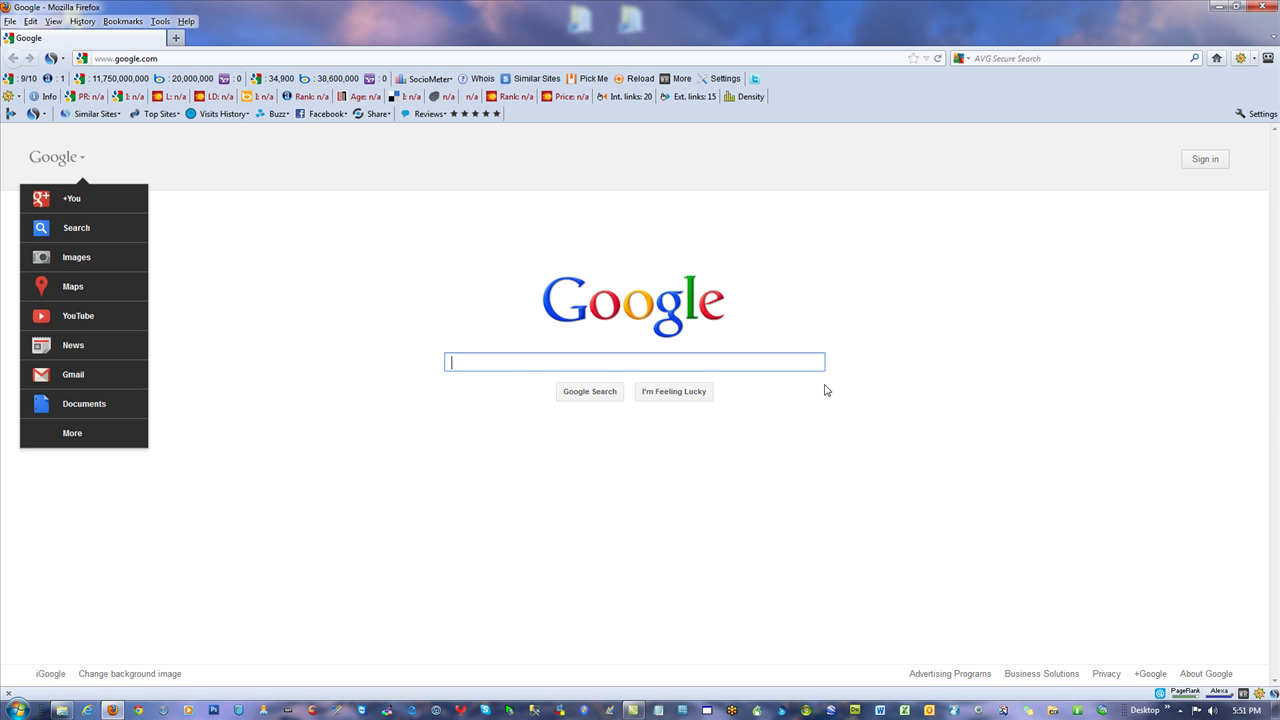
pyautogui.write('link:')
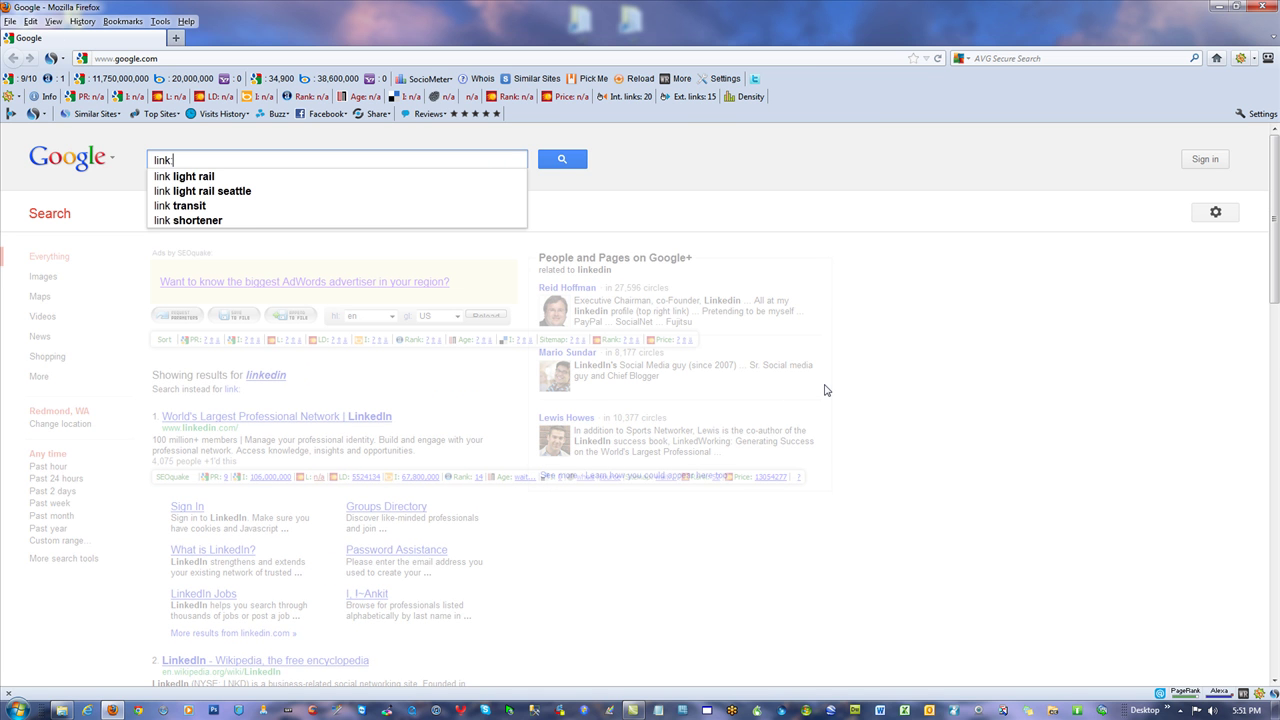
pyautogui.write('mowgpro.com')
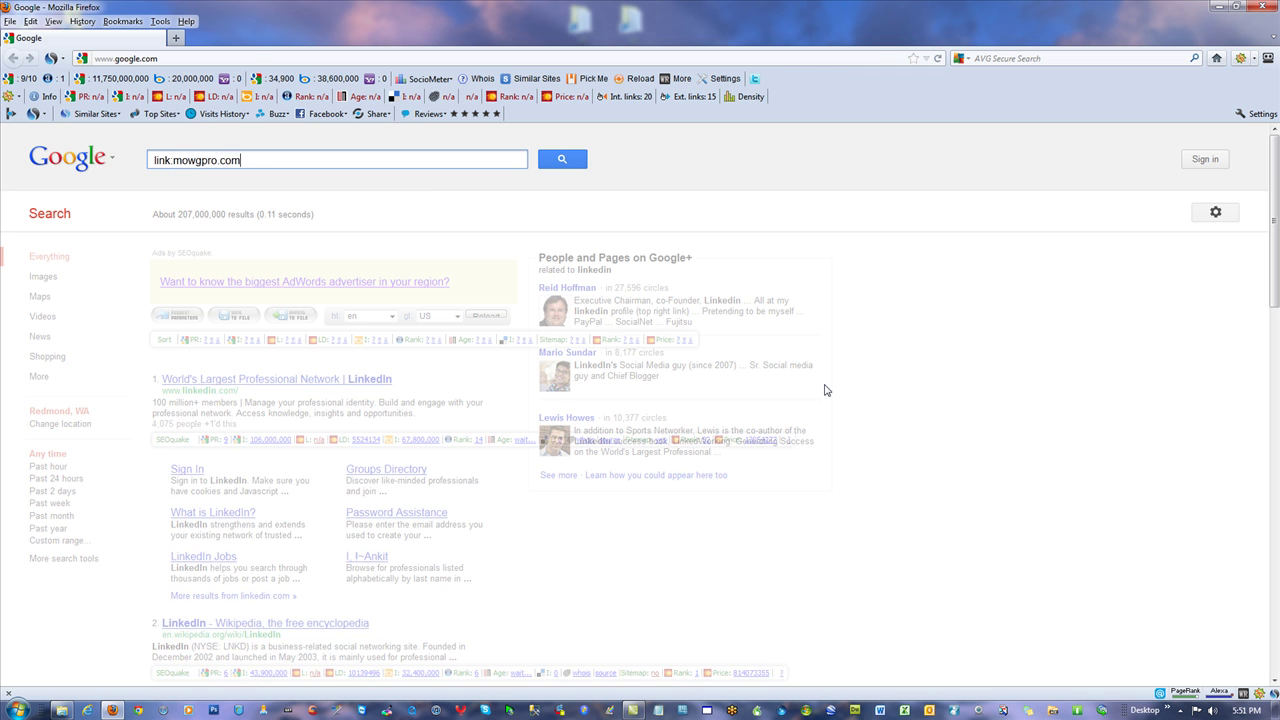
pyautogui.press('Return')
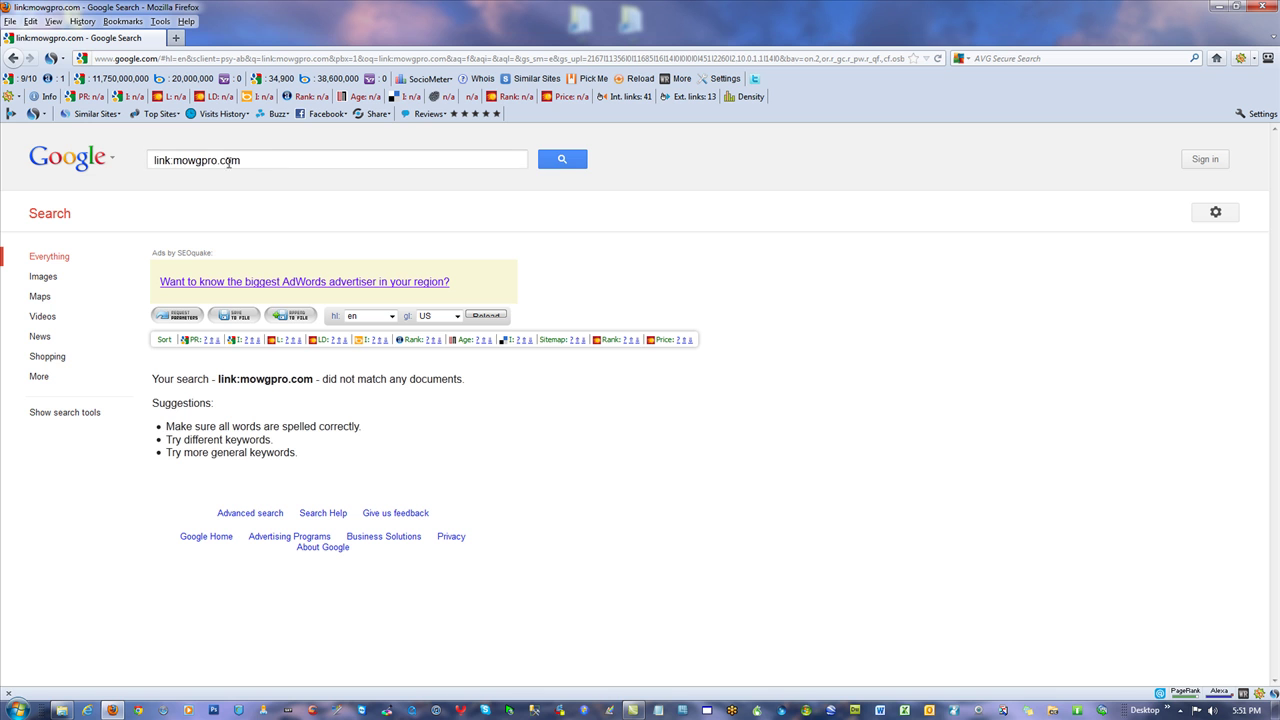
# Replace the domain after the link: operator with website-marketing-solutions.com and run the backlink search
pyautogui.moveTo(262, 159); pyautogui.dragTo(173, 160)
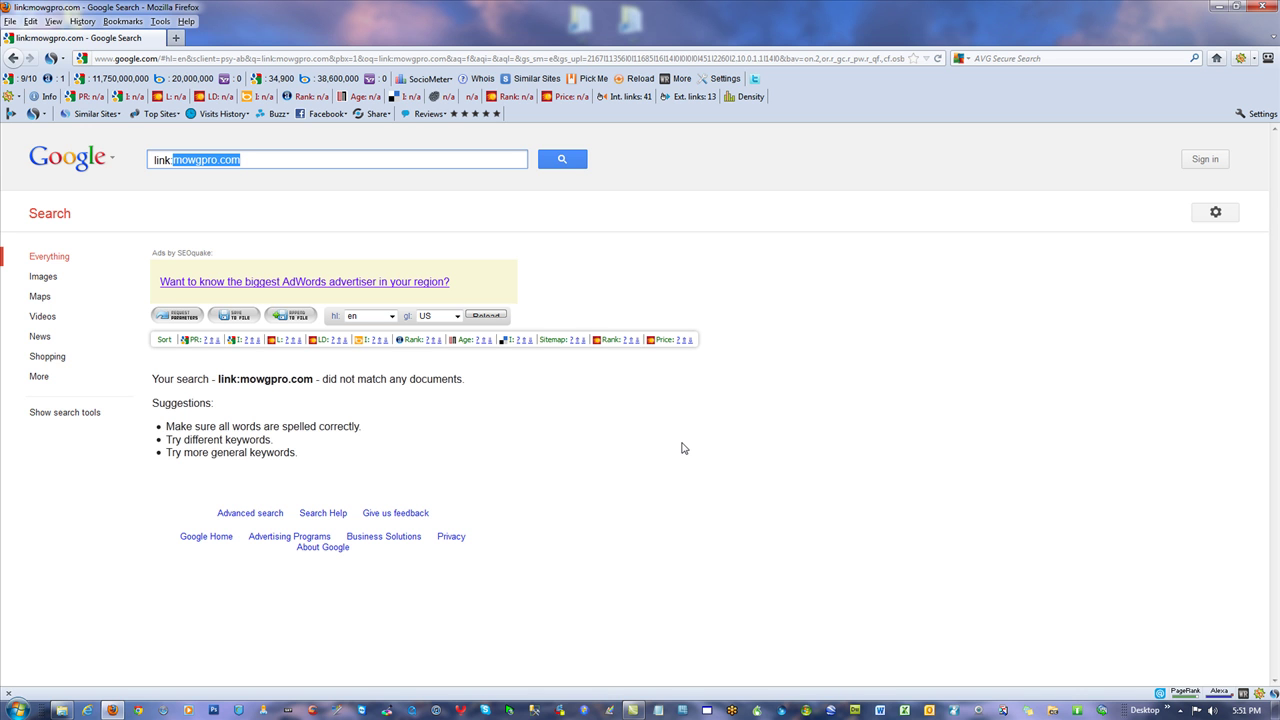
pyautogui.write('website')
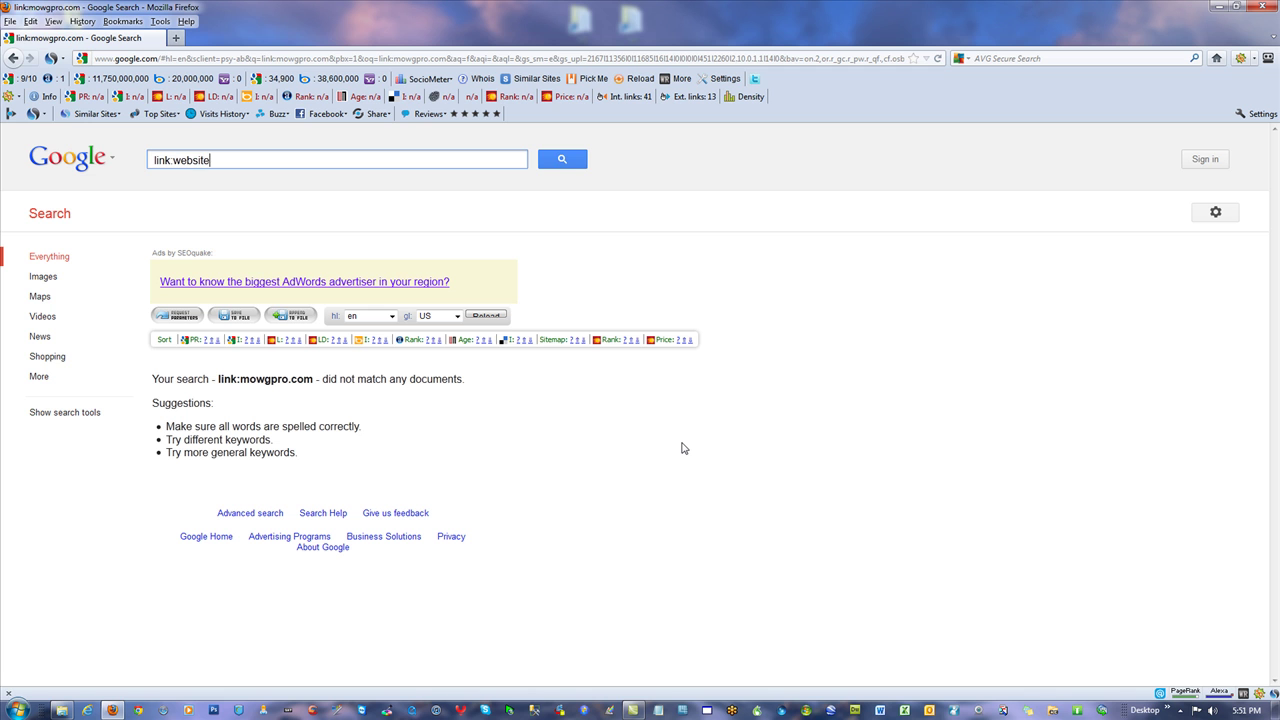
pyautogui.write('-marketing-solutions.com')
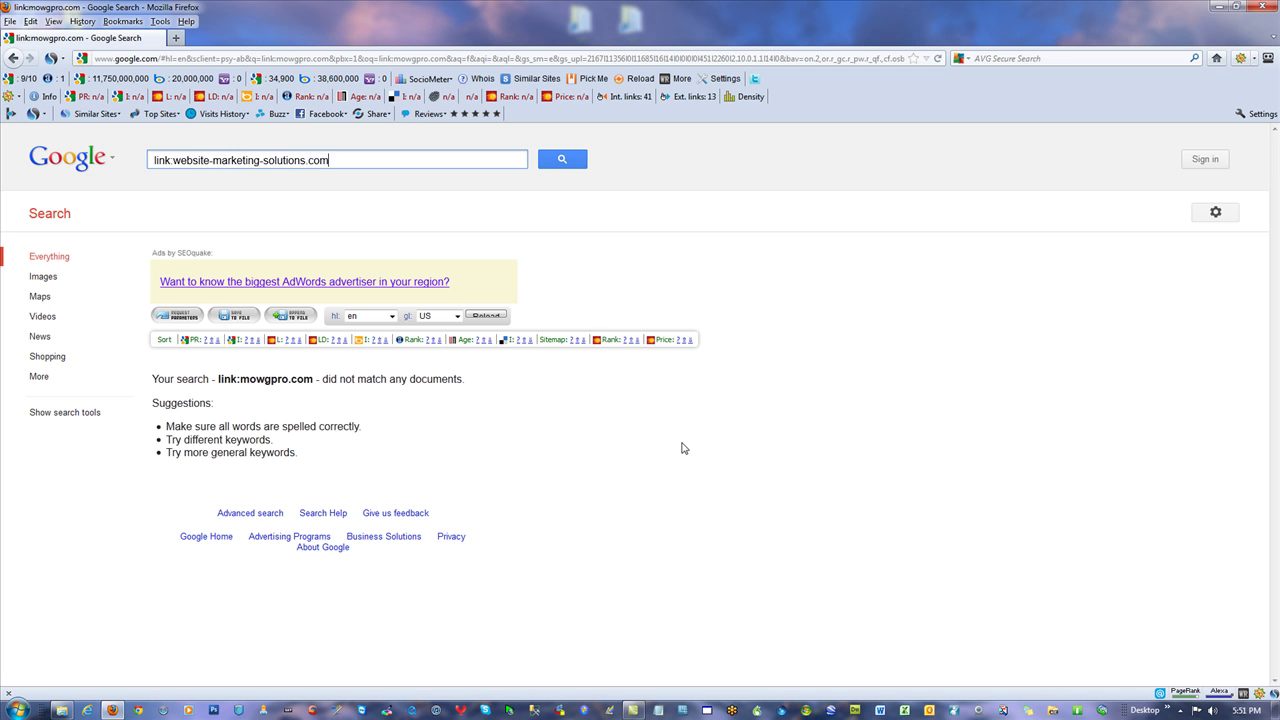
pyautogui.press('Return')
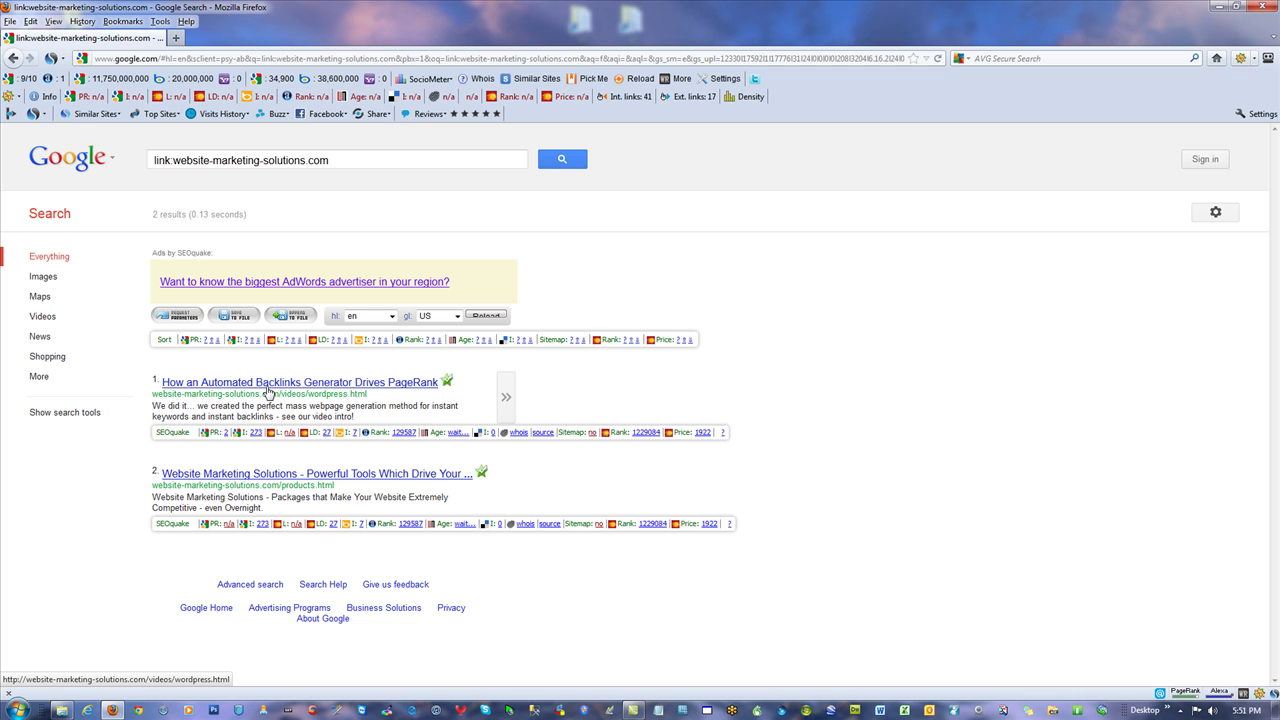
# Examine the domain in the backlink query and the SEOquake PageRank entries under both search results
pyautogui.click(197, 160)
pyautogui.moveTo(175, 161); pyautogui.dragTo(335, 160)
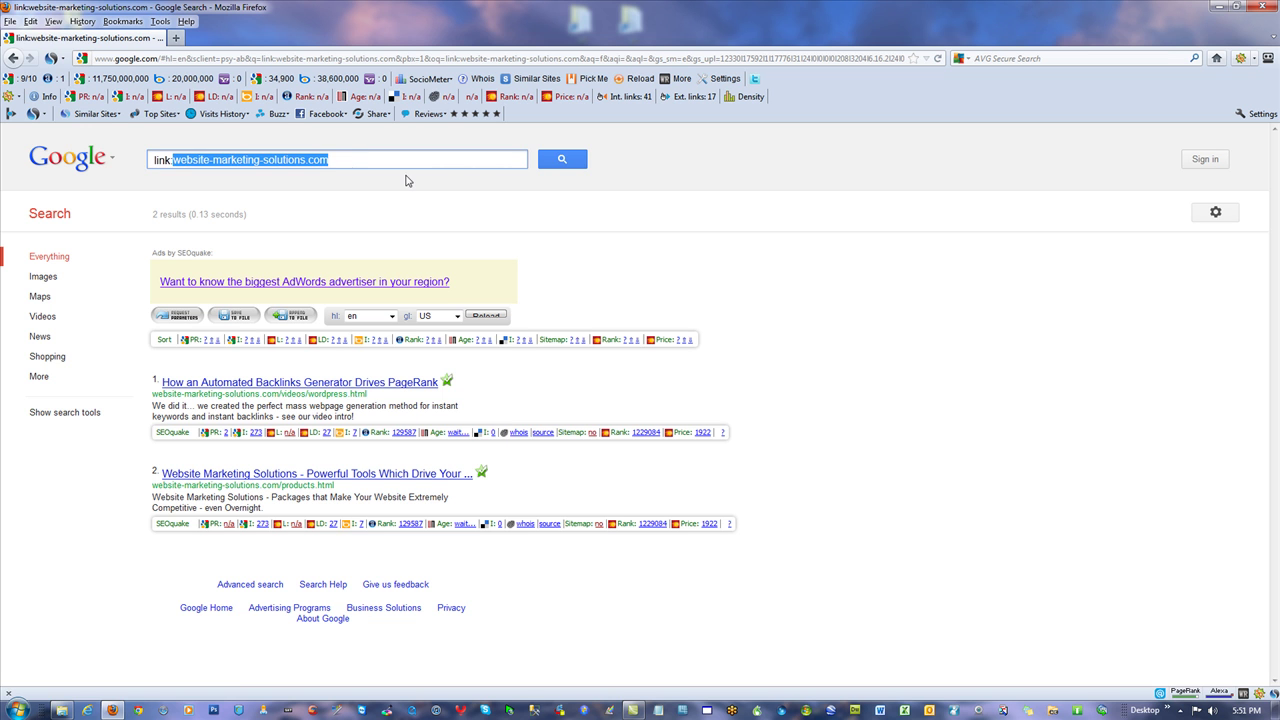
pyautogui.click(380, 158)
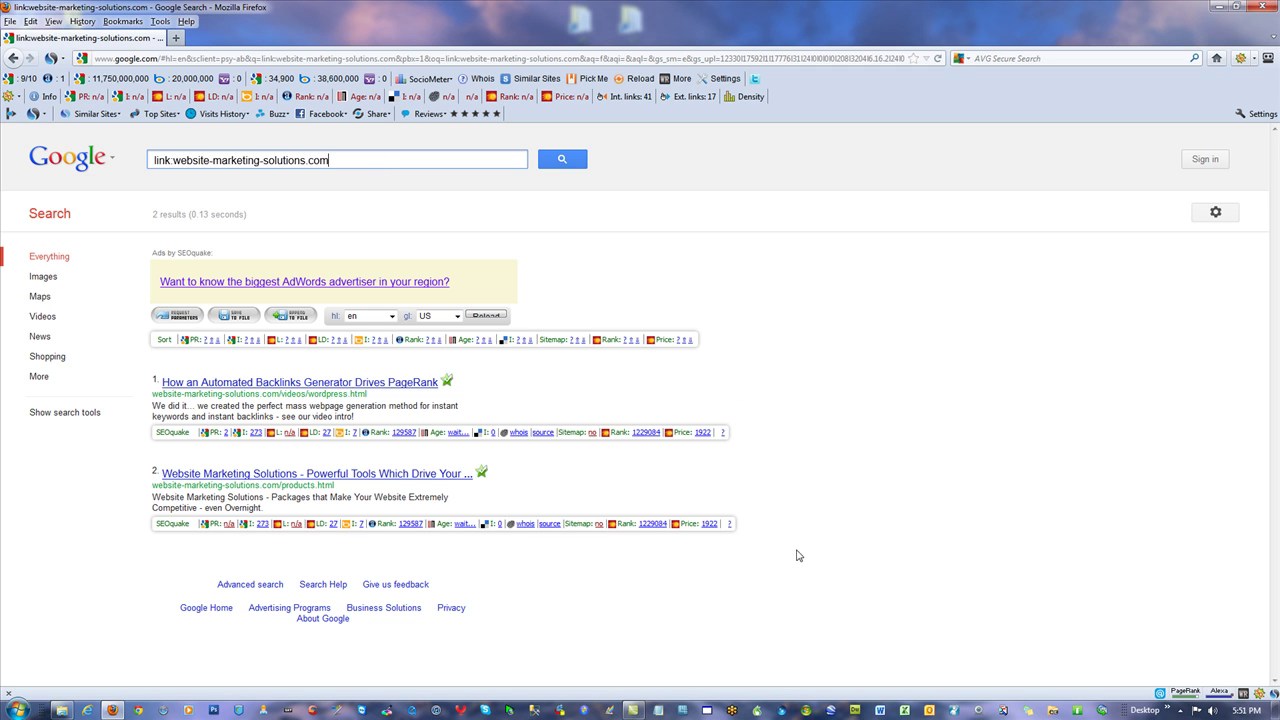
pyautogui.click(535, 587)
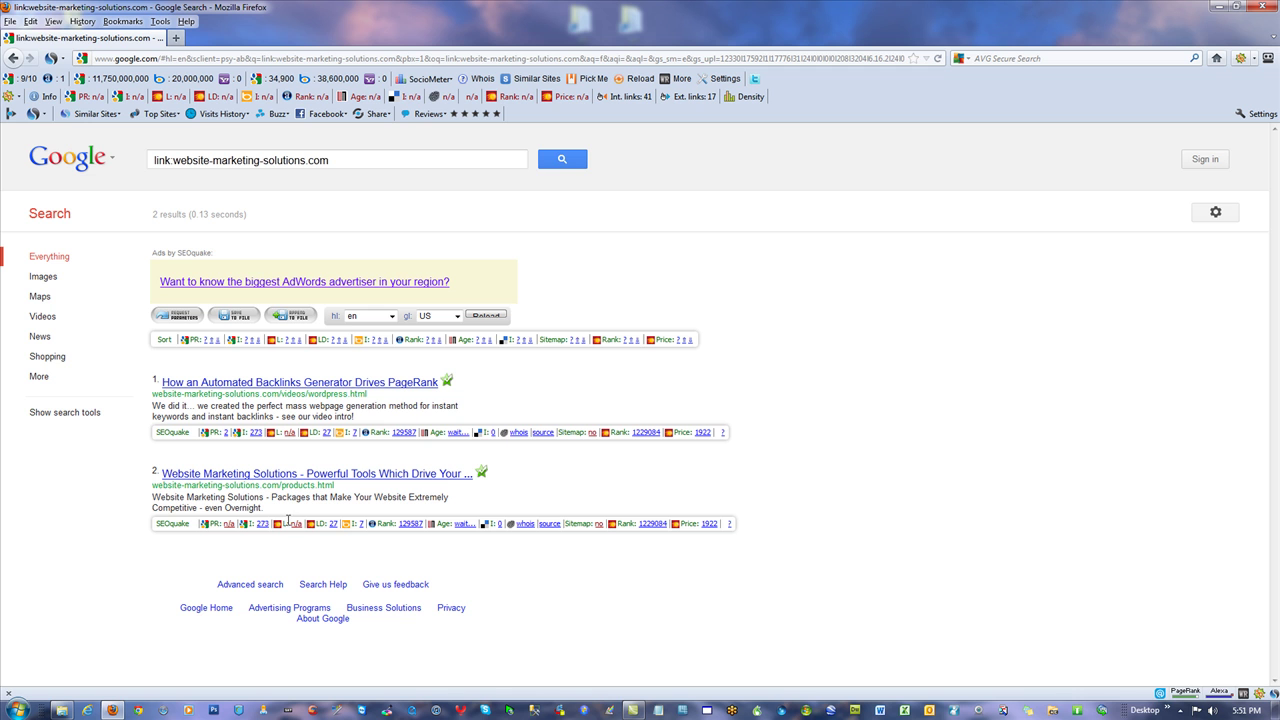
pyautogui.click(227, 435)
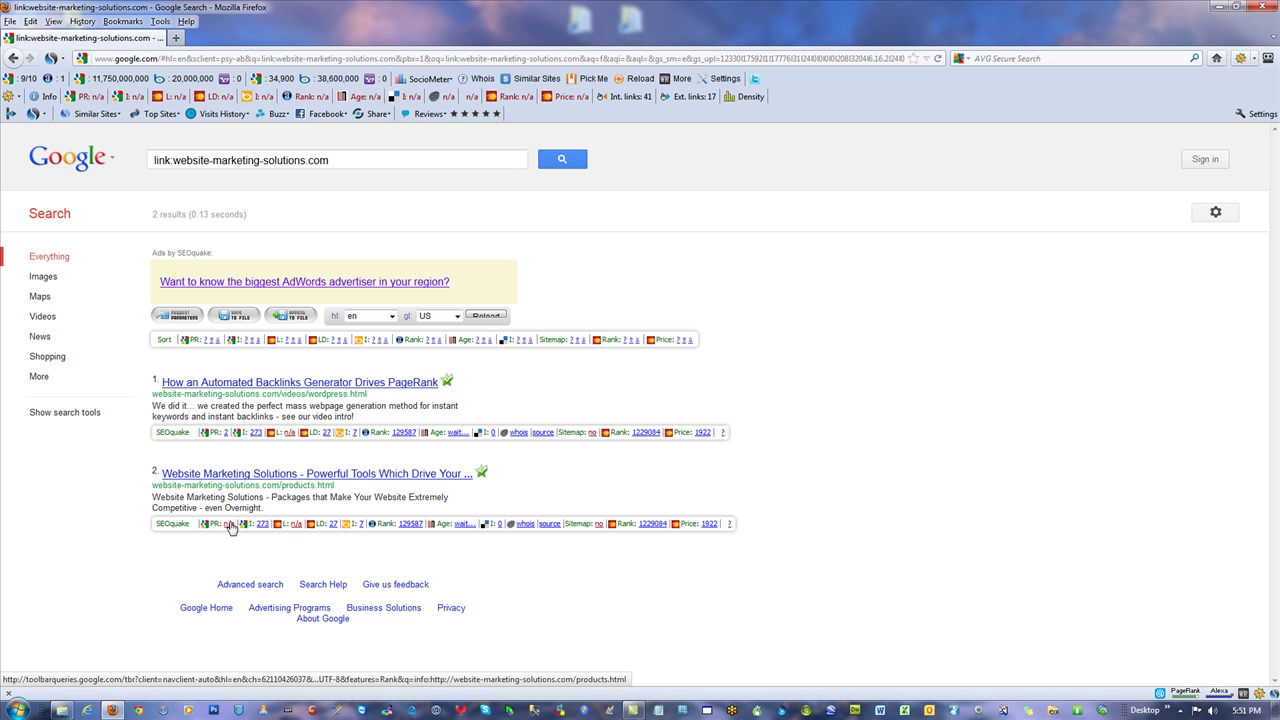
pyautogui.click(229, 526)
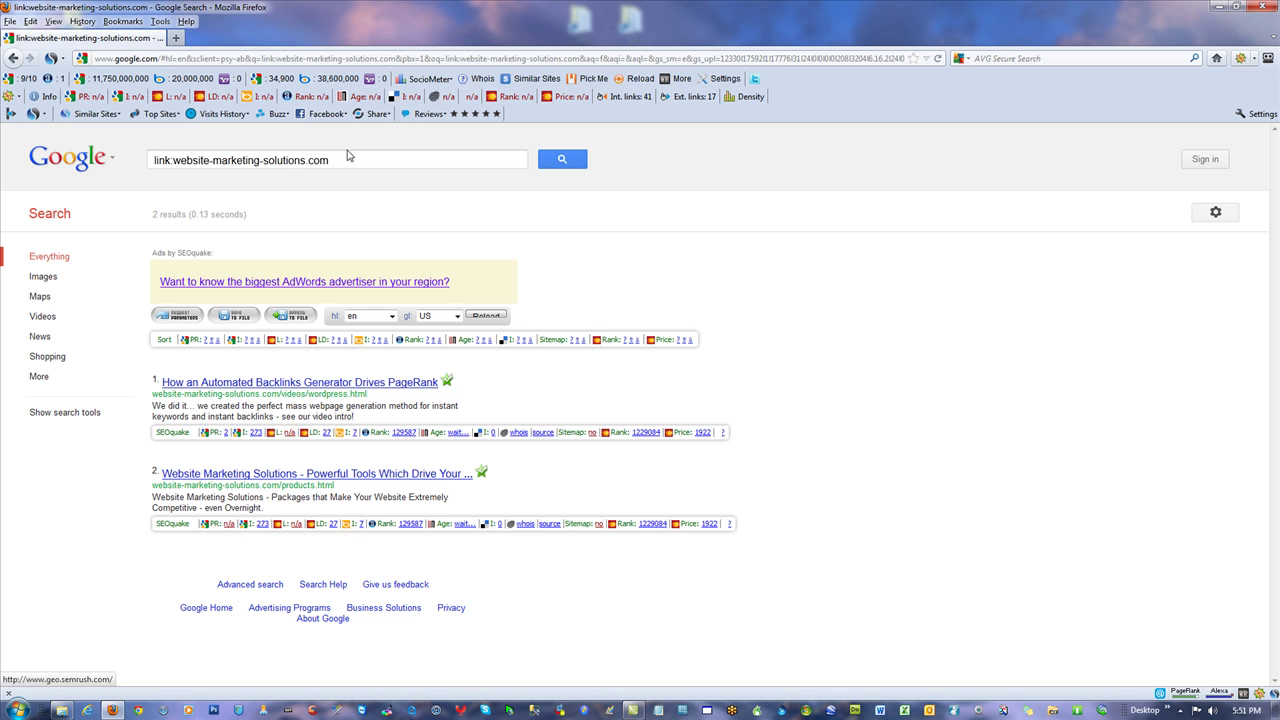
# Remove the link: operator to search for website-marketing-solutions.com alone and inspect its main listing
pyautogui.moveTo(175, 162); pyautogui.dragTo(151, 161)
pyautogui.press('BackSpace')
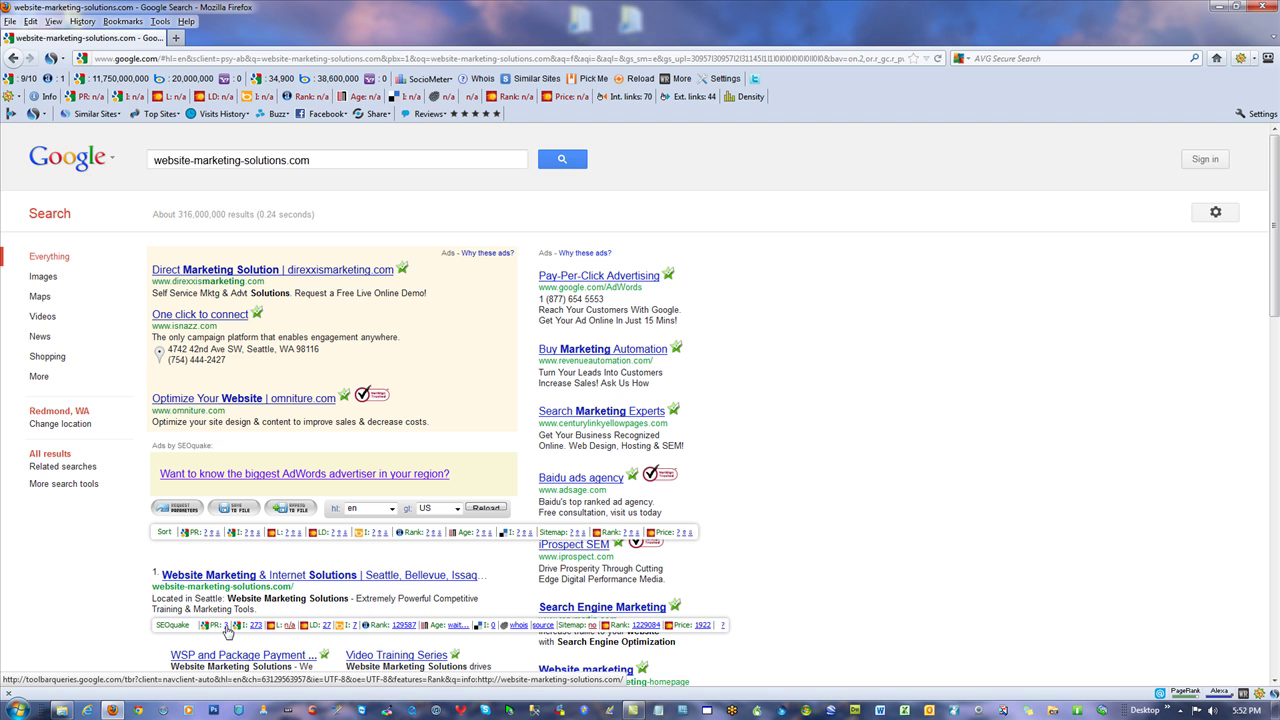
pyautogui.scroll(-2, 891, 529)
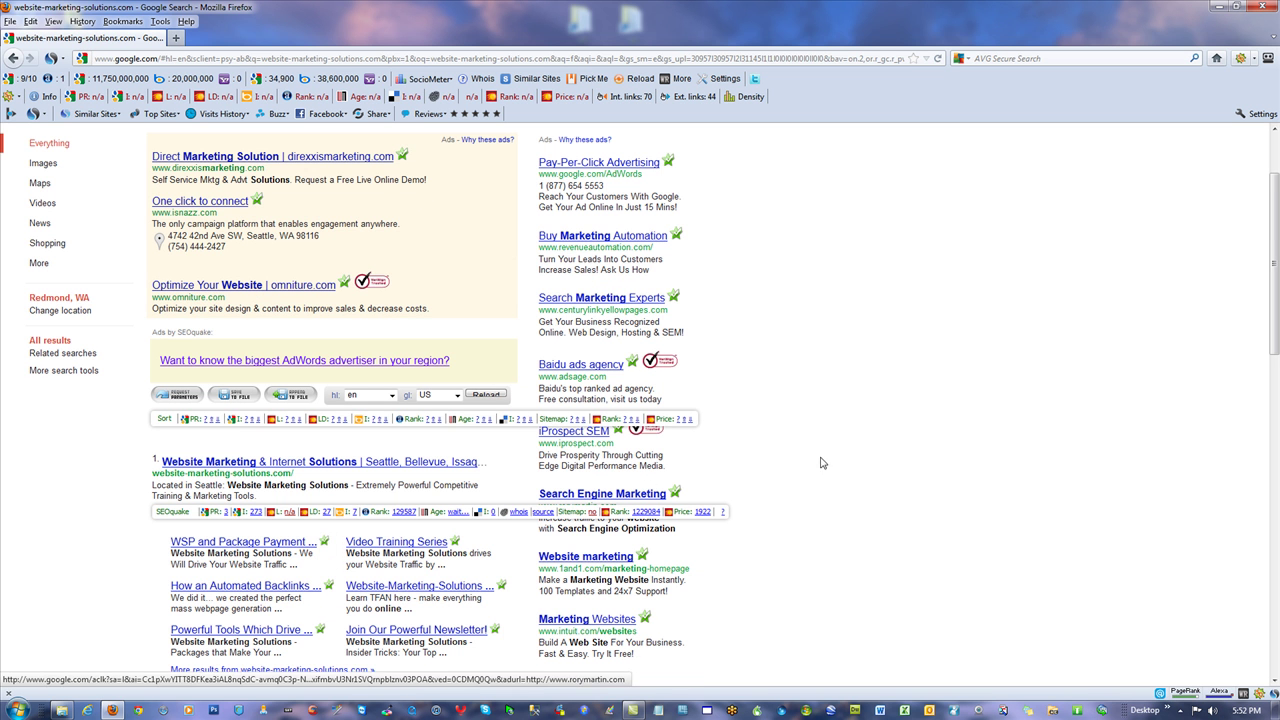
pyautogui.scroll(2, 820, 466)
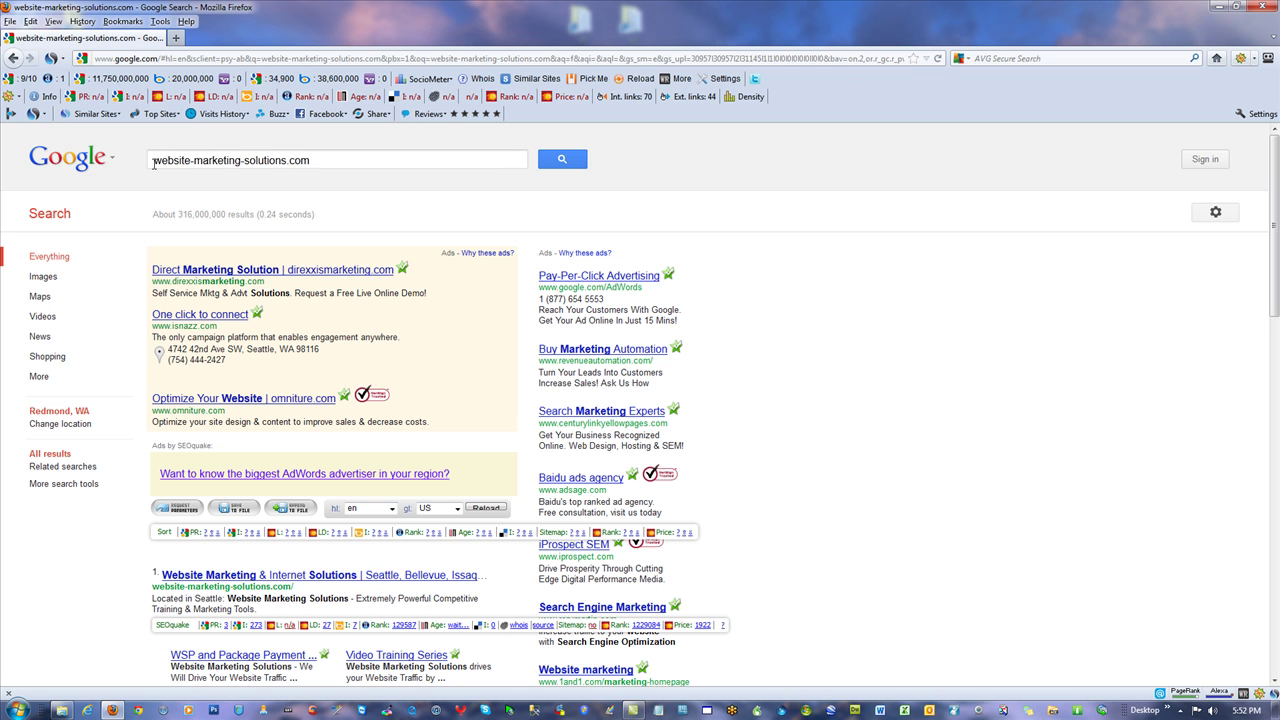
# Search Google for site:website-marketing-solutions.com and look through the indexed pages with their SEOquake figures
pyautogui.write('site')
pyautogui.write(':')
pyautogui.press('Return')
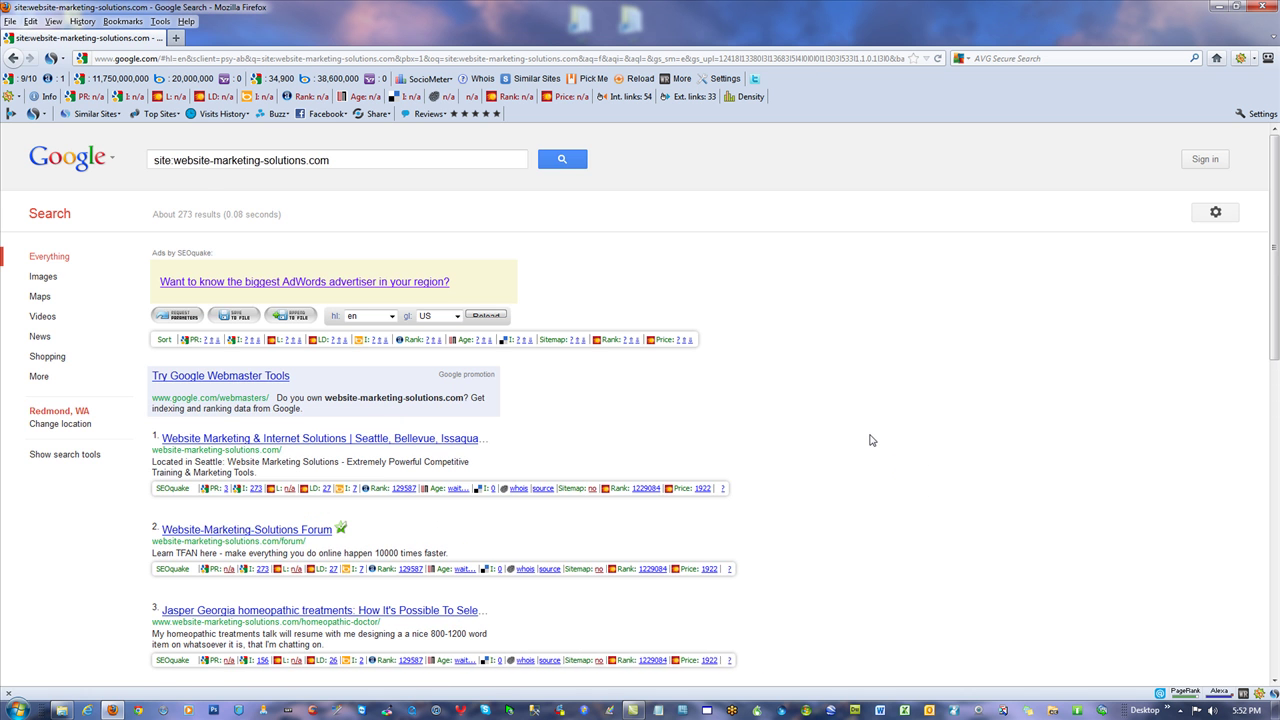
pyautogui.scroll(-2, 872, 440)
pyautogui.scroll(-8, 870, 440)
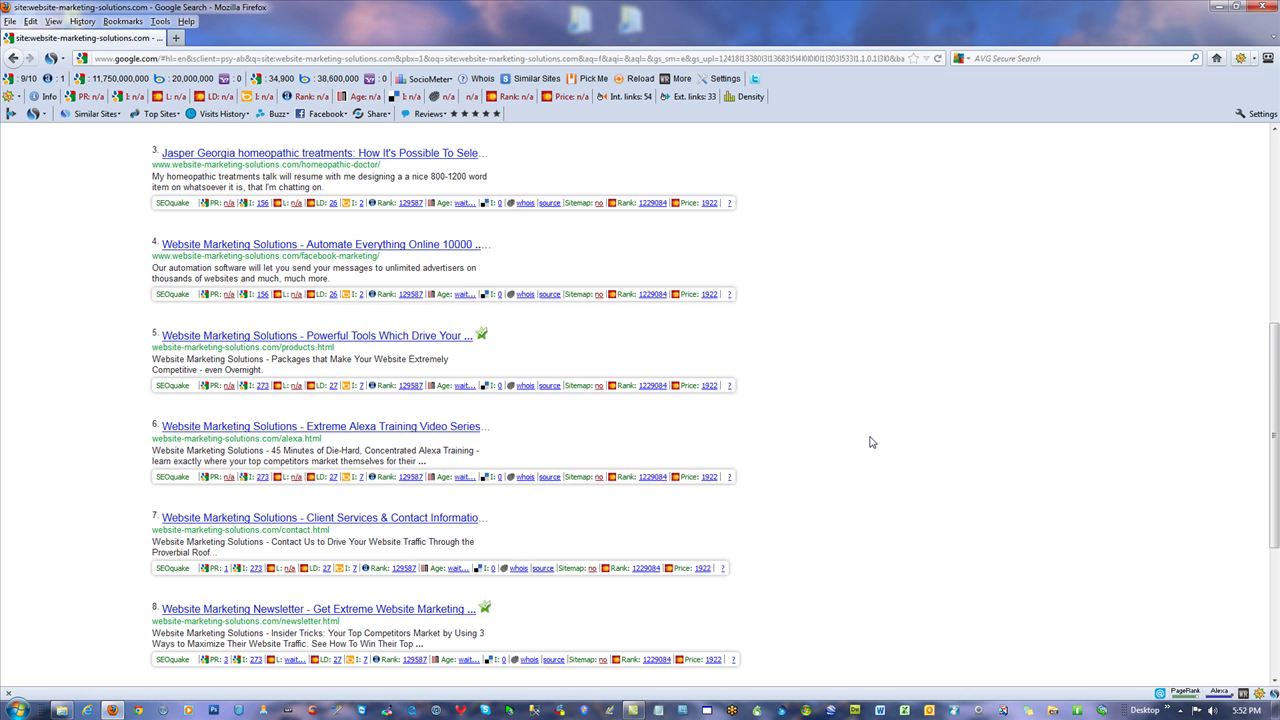
pyautogui.scroll(-2, 870, 442)
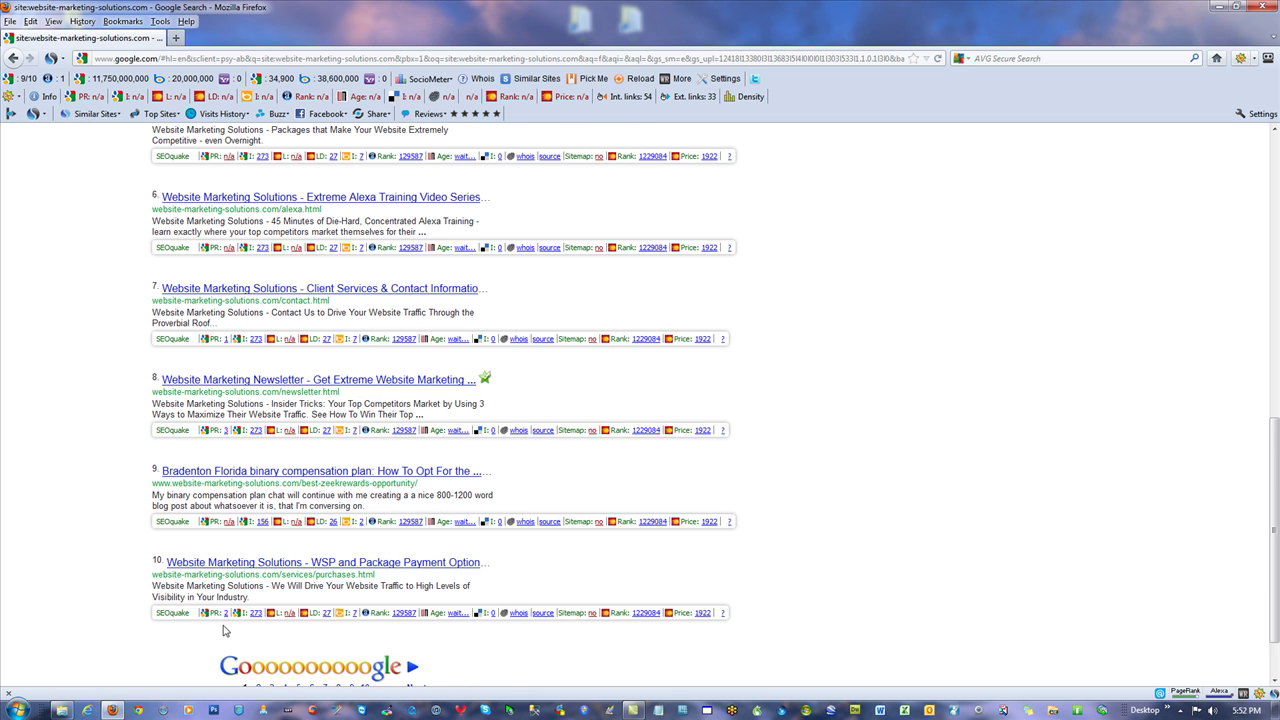
pyautogui.scroll(10, 857, 460)
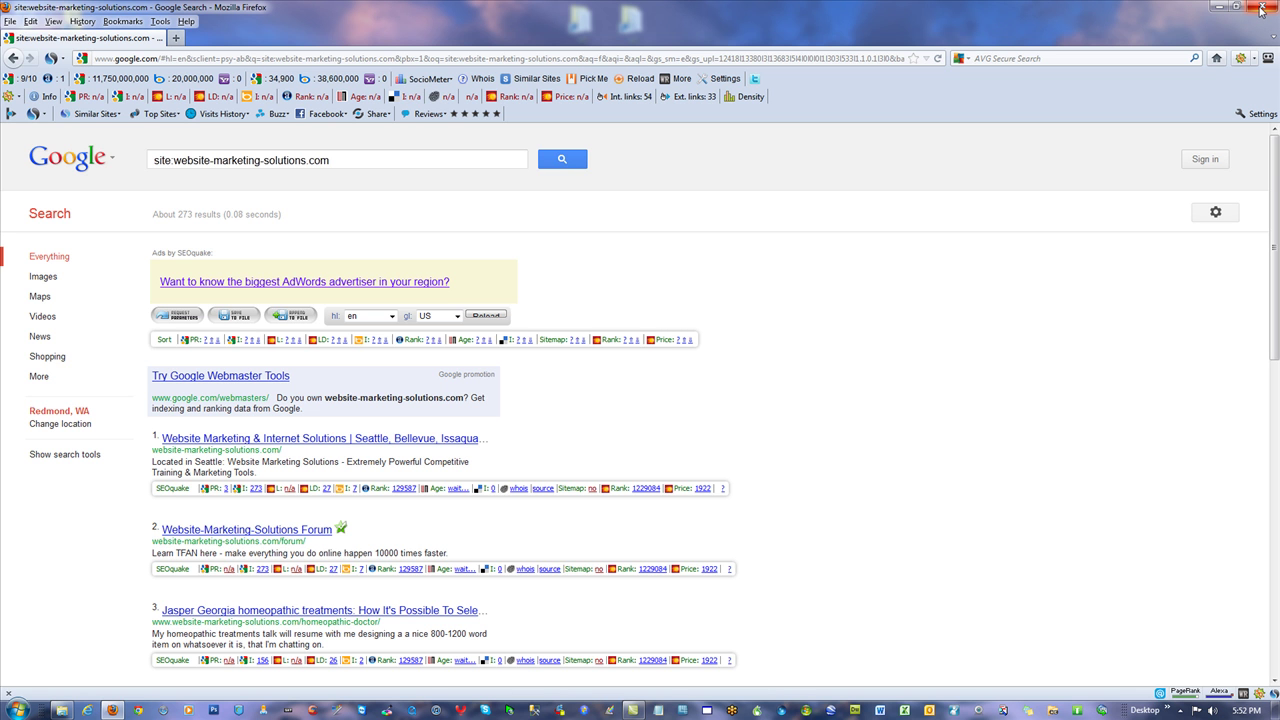
# Restart Firefox at the Google home page and open the sign-up form for a new Google Account
pyautogui.click(1261, 10)
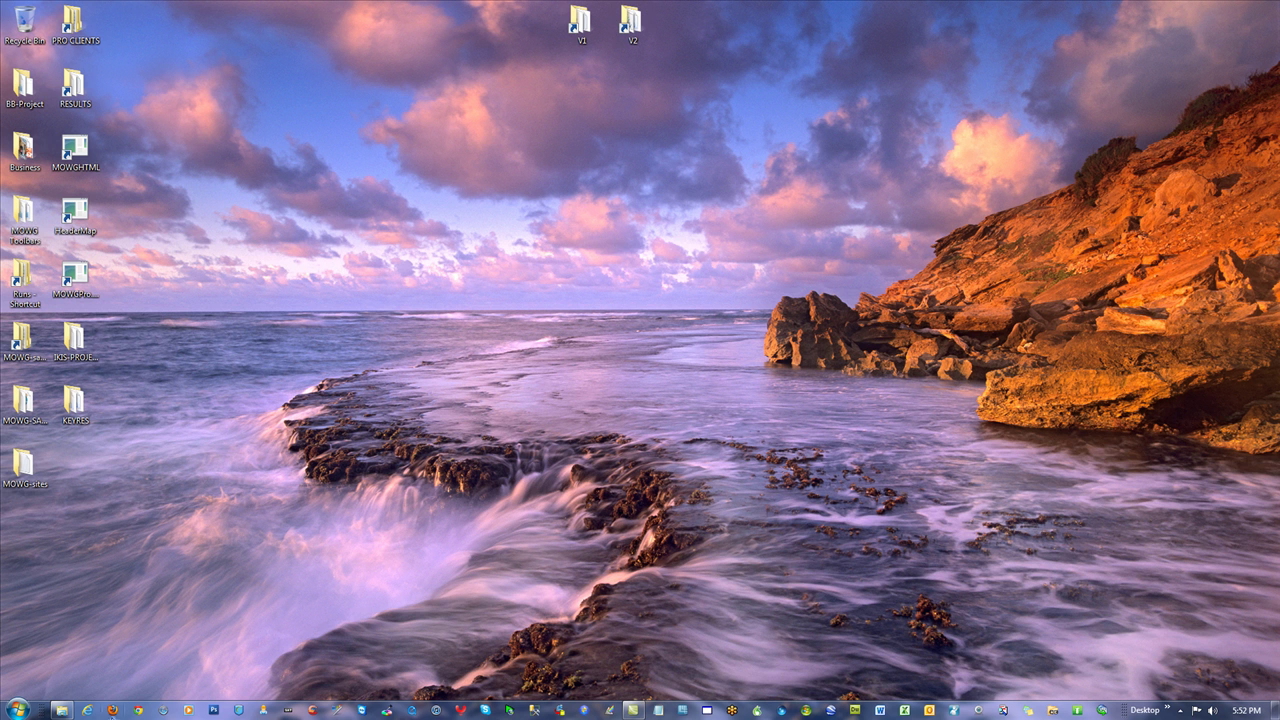
pyautogui.click(113, 711)
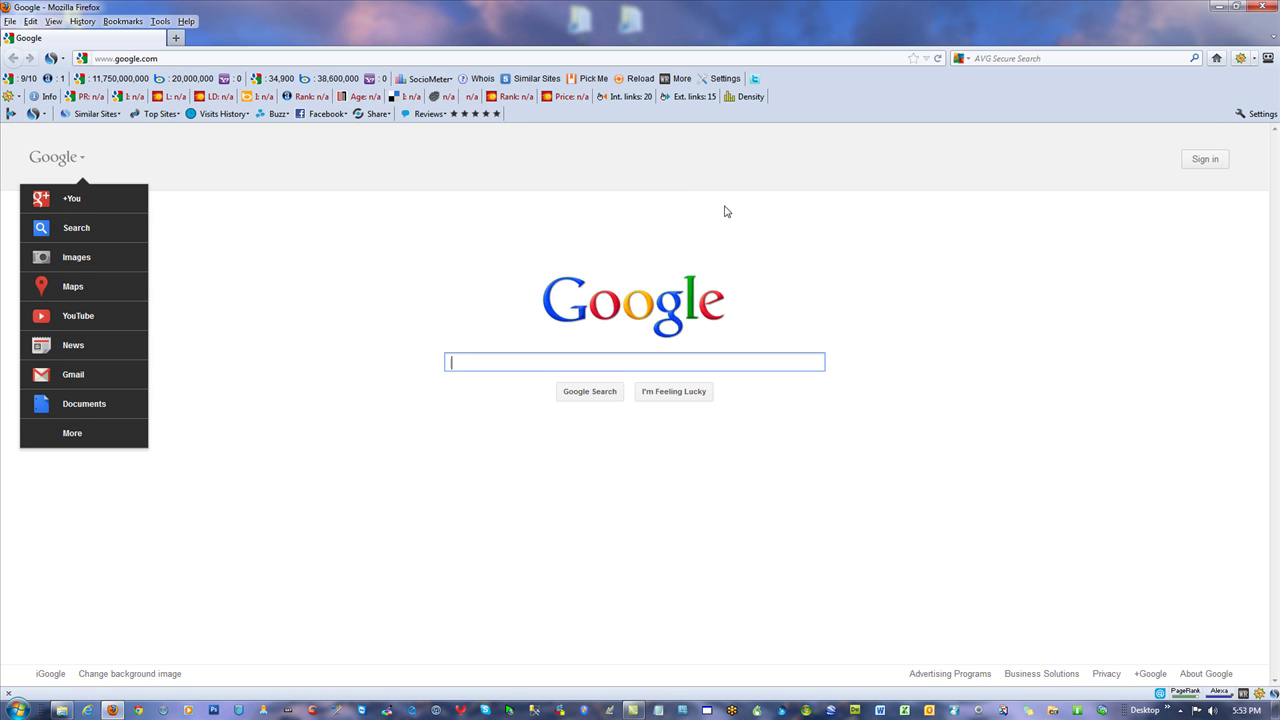
pyautogui.click(185, 59)
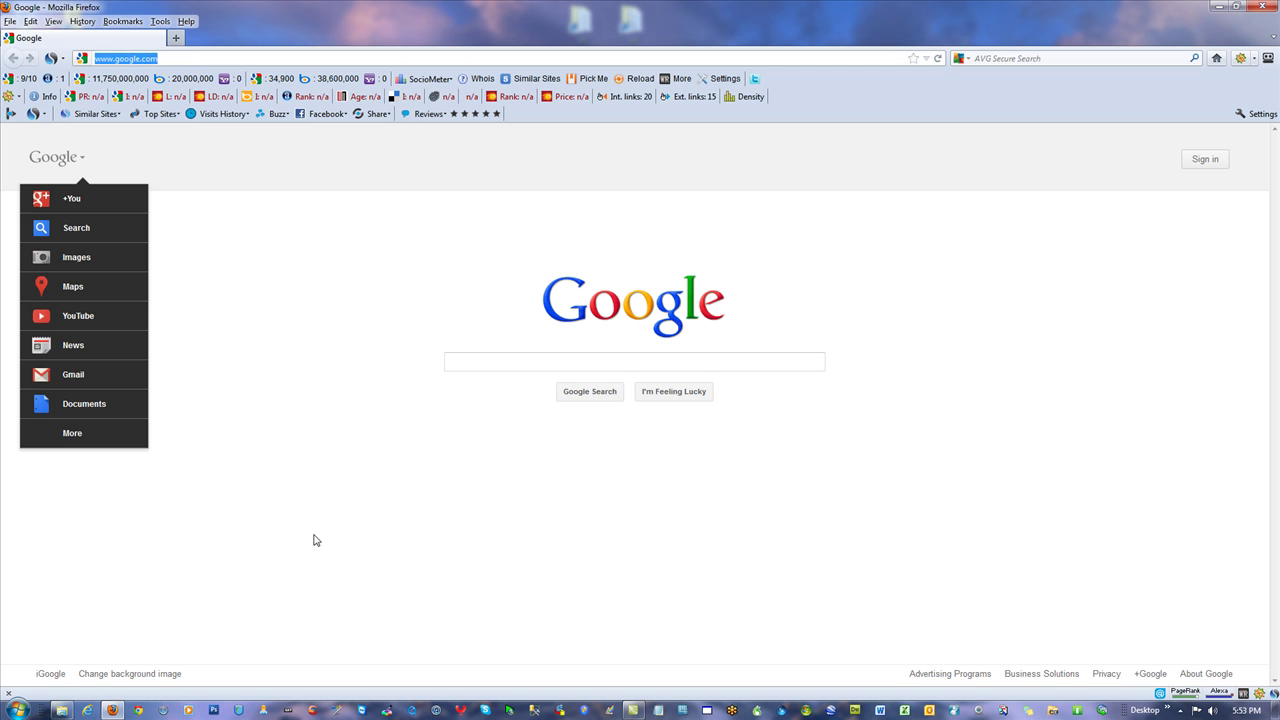
pyautogui.click(320, 522)
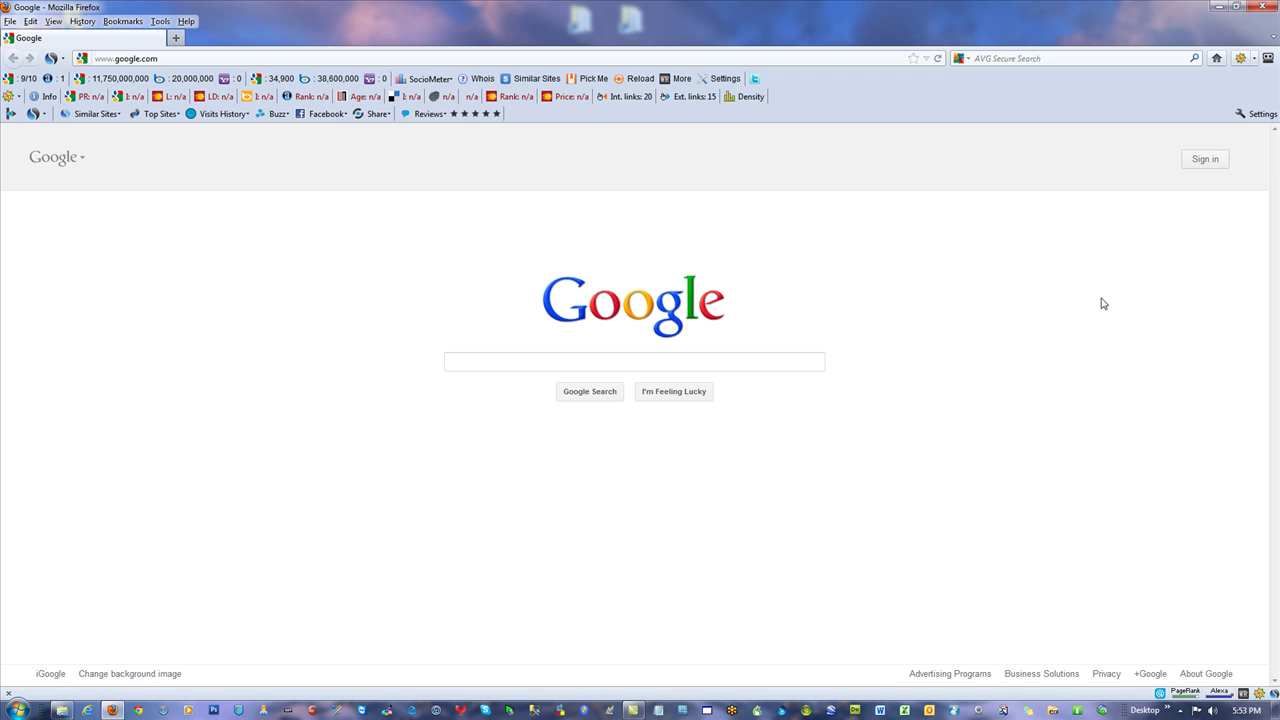
pyautogui.click(1209, 162)
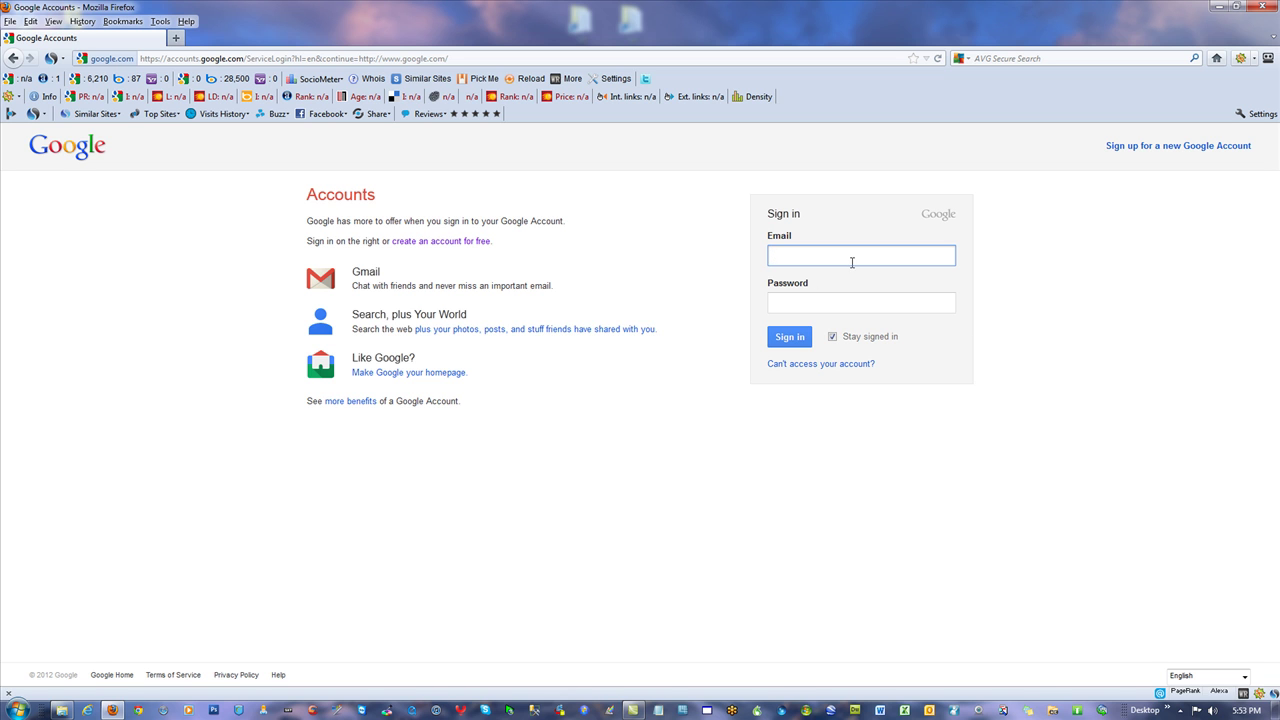
pyautogui.click(1153, 146)
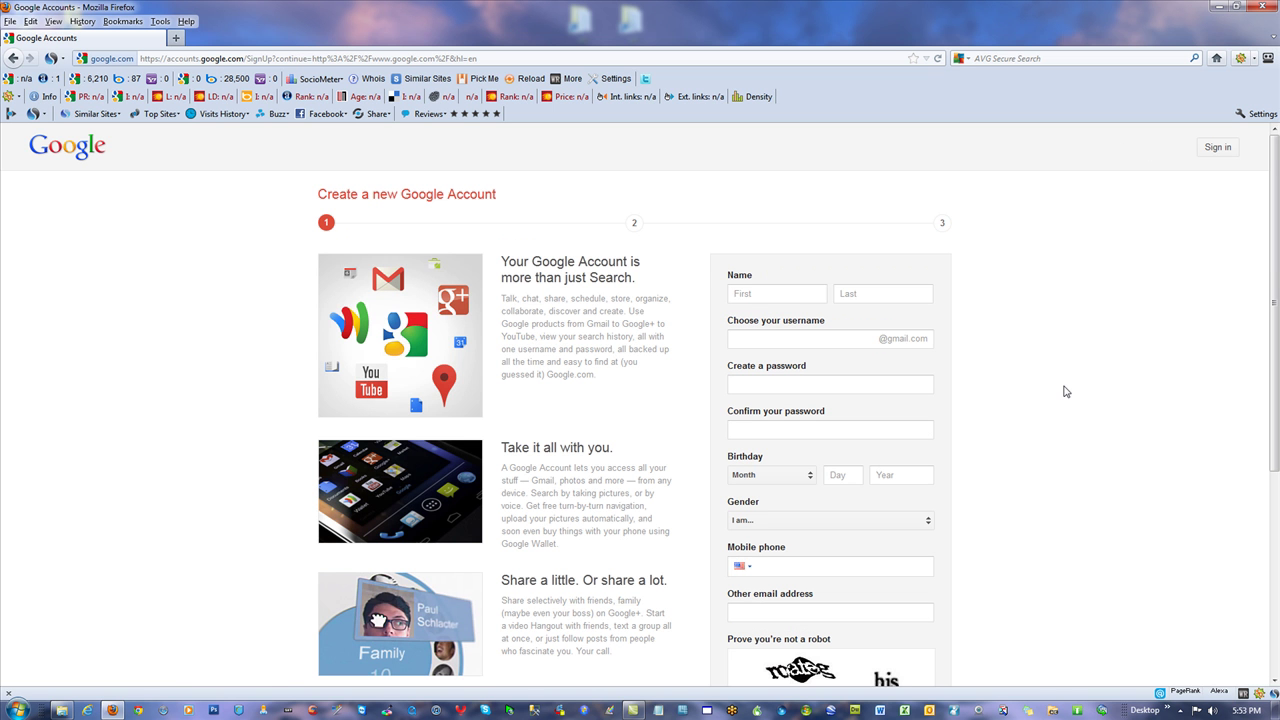
# Look over the name, username, password and password confirmation fields of the new account form without filling them in
pyautogui.click(777, 298)
pyautogui.click(866, 293)
pyautogui.click(818, 341)
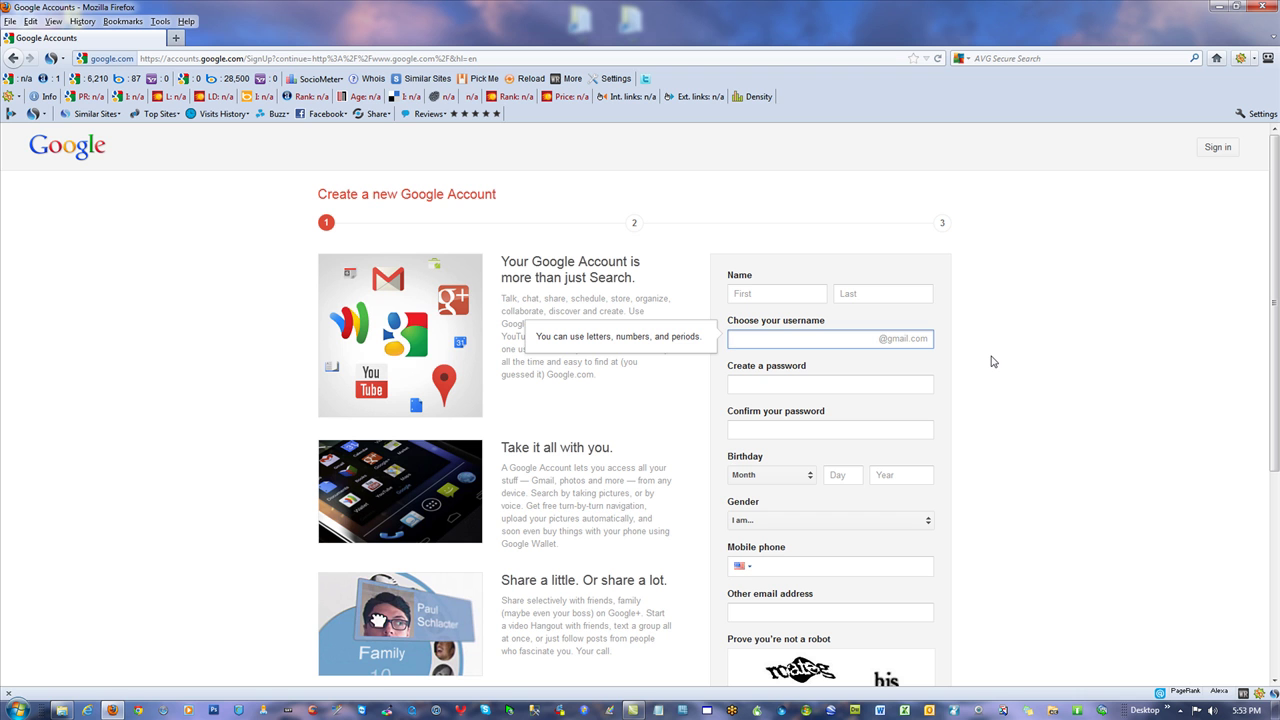
pyautogui.click(802, 386)
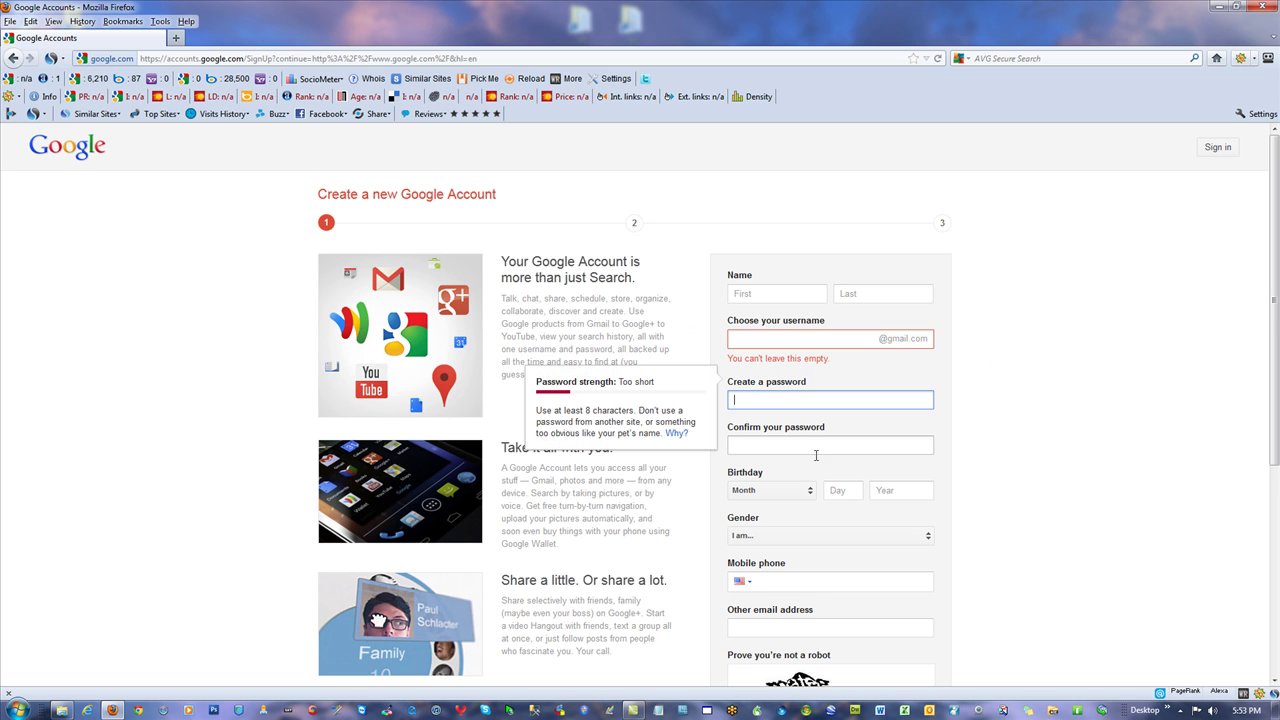
pyautogui.click(875, 445)
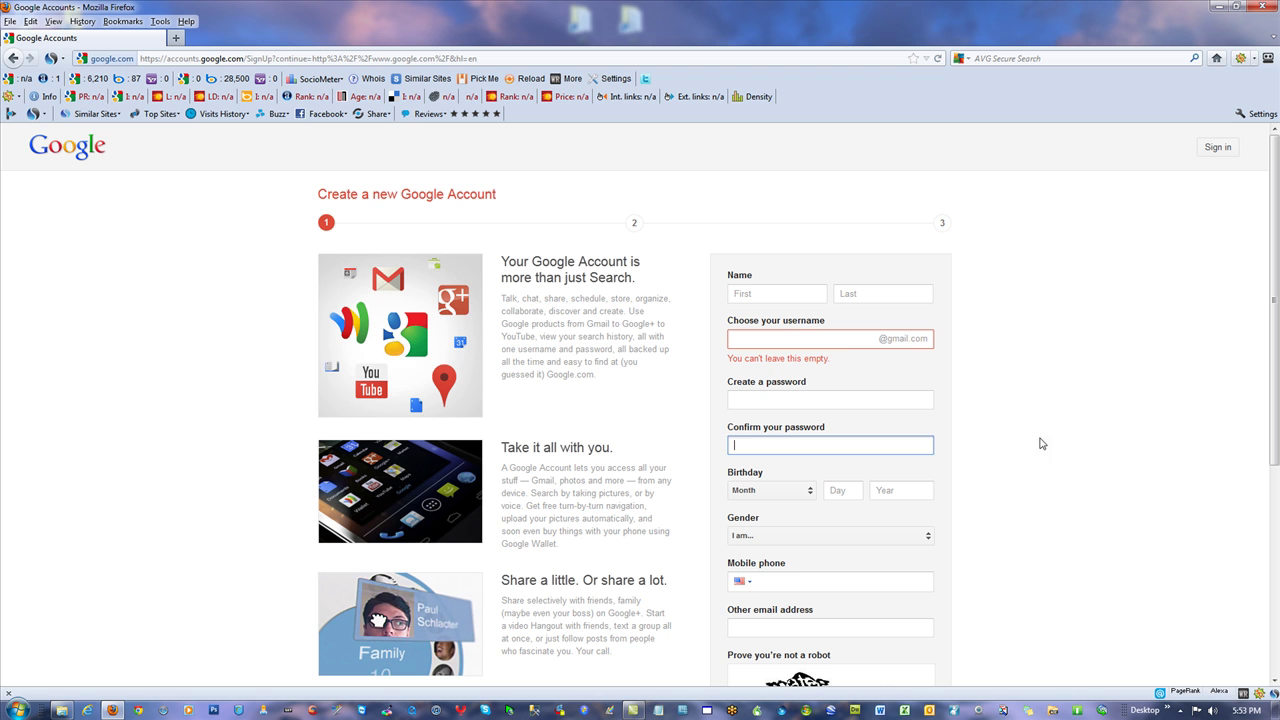
pyautogui.click(847, 339)
# Look over the birthday, gender, mobile phone and other email address fields of the account form, leaving them blank
pyautogui.scroll(-2, 1020, 440)
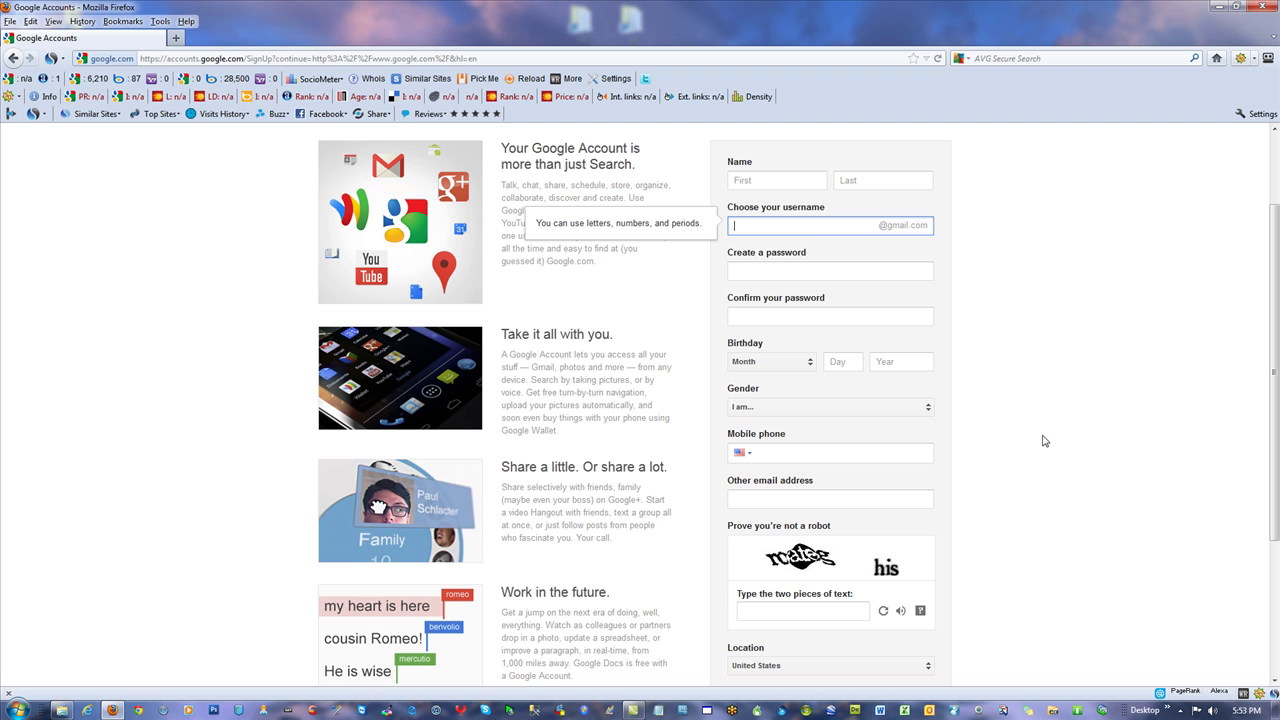
pyautogui.click(903, 362)
pyautogui.scroll(-2, 1028, 442)
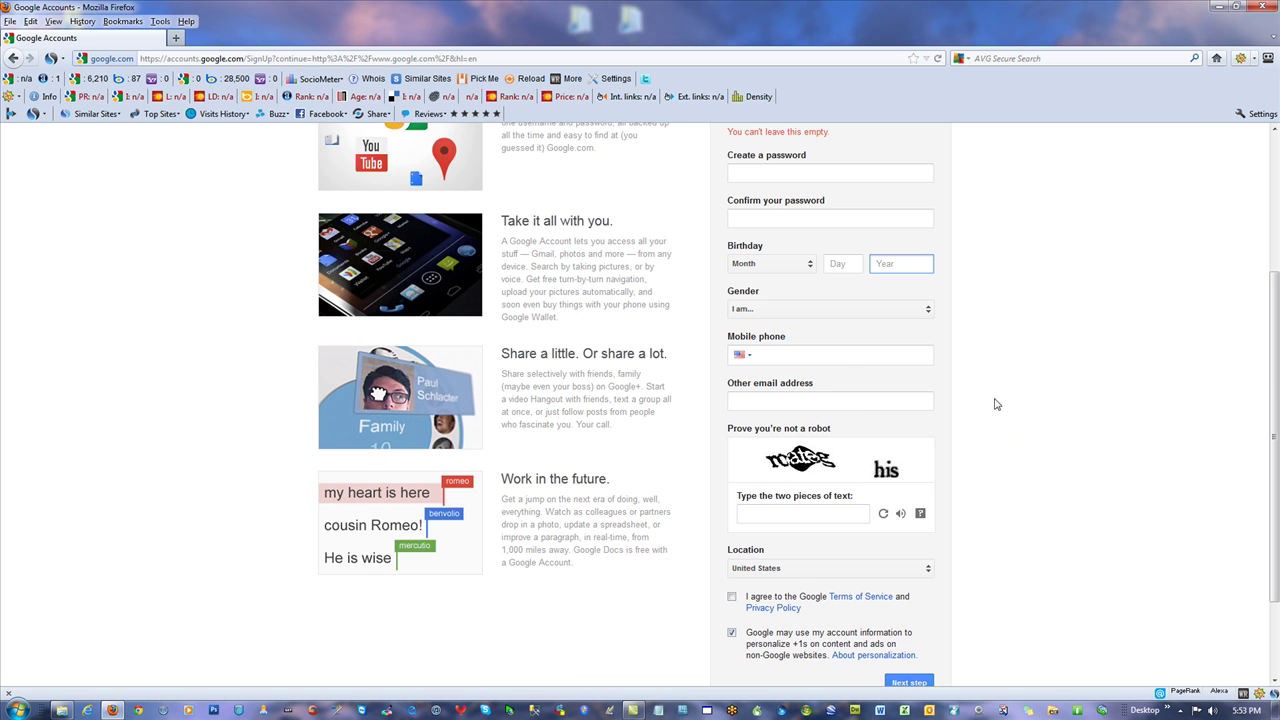
pyautogui.click(806, 312)
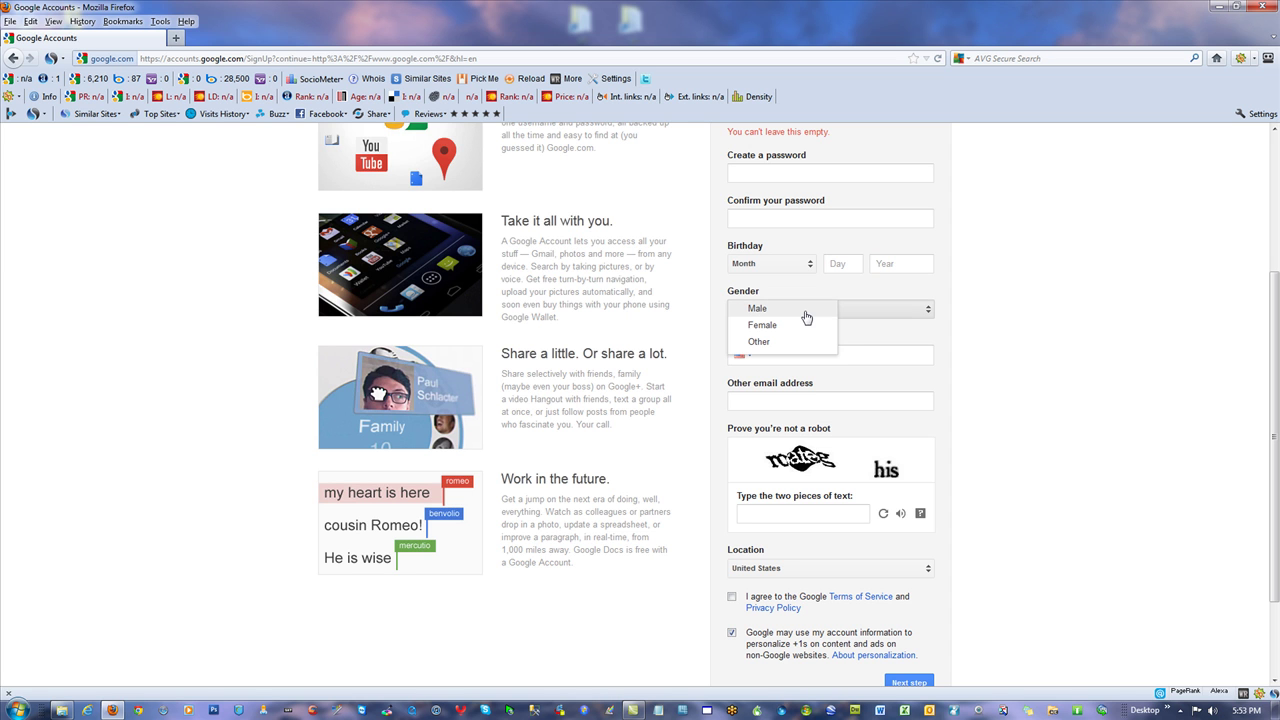
pyautogui.click(1054, 308)
pyautogui.click(812, 349)
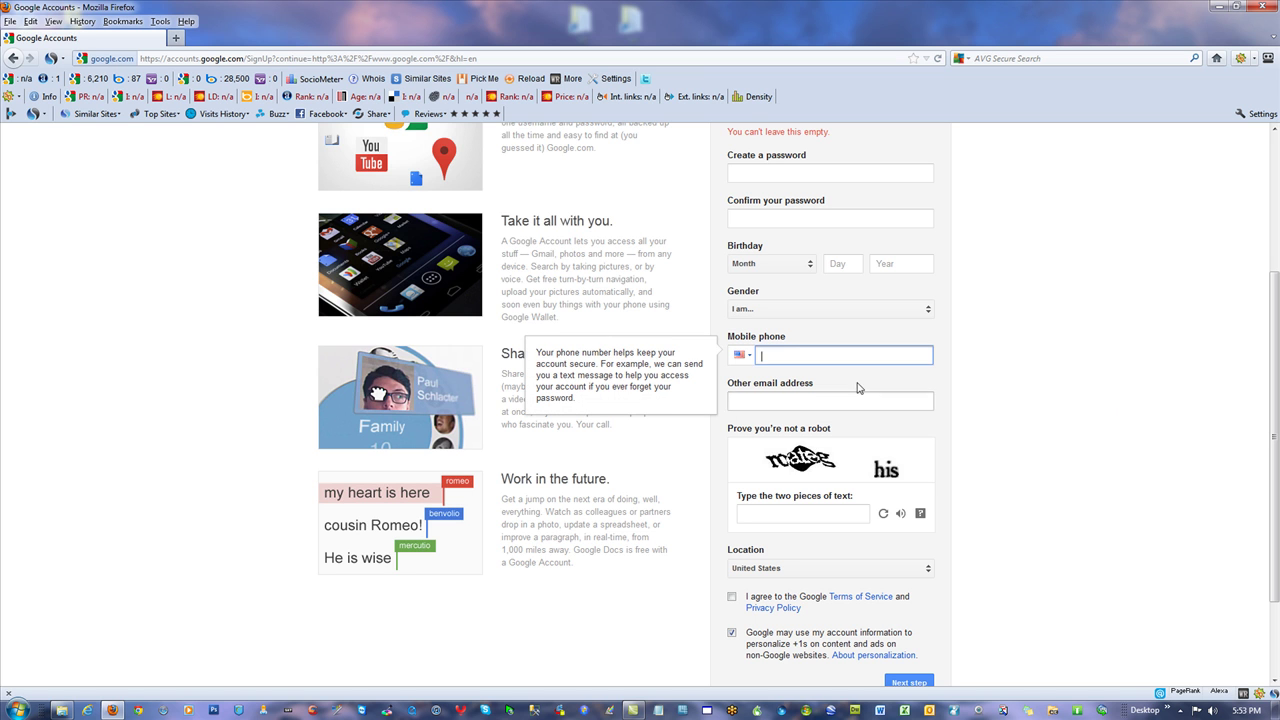
pyautogui.click(811, 403)
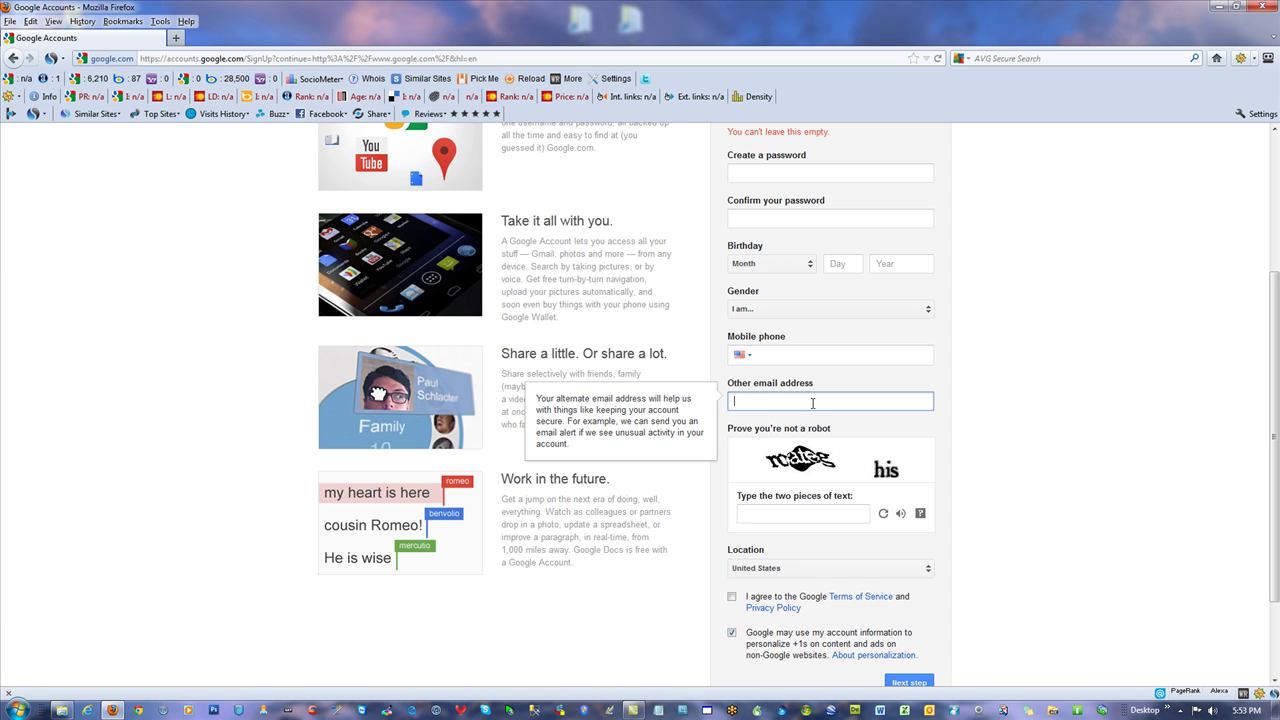
pyautogui.click(1114, 380)
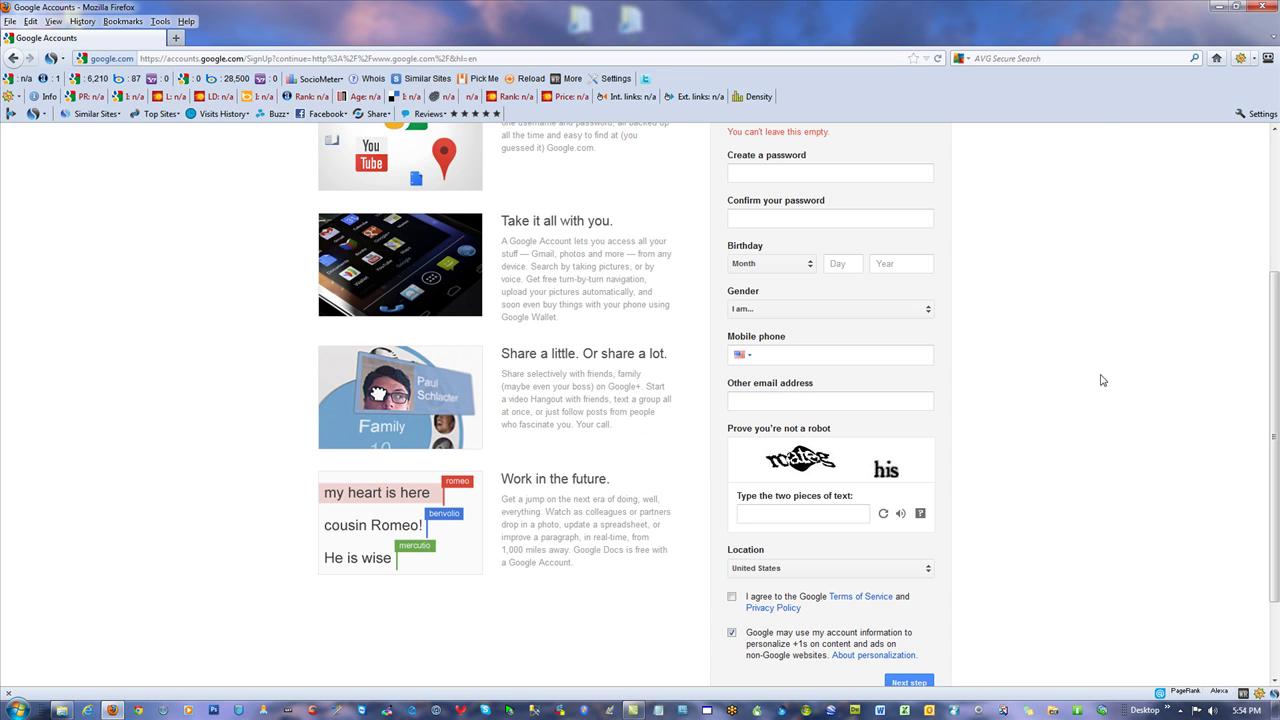
# Look over the other email address and robot-check text fields of the account form, leaving them blank
pyautogui.click(828, 400)
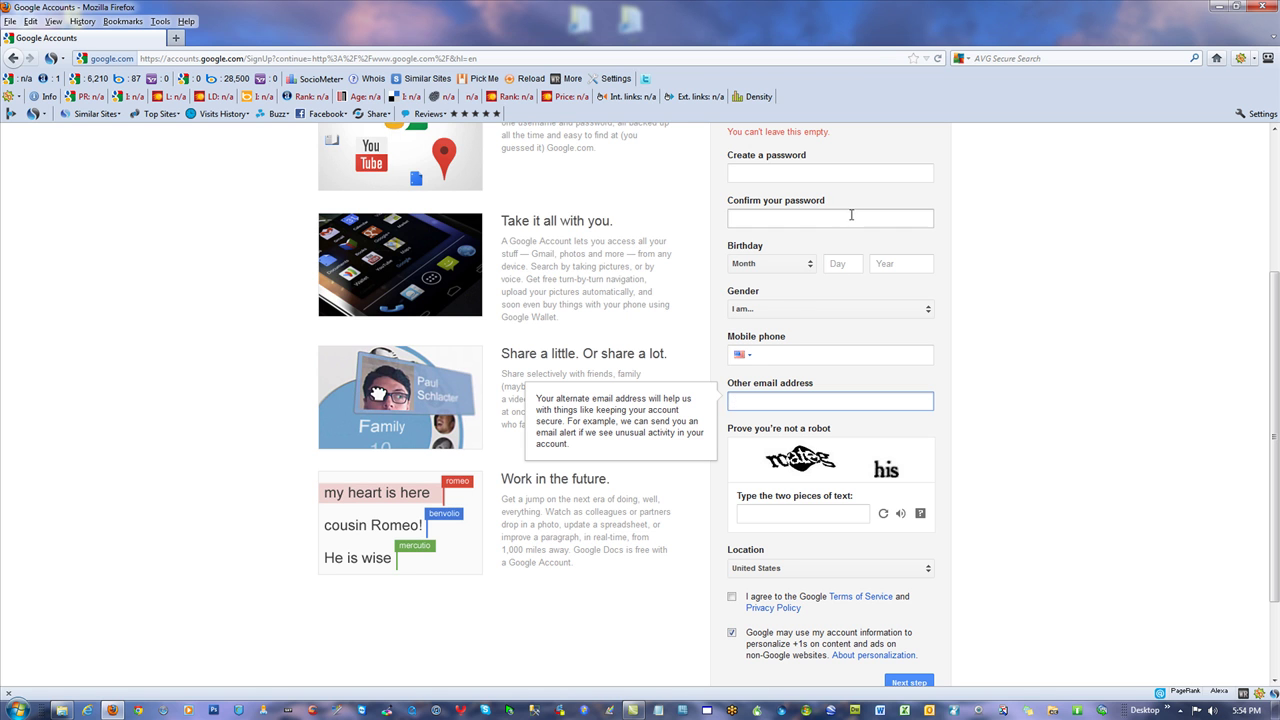
pyautogui.click(1070, 363)
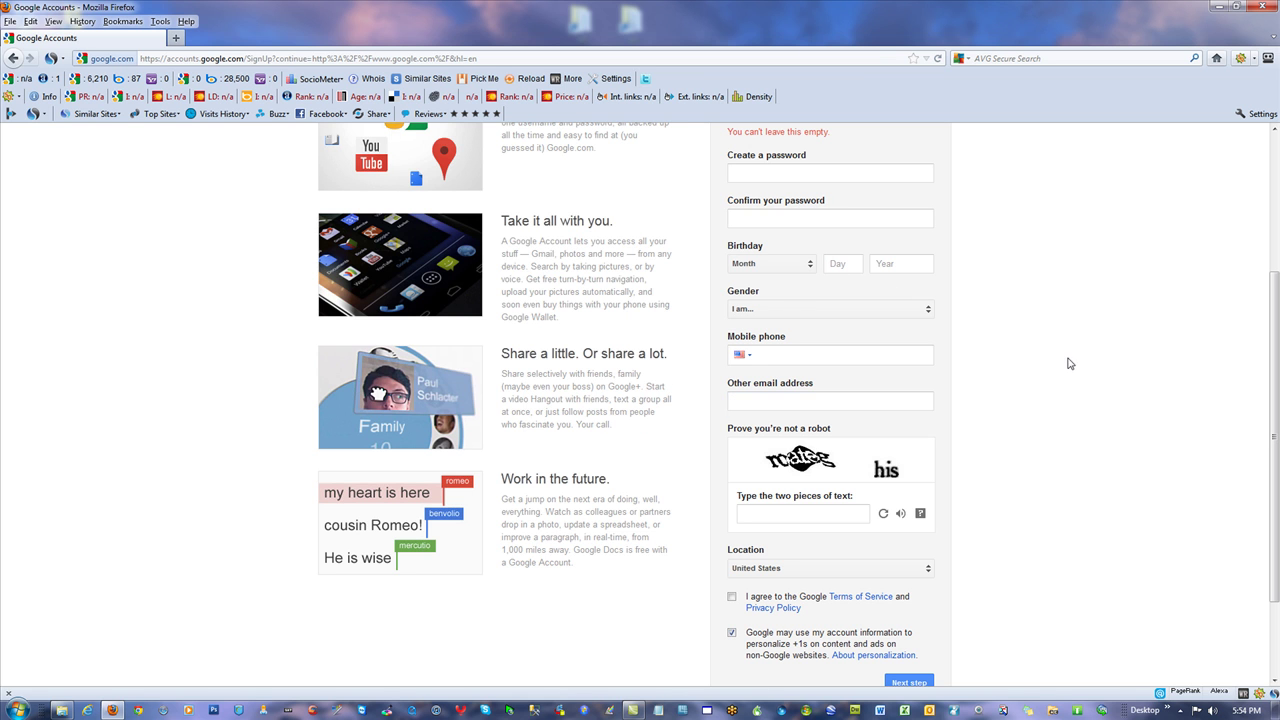
pyautogui.click(820, 513)
# Agree to the Google Terms of Service and Privacy Policy and toggle the option to personalize +1s and ads on non-Google websites
pyautogui.scroll(-2, 1060, 490)
pyautogui.click(732, 486)
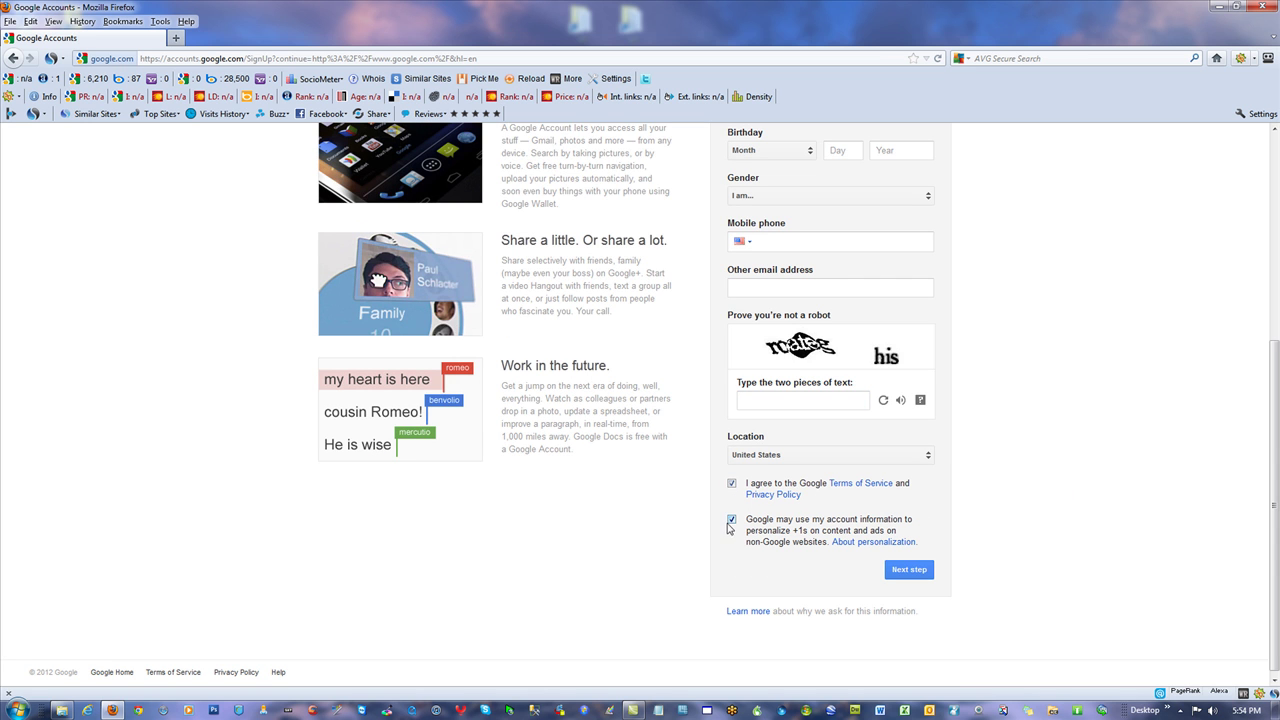
pyautogui.click(732, 521)
pyautogui.scroll(5, 1115, 506)
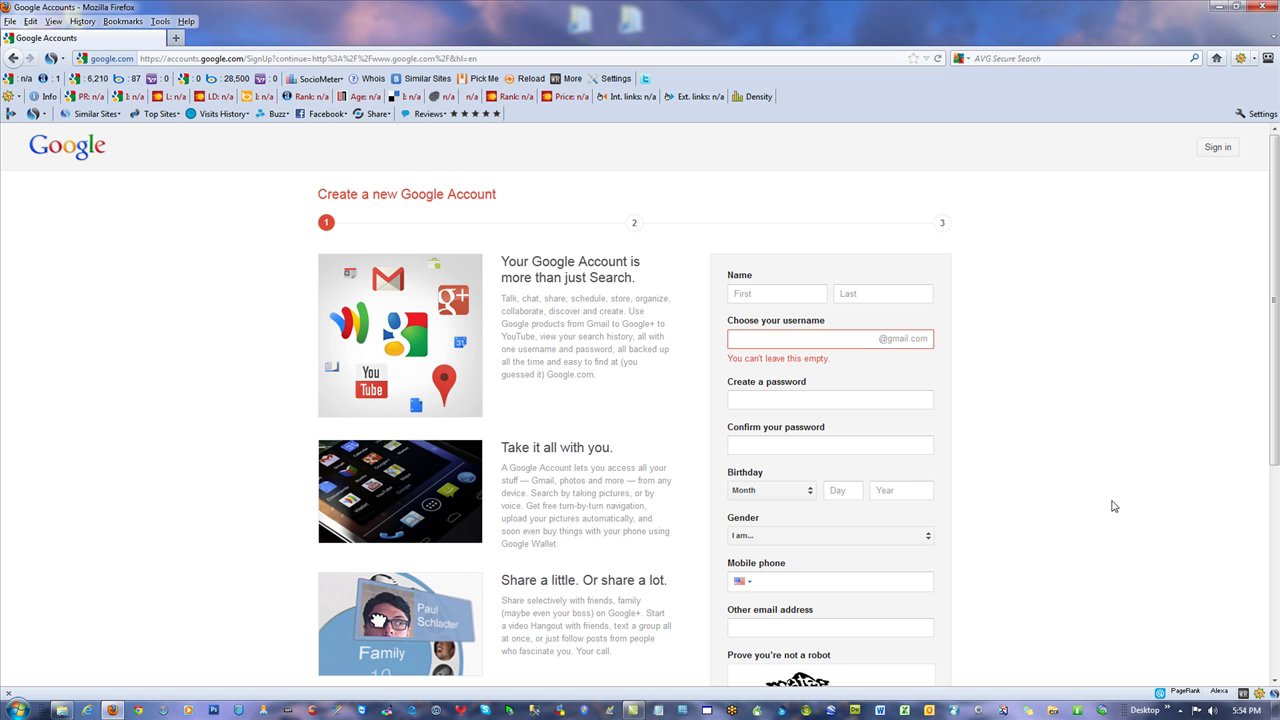
# Sign in to the existing Google Account with the saved support e-mail address for mowg-crew.com and its account password
pyautogui.click(1218, 147)
pyautogui.click(814, 256)
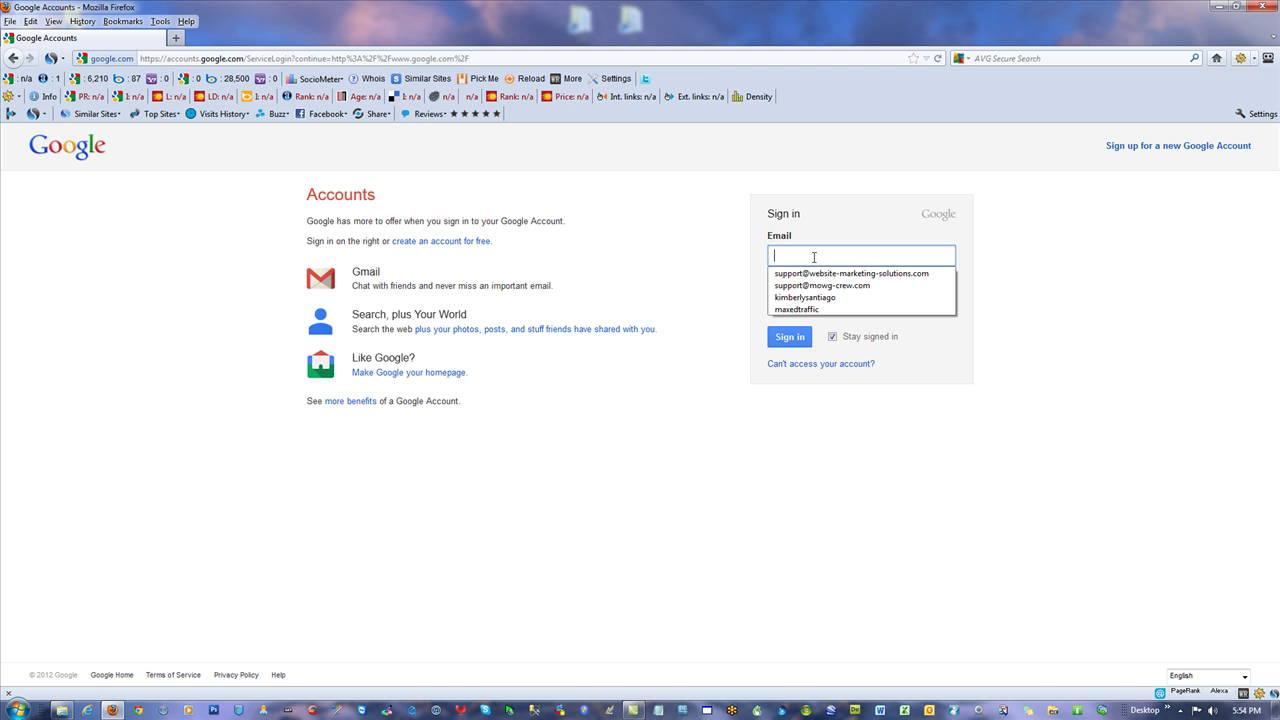
pyautogui.click(814, 256)
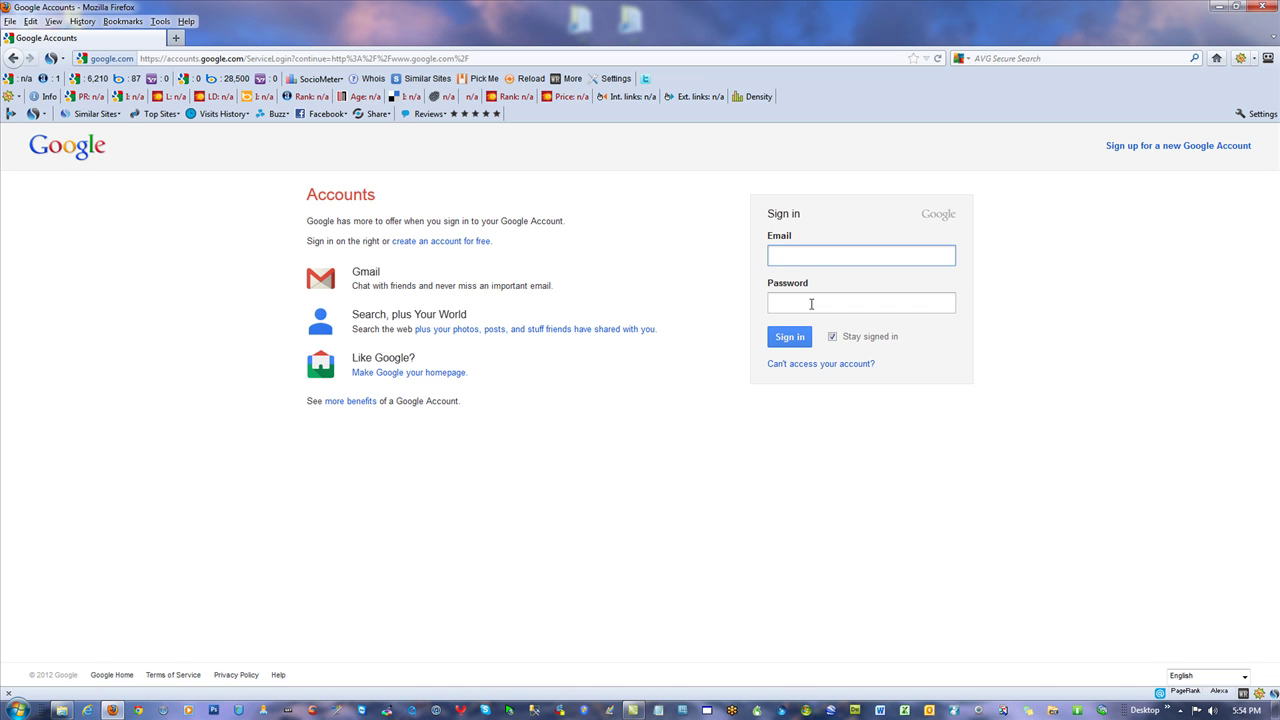
pyautogui.click(811, 302)
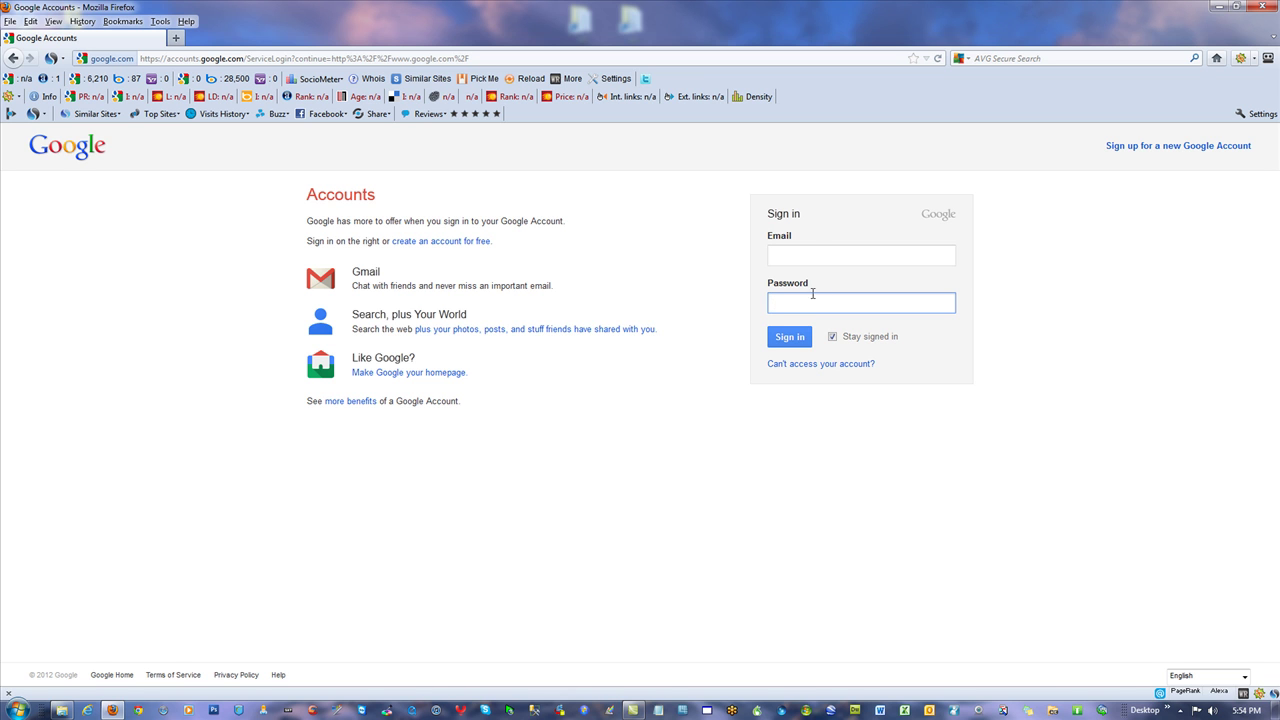
pyautogui.click(808, 258)
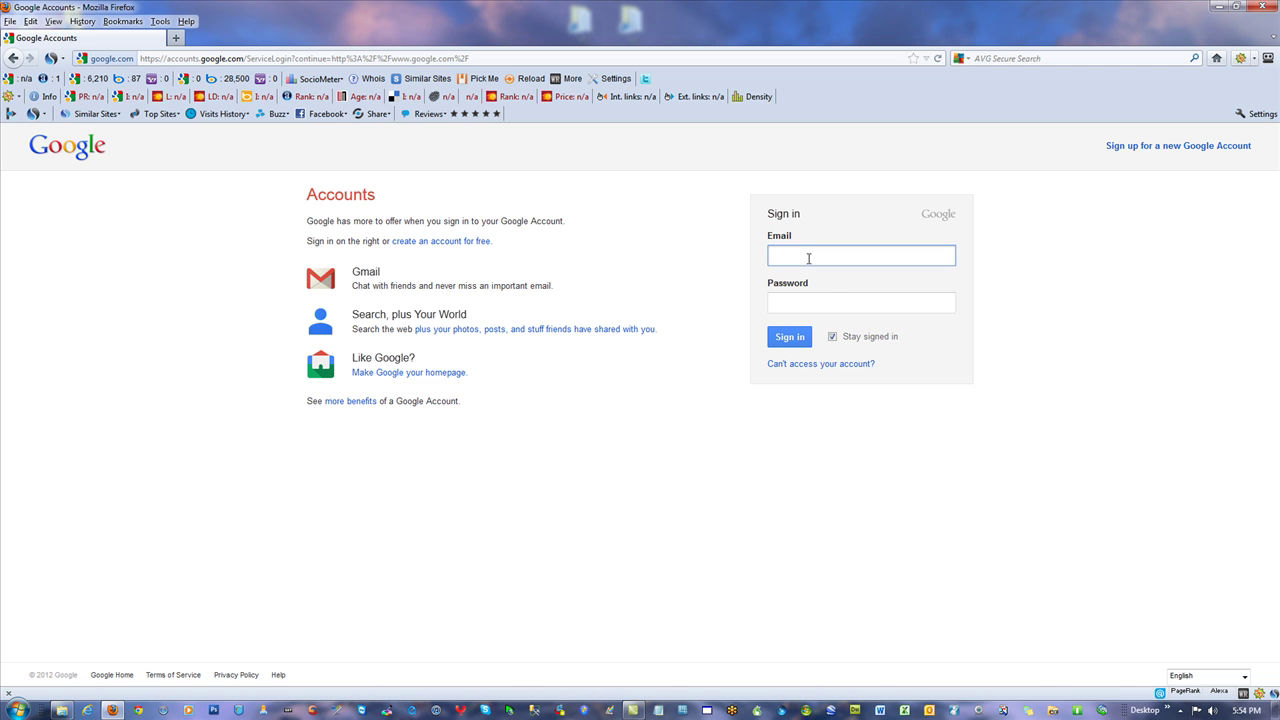
pyautogui.click(808, 258)
pyautogui.click(808, 286)
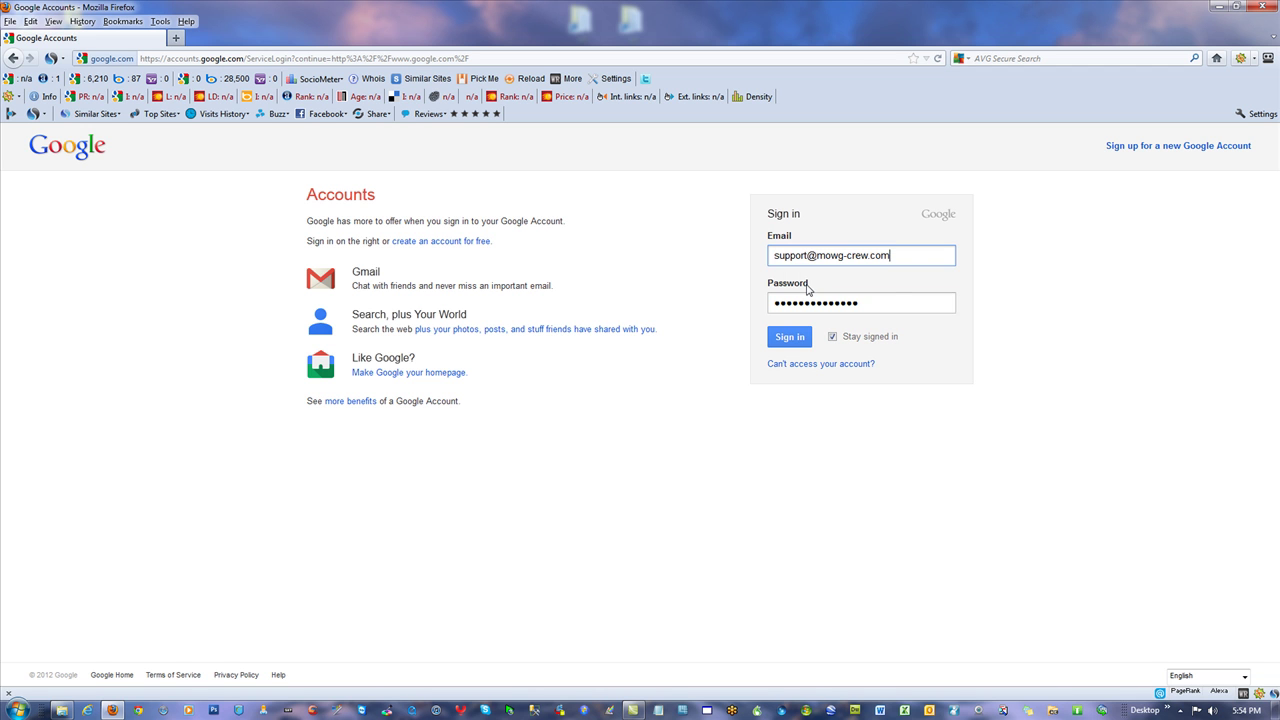
pyautogui.click(790, 337)
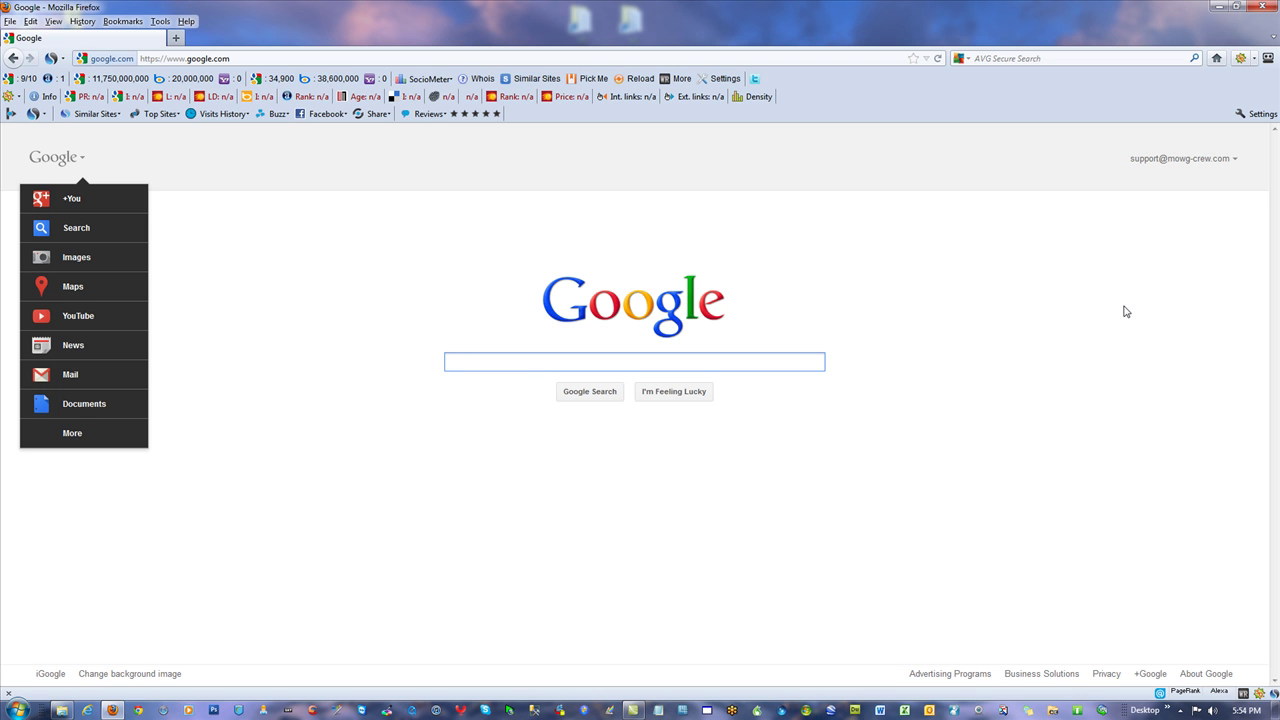
# Go to google.com/webmaster and enter Webmaster Tools with the signed-in account
pyautogui.click(250, 58)
pyautogui.click(250, 58)
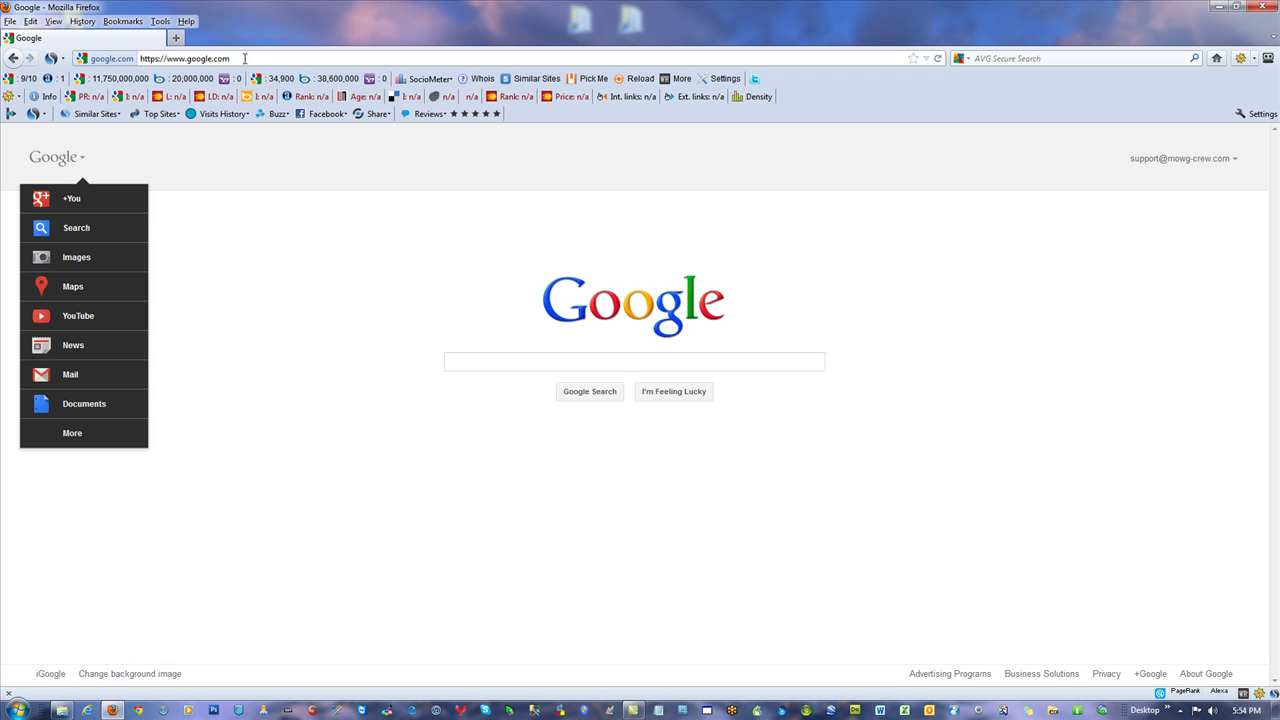
pyautogui.moveTo(245, 57); pyautogui.dragTo(84, 63)
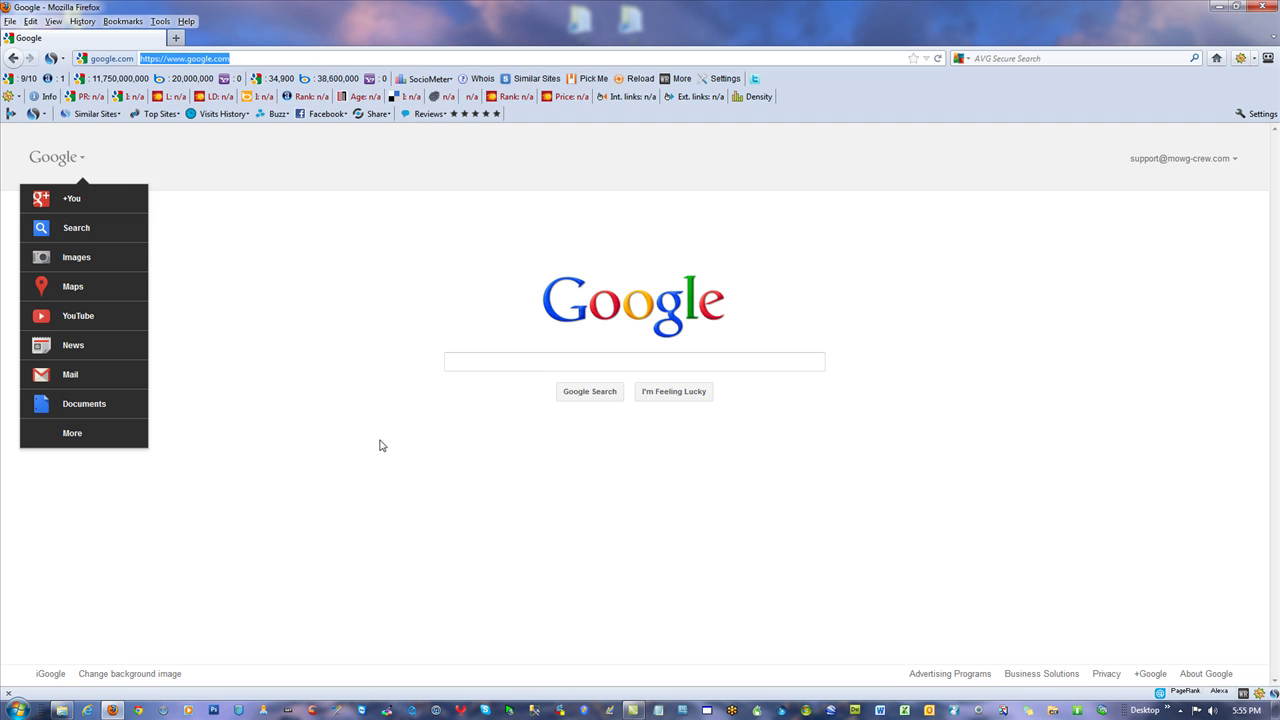
pyautogui.write('google.com')
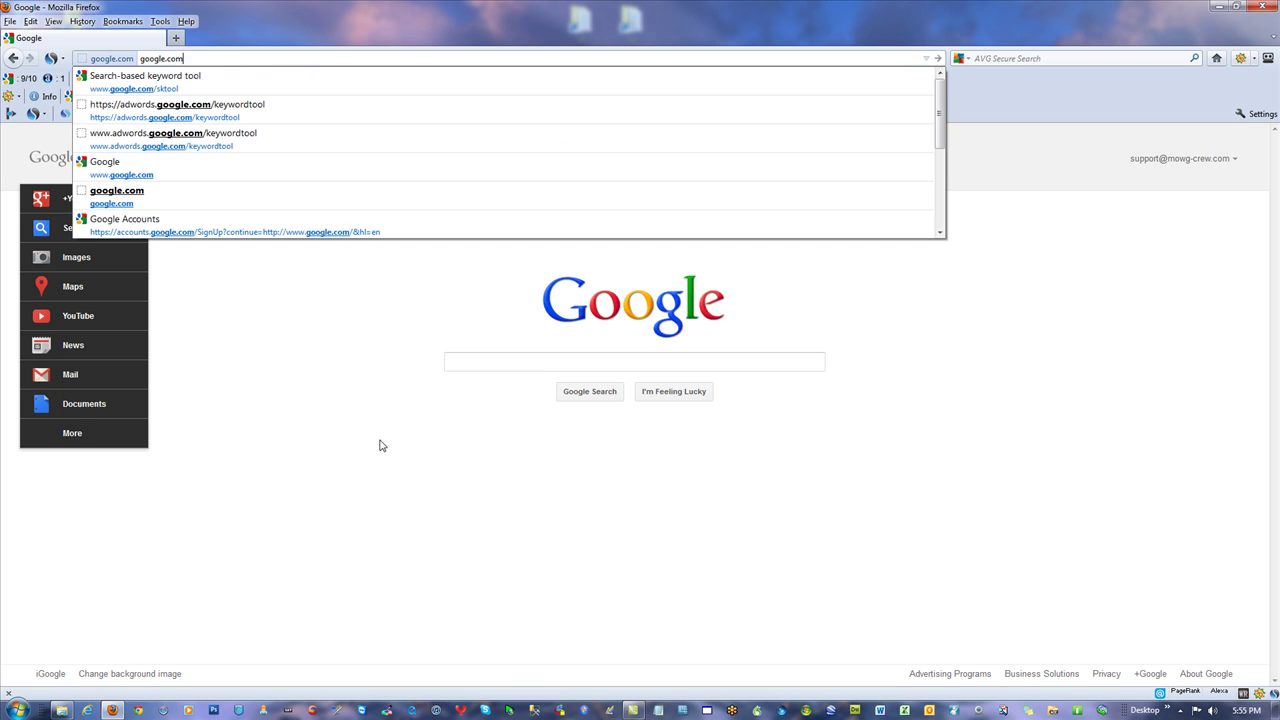
pyautogui.write('/webmaster')
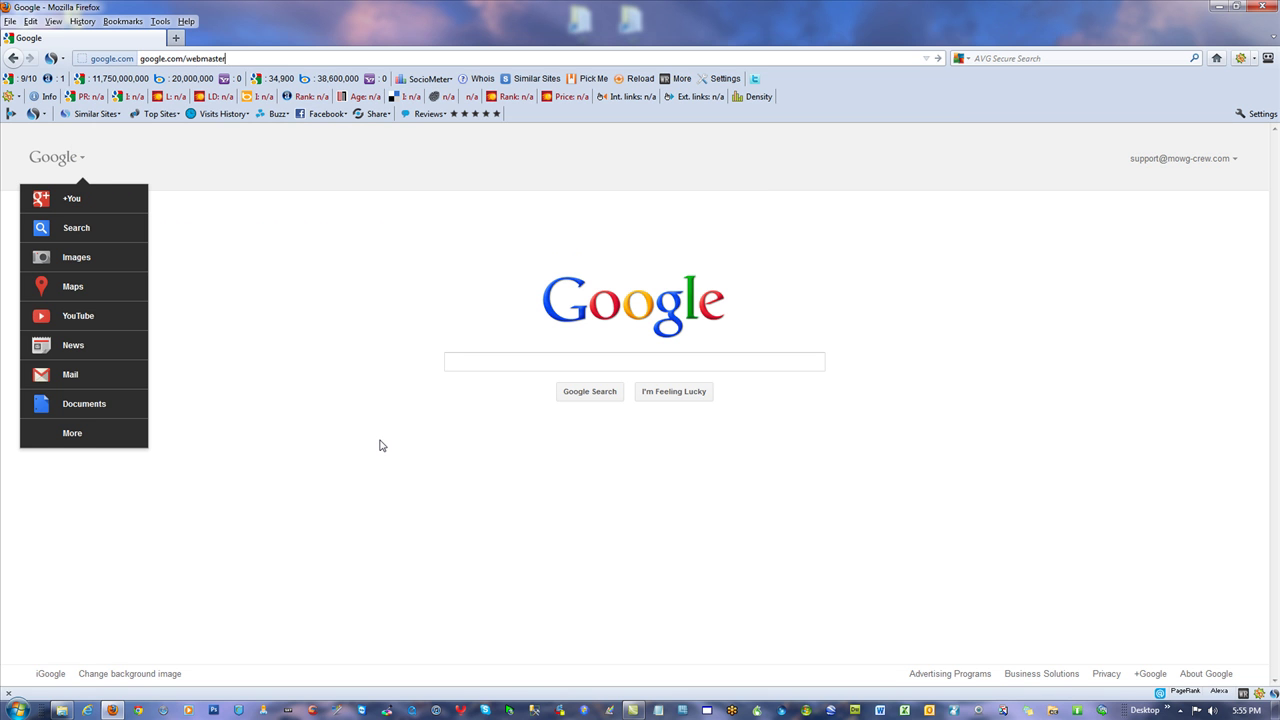
pyautogui.press('Return')
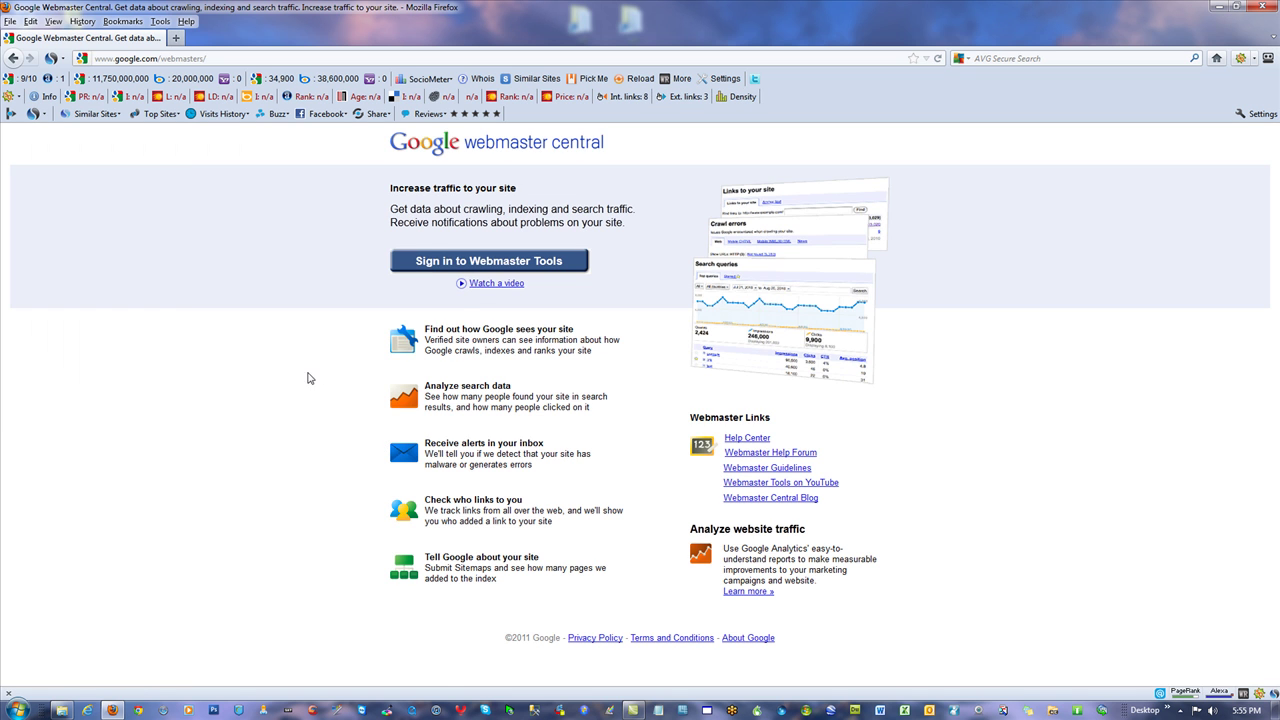
pyautogui.click(473, 265)
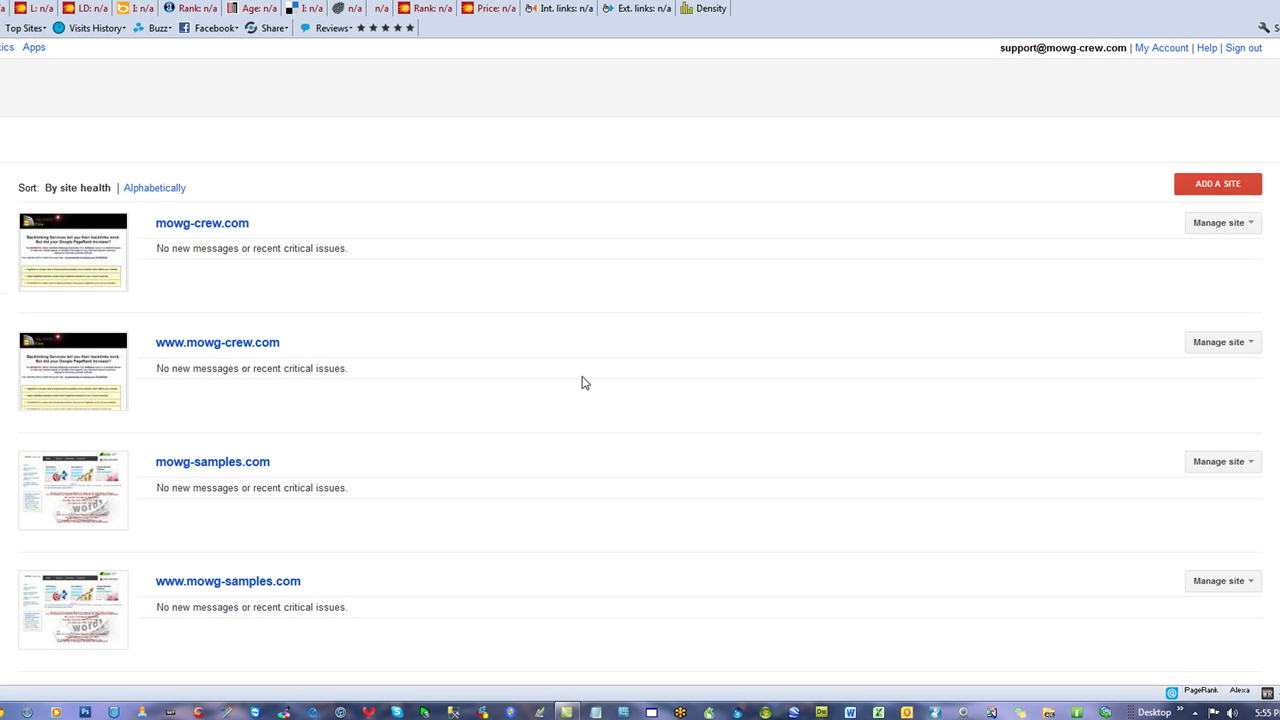
pyautogui.scroll(-1, 583, 400)
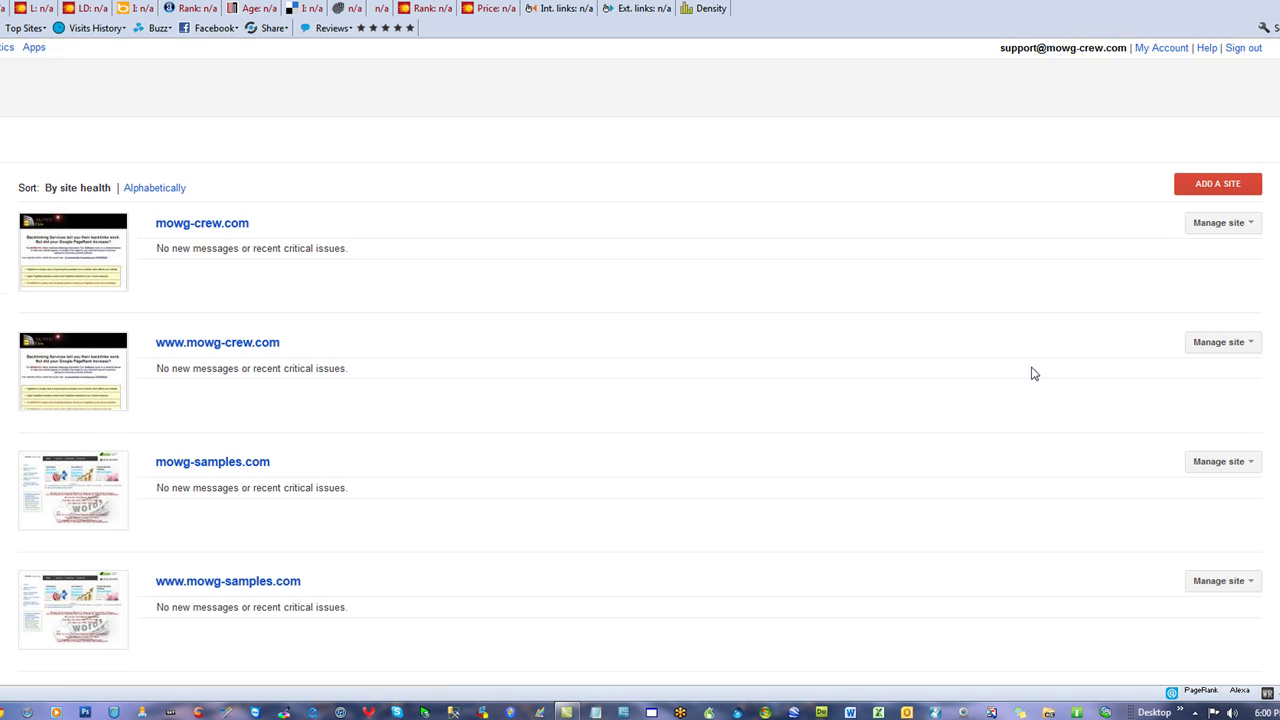
pyautogui.scroll(-1, 586, 466)
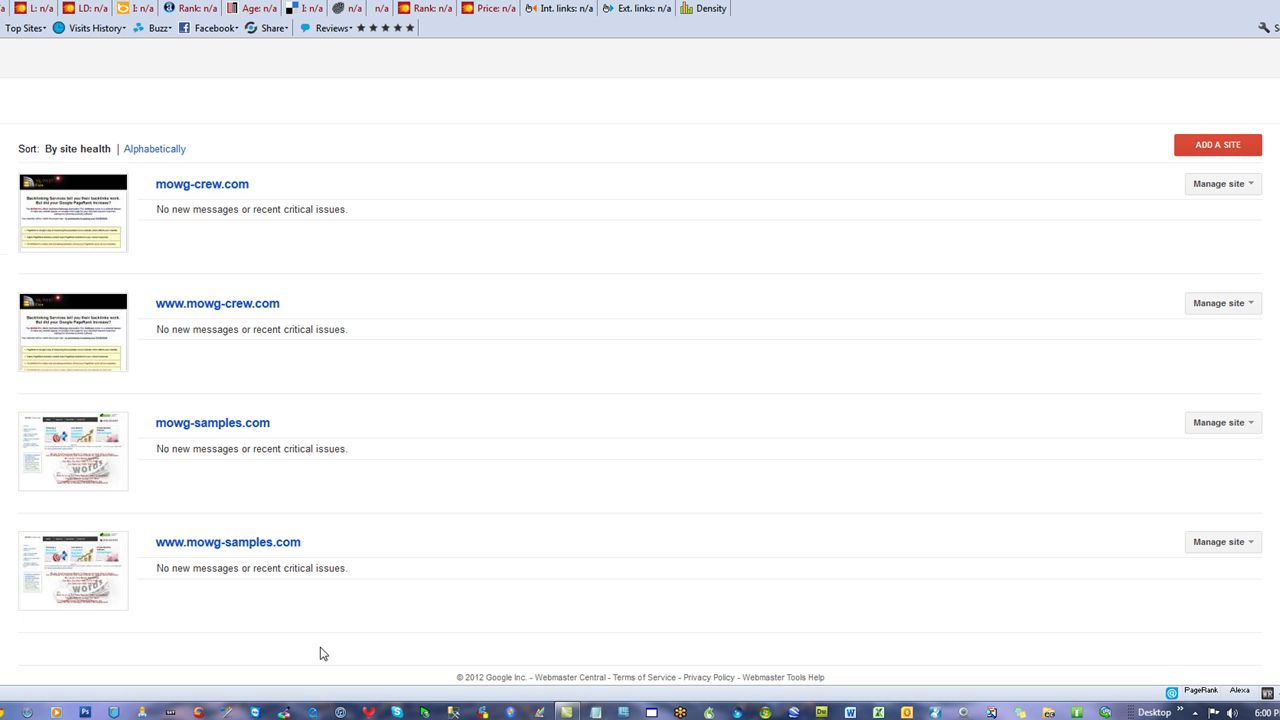
pyautogui.scroll(1, 570, 571)
pyautogui.scroll(-1, 572, 571)
pyautogui.click(1214, 145)
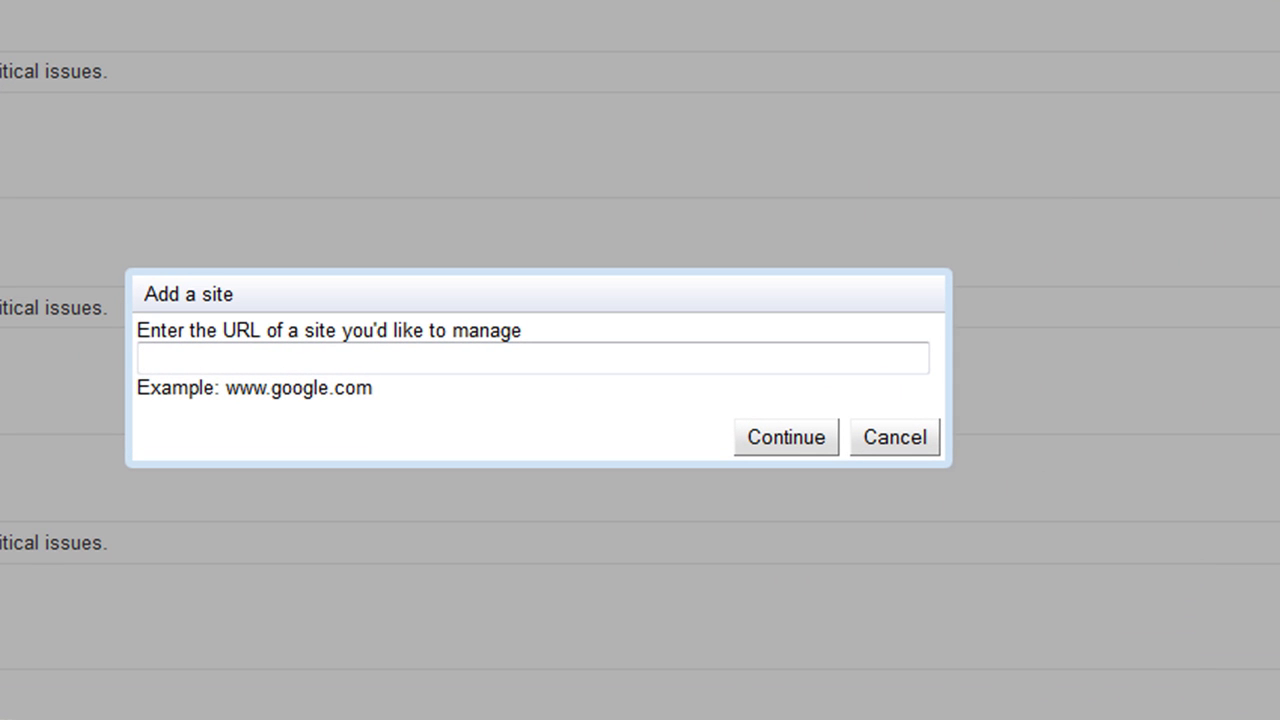
pyautogui.write('www.mowgpro.com')
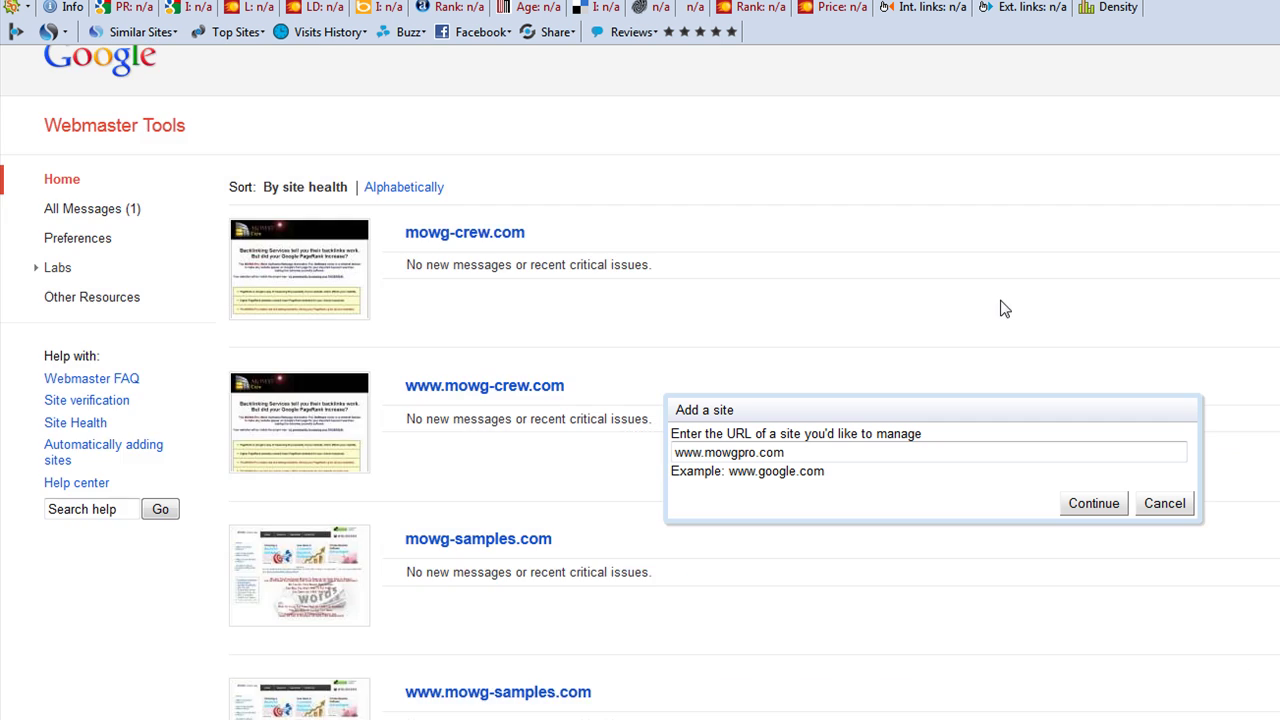
pyautogui.press('Return')
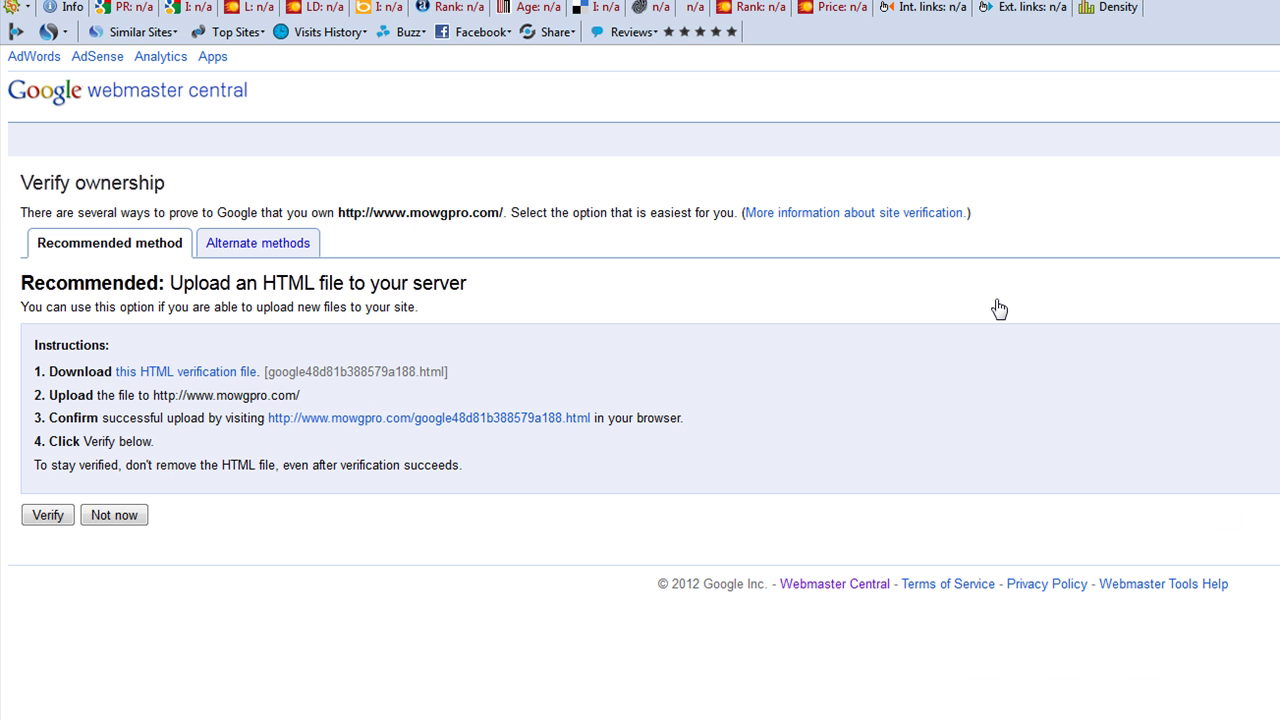
pyautogui.click(191, 375)
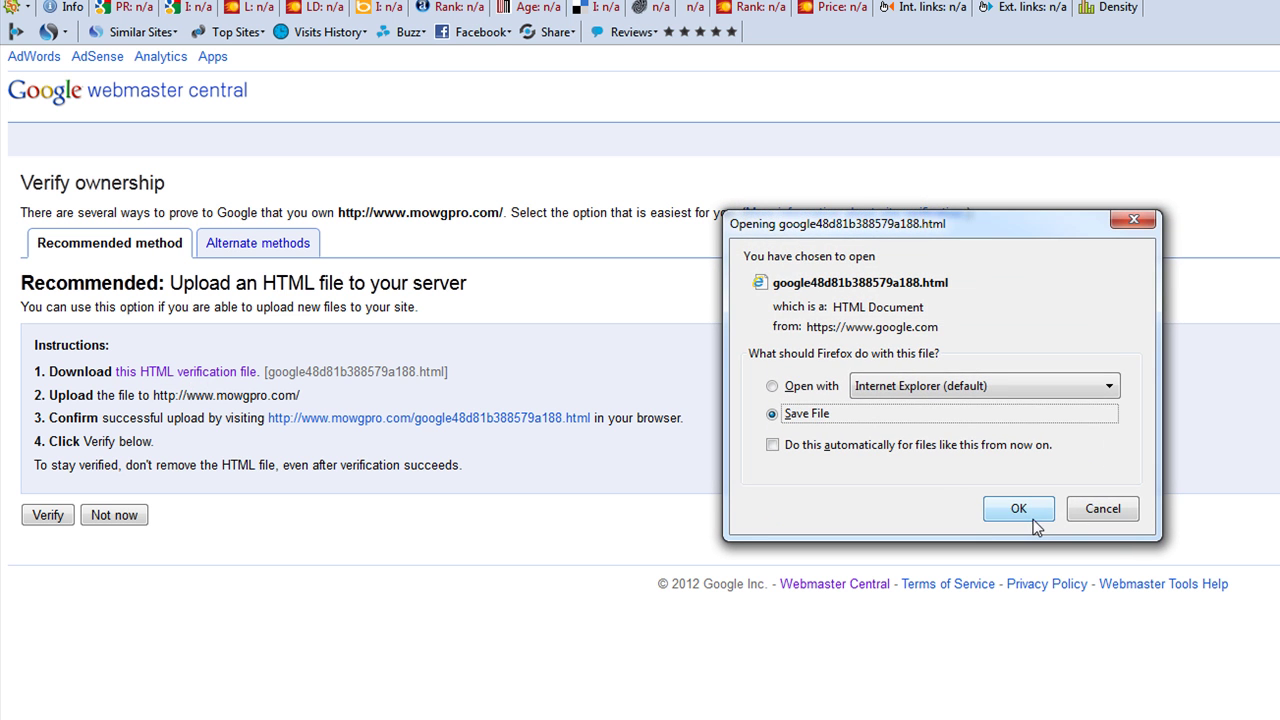
pyautogui.click(1020, 510)
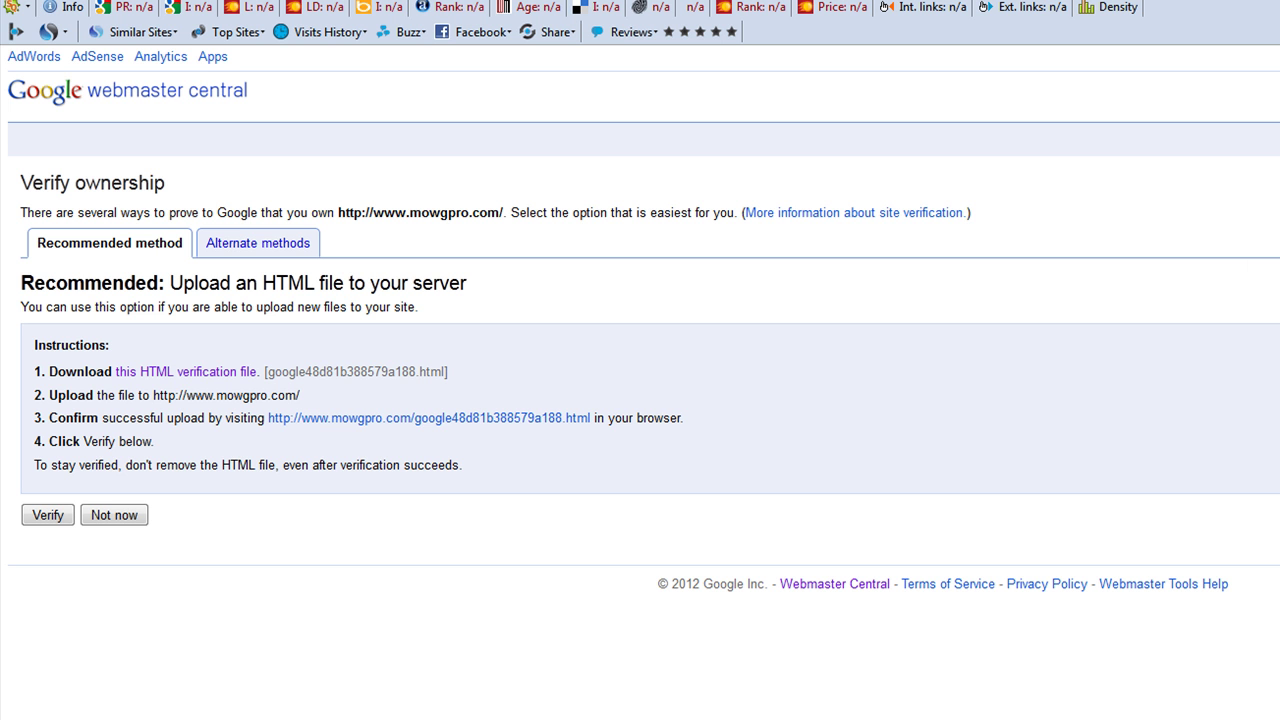
pyautogui.press('super+d')
pyautogui.moveTo(75, 658); pyautogui.dragTo(668, 290)
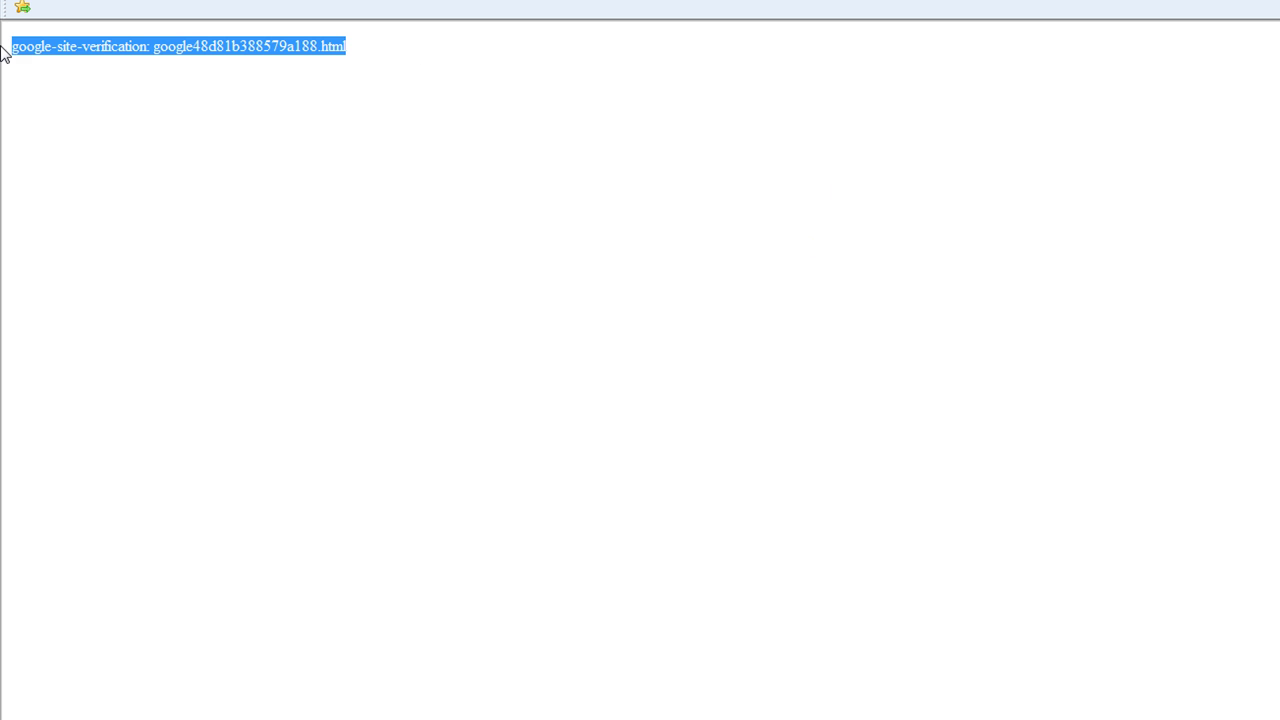
pyautogui.click(795, 222)
pyautogui.hotkey('alt', 'F4')
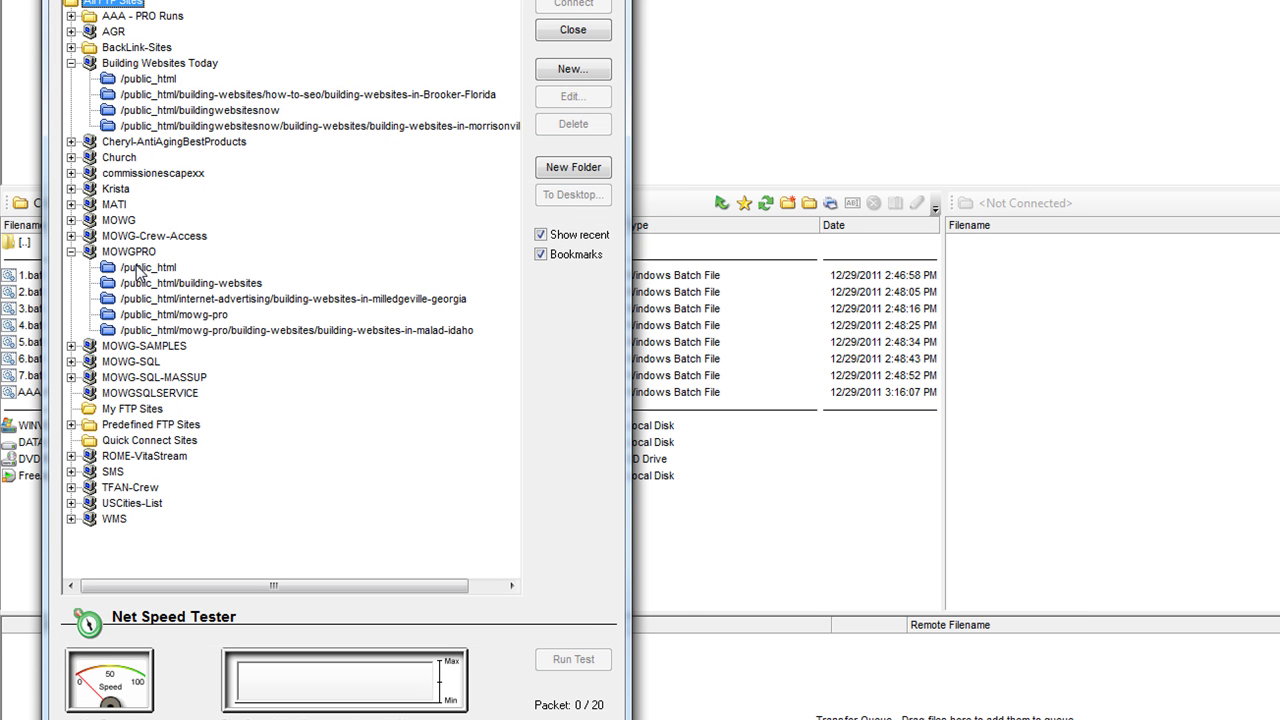
# In 3D-FTP, connect to the /public_html folder of the MOWGPRO site and move the local folder view up to C:\
pyautogui.click(137, 268)
pyautogui.doubleClick(137, 268)
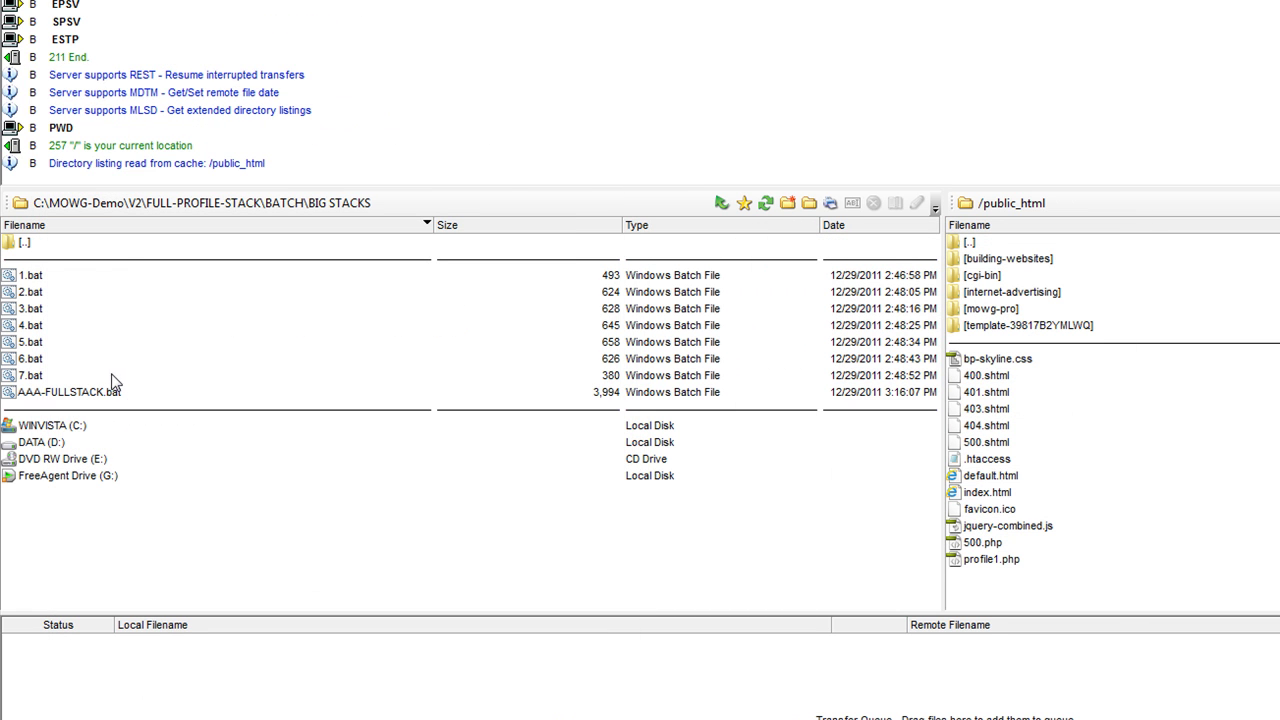
pyautogui.doubleClick(20, 244)
pyautogui.doubleClick(20, 244)
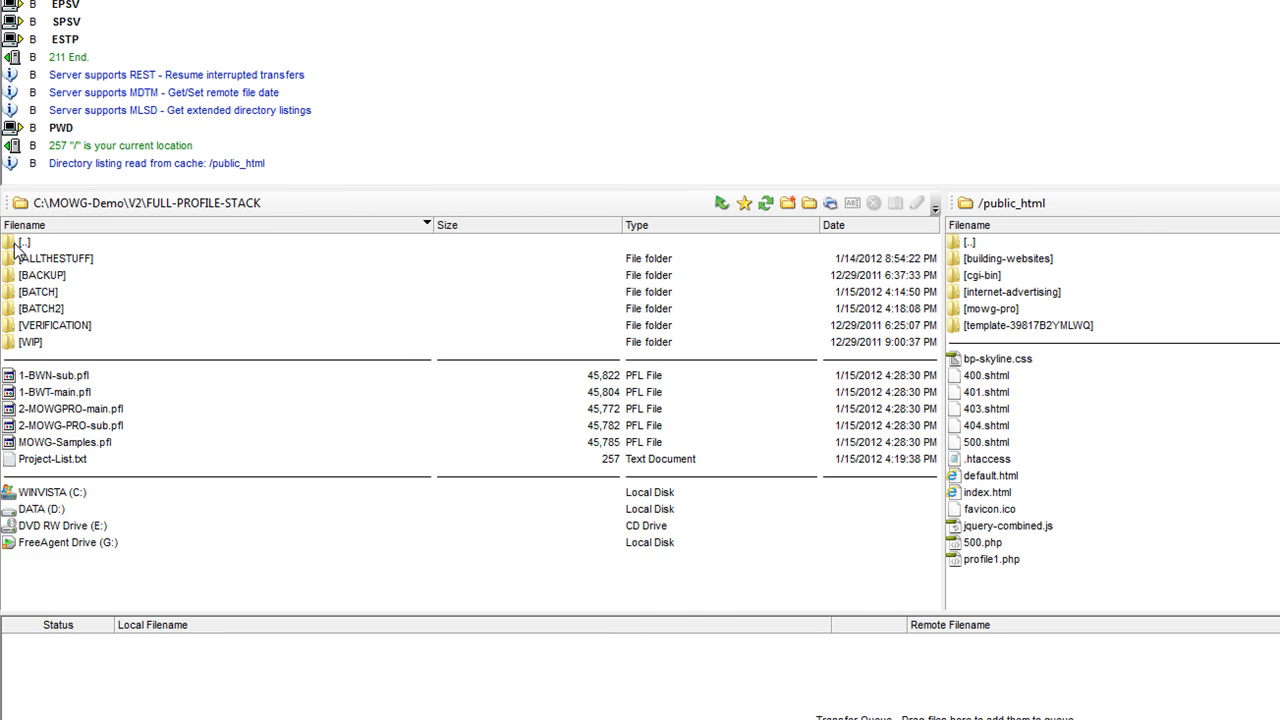
pyautogui.doubleClick(20, 244)
pyautogui.doubleClick(20, 244)
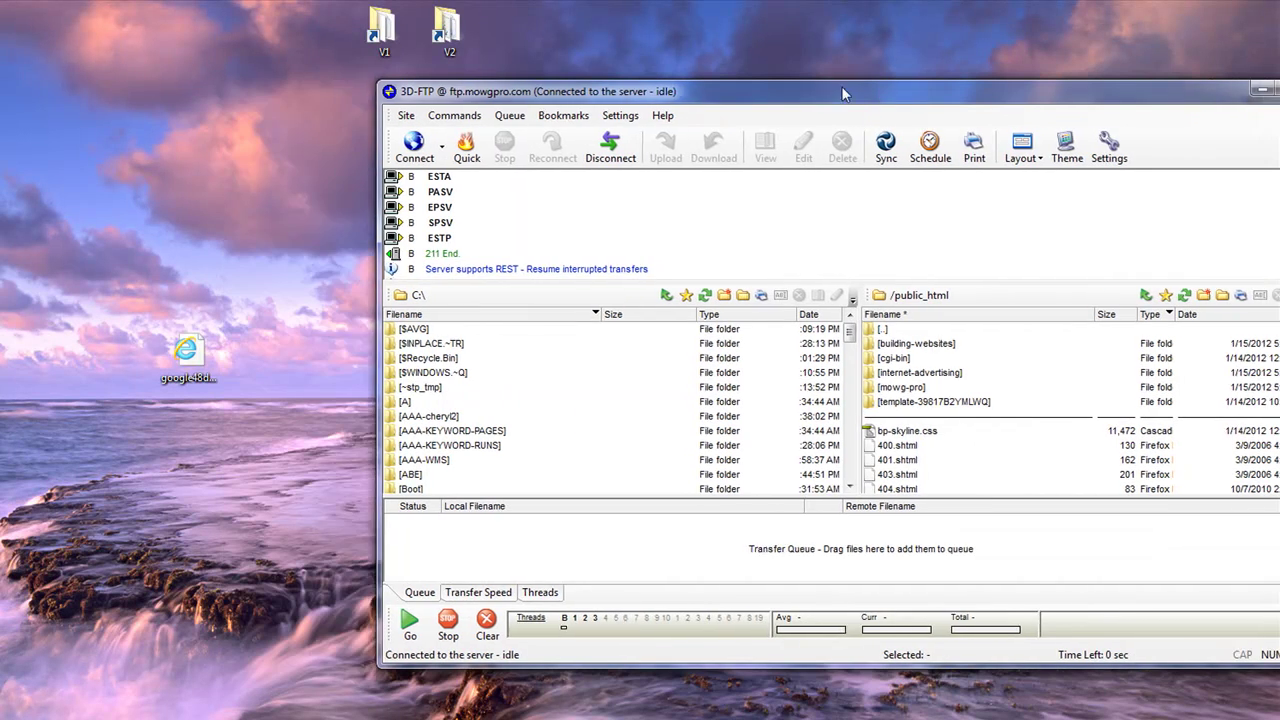
# Upload the verification file from the desktop to the MOWGPRO server's /public_html folder and to its mowg-pro subfolder
pyautogui.moveTo(843, 93); pyautogui.dragTo(804, 93)
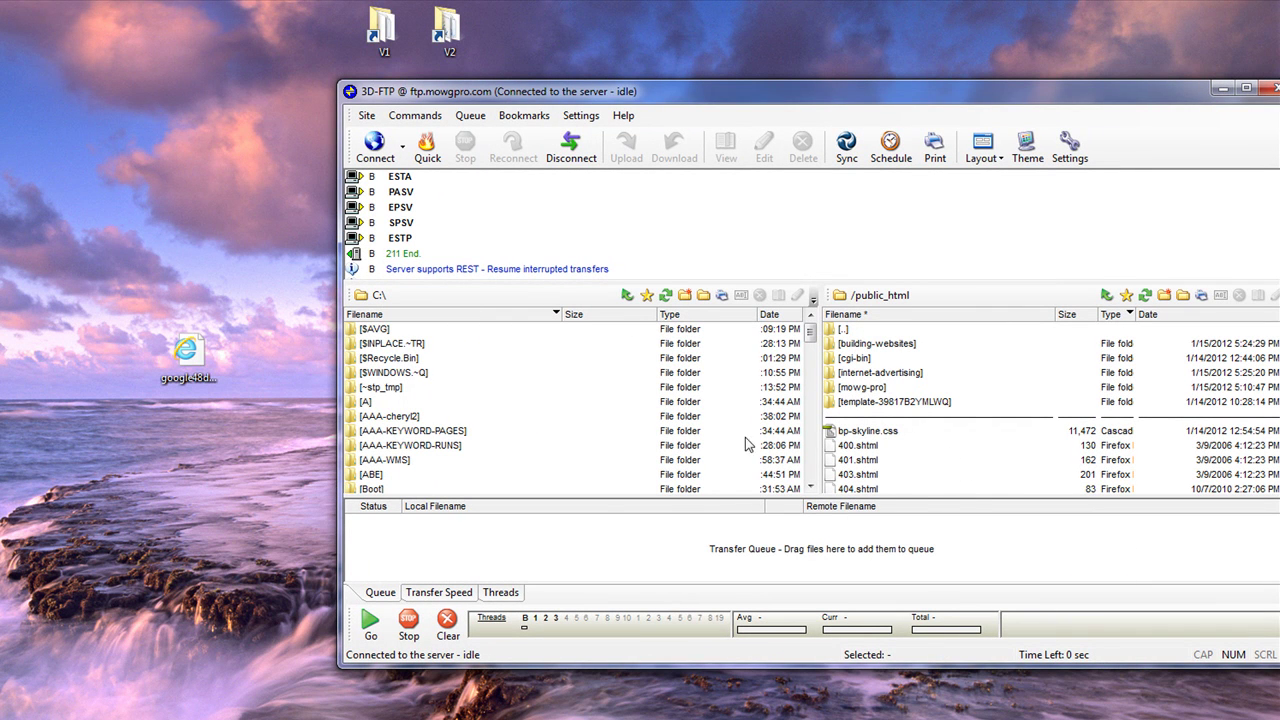
pyautogui.moveTo(185, 352); pyautogui.dragTo(540, 545)
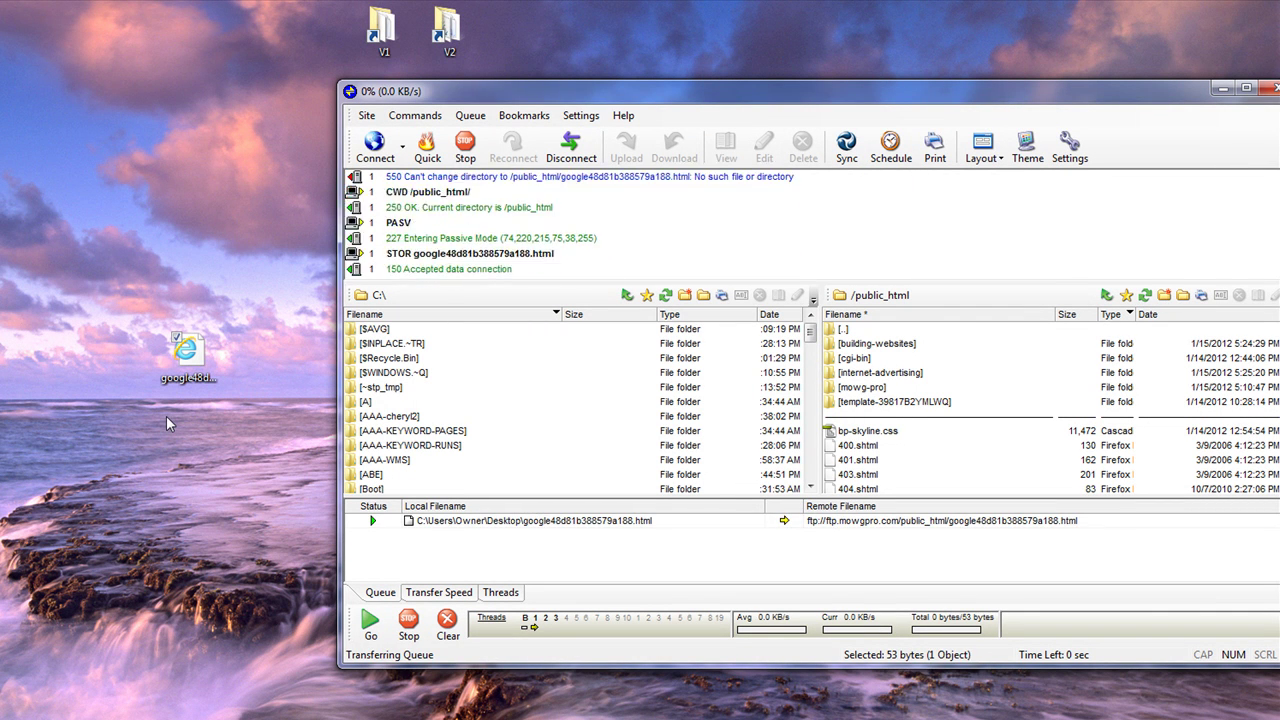
pyautogui.doubleClick(862, 388)
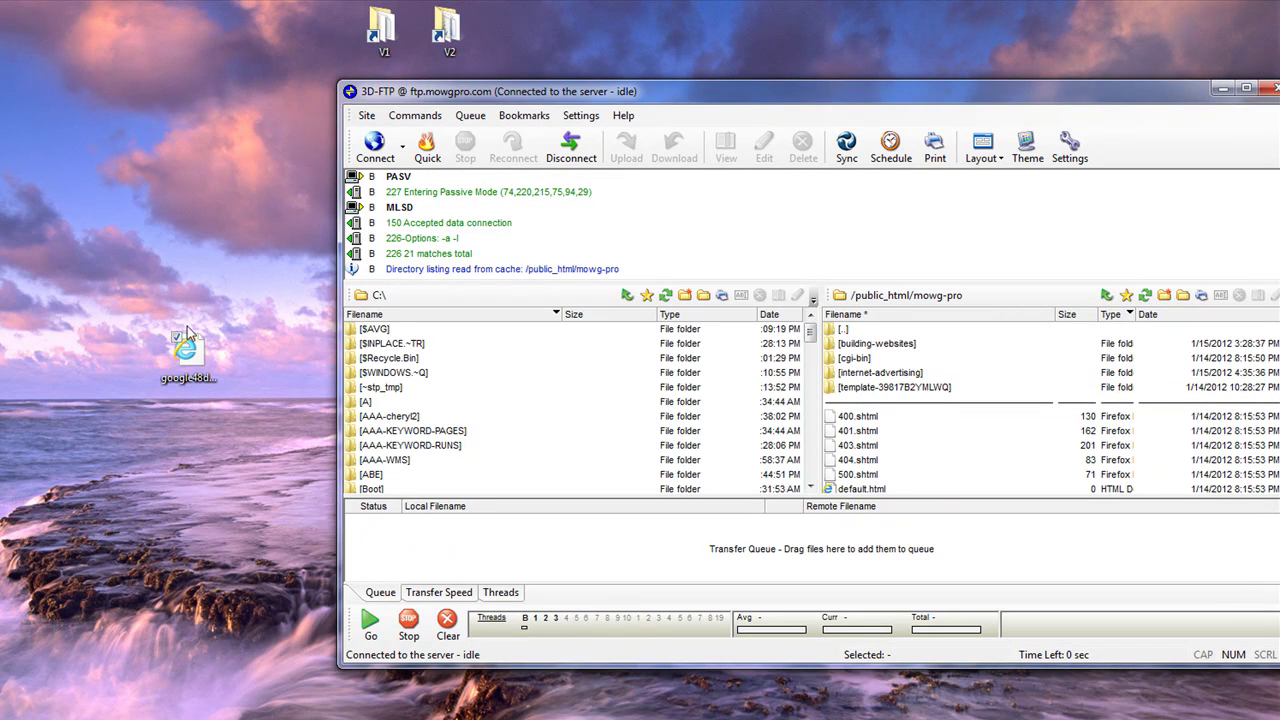
pyautogui.moveTo(187, 333); pyautogui.dragTo(943, 462)
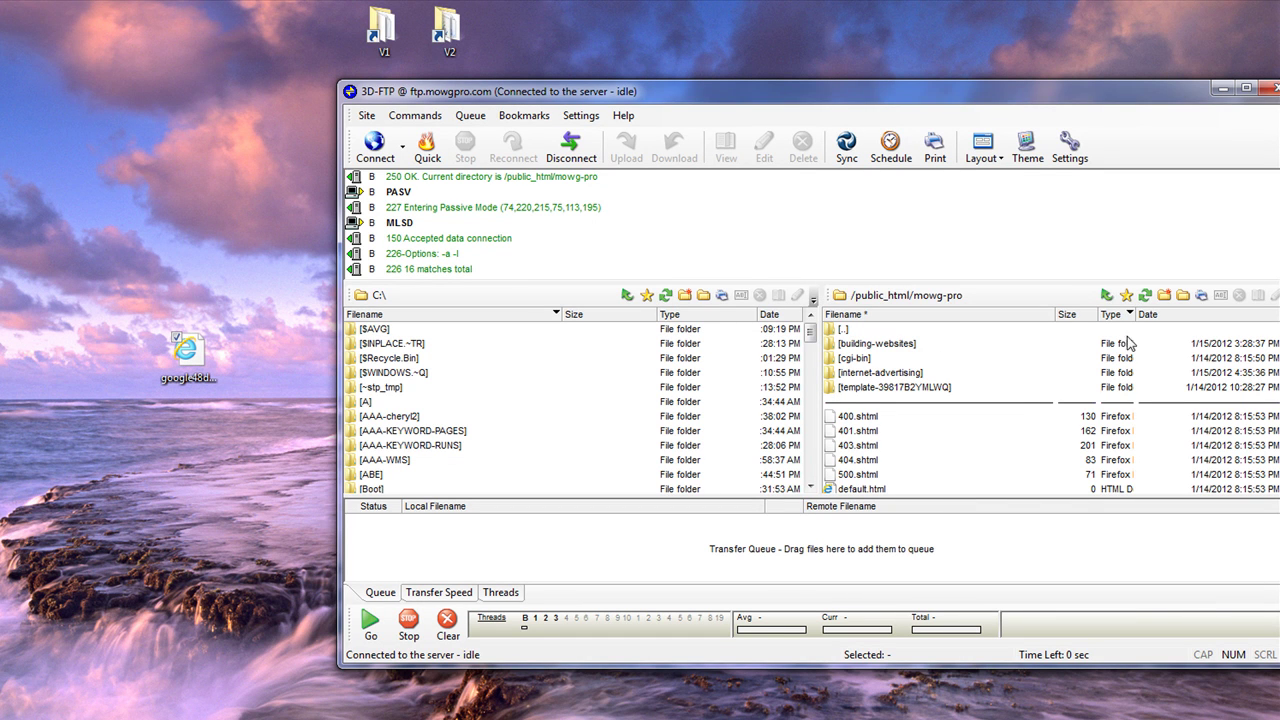
# Switch the FTP connection to the Building Websites Today site and upload the verification file to its /public_html folder
pyautogui.click(571, 145)
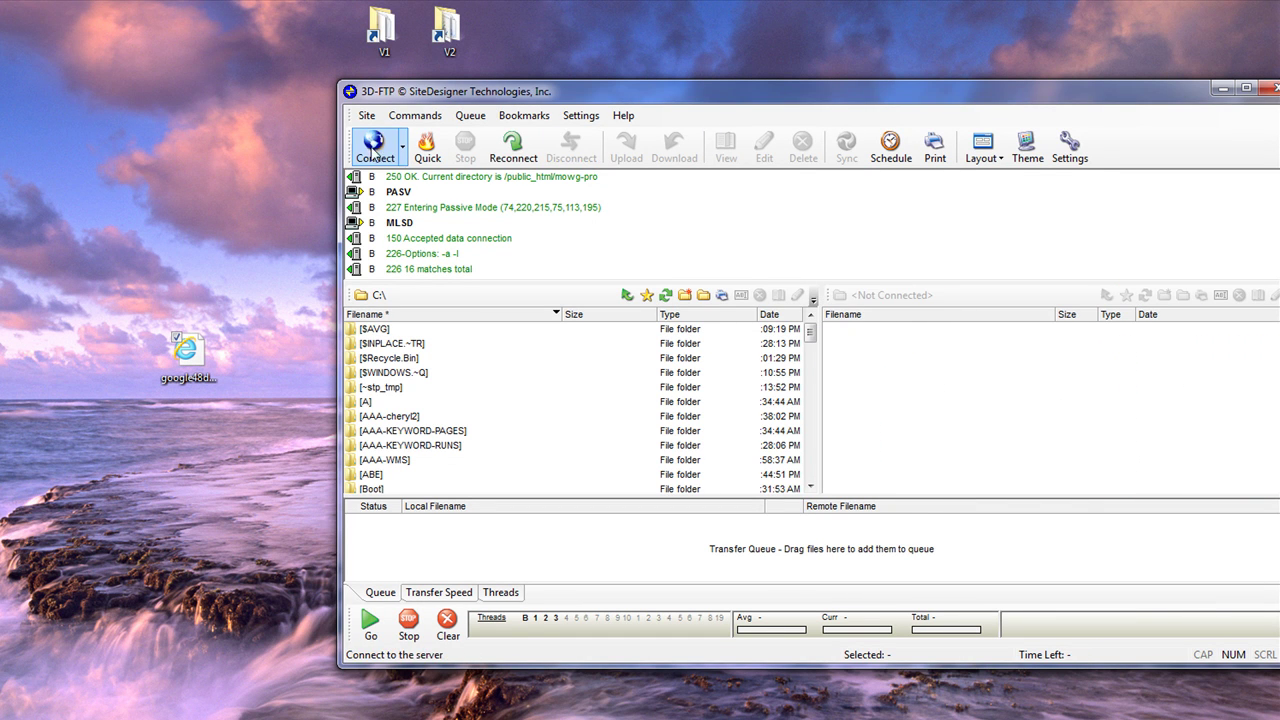
pyautogui.click(375, 145)
pyautogui.doubleClick(470, 272)
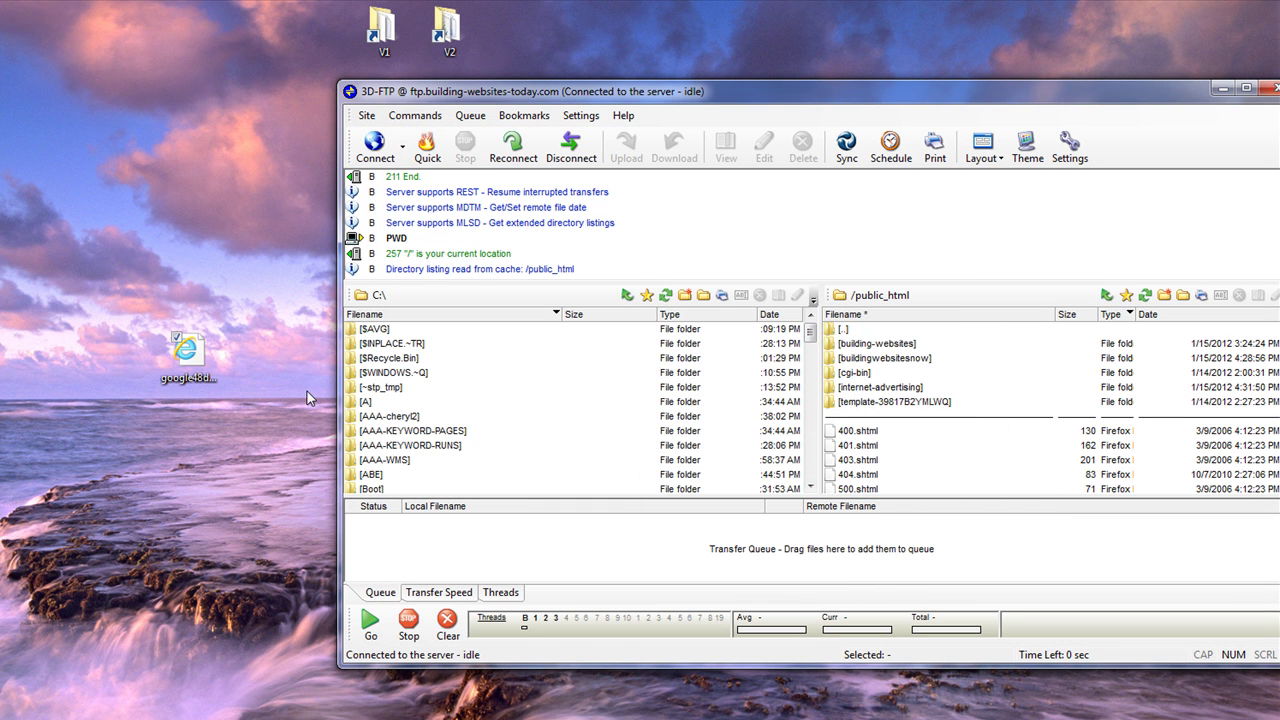
pyautogui.moveTo(183, 355); pyautogui.dragTo(947, 474)
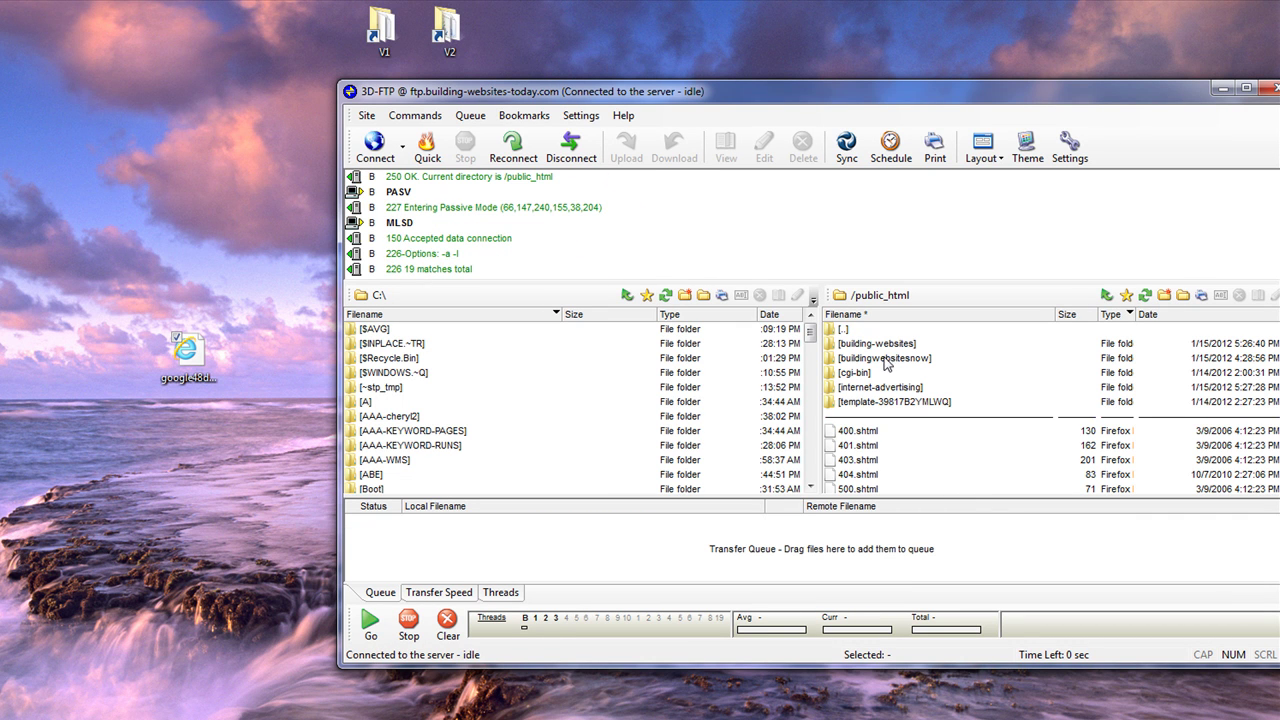
# Upload the verification file from the desktop to the server's /public_html/buildingwebsitesnow folder
pyautogui.click(885, 360)
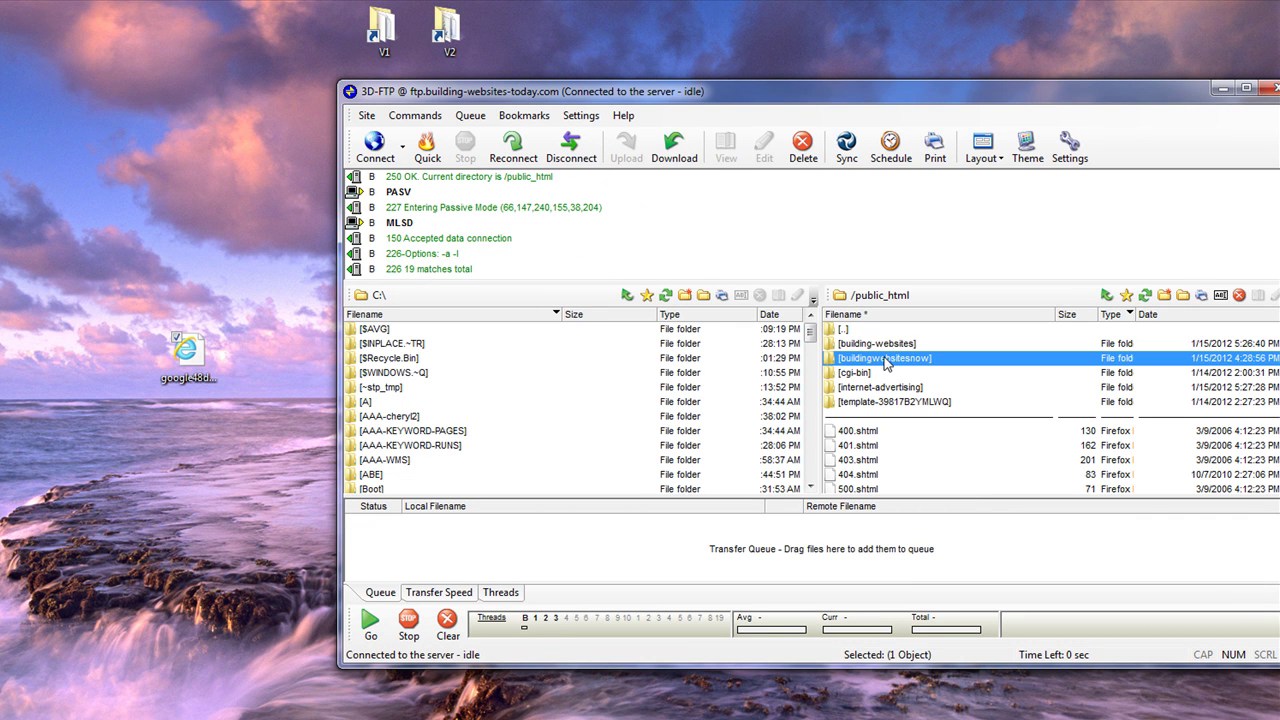
pyautogui.doubleClick(913, 362)
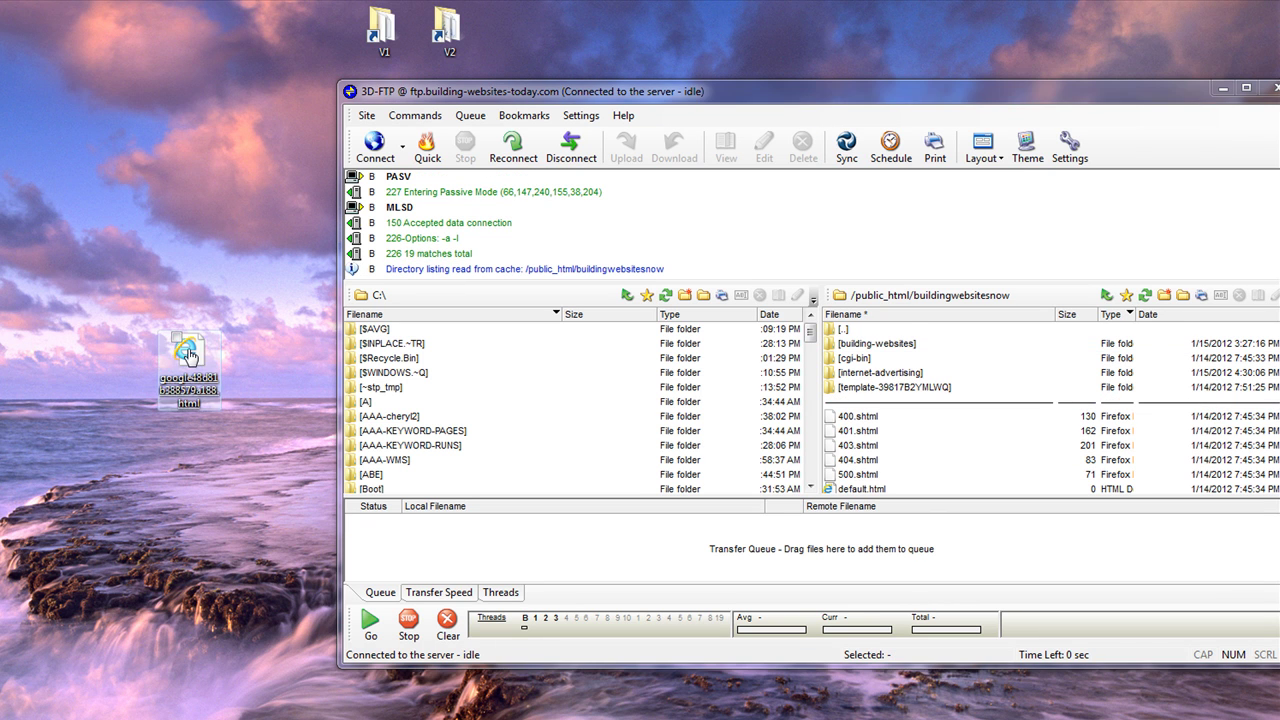
pyautogui.moveTo(185, 365); pyautogui.dragTo(866, 437)
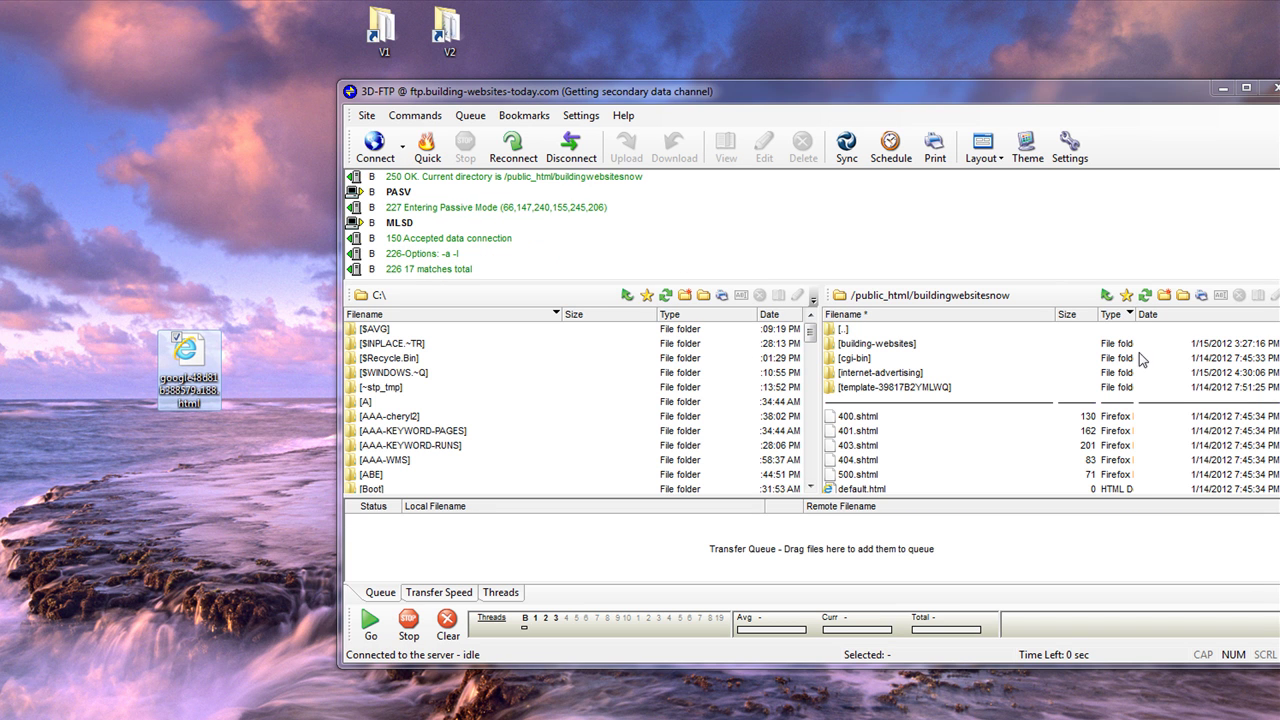
# Disconnect from the FTP server, close 3D-FTP and move the desktop verification file to the Recycle Bin
pyautogui.click(572, 150)
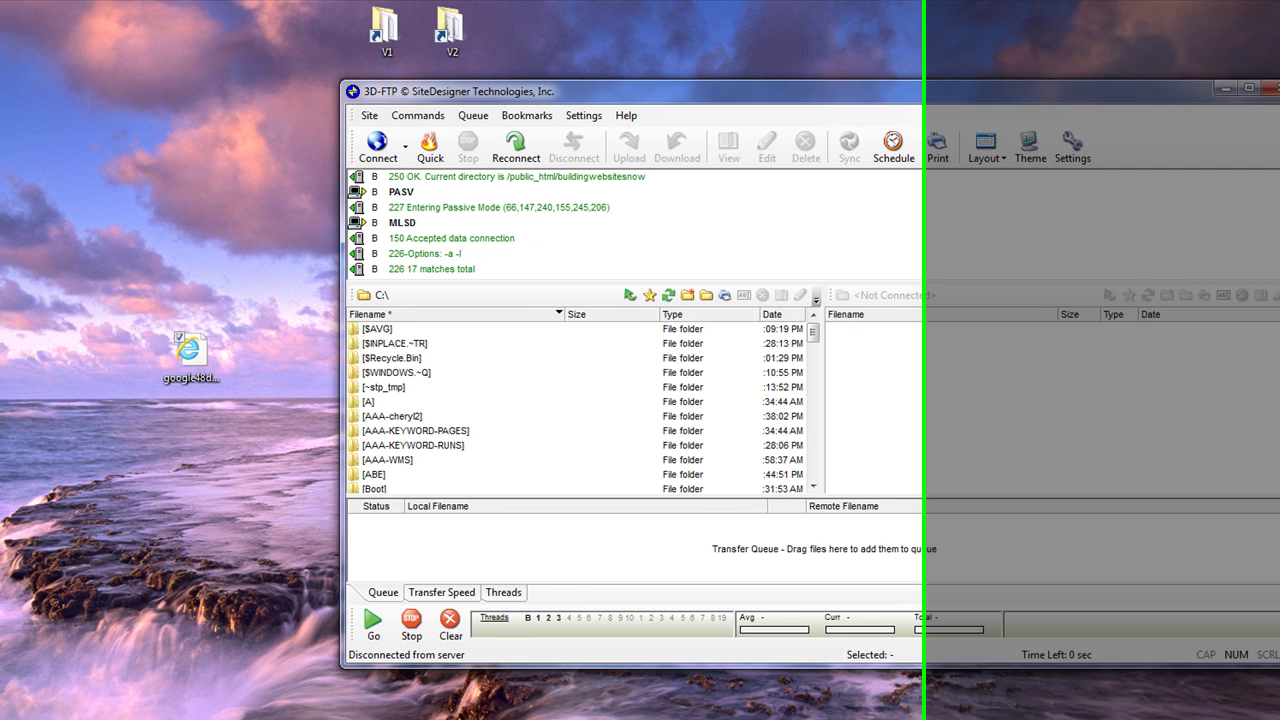
pyautogui.hotkey('alt', 'F4')
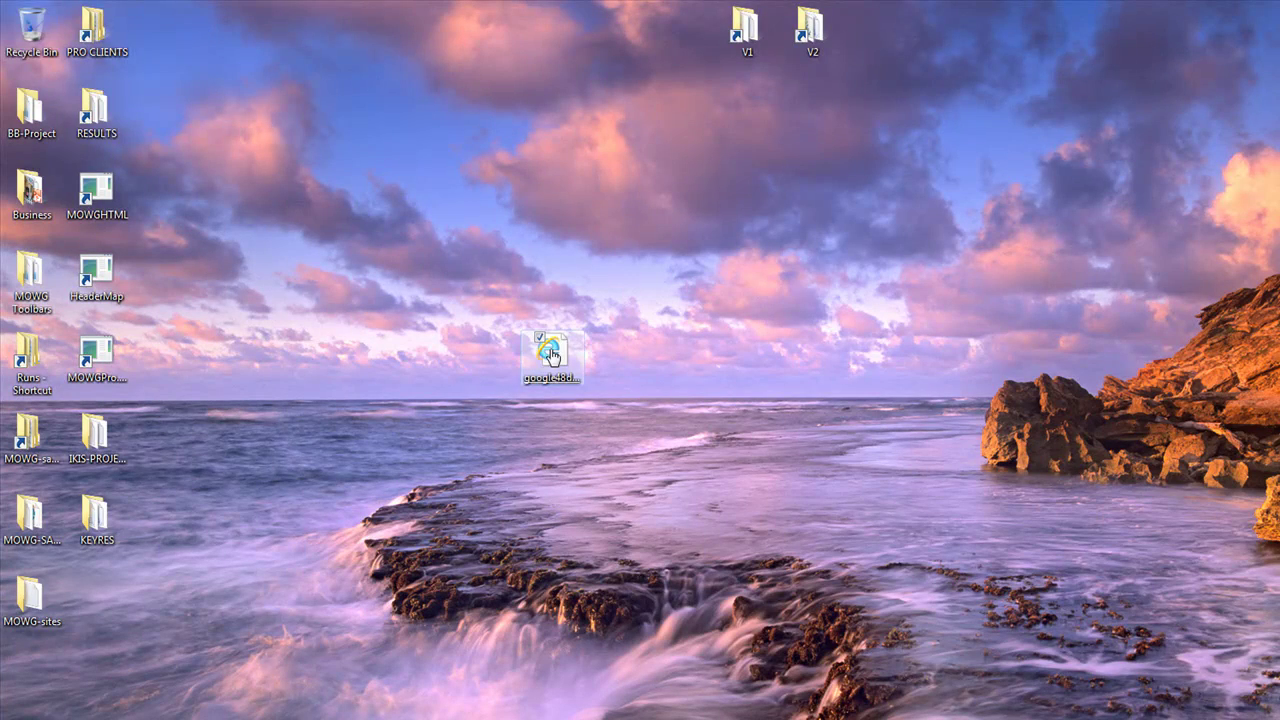
pyautogui.moveTo(548, 352); pyautogui.dragTo(21, 25)
pyautogui.hotkey('alt', 'Tab')
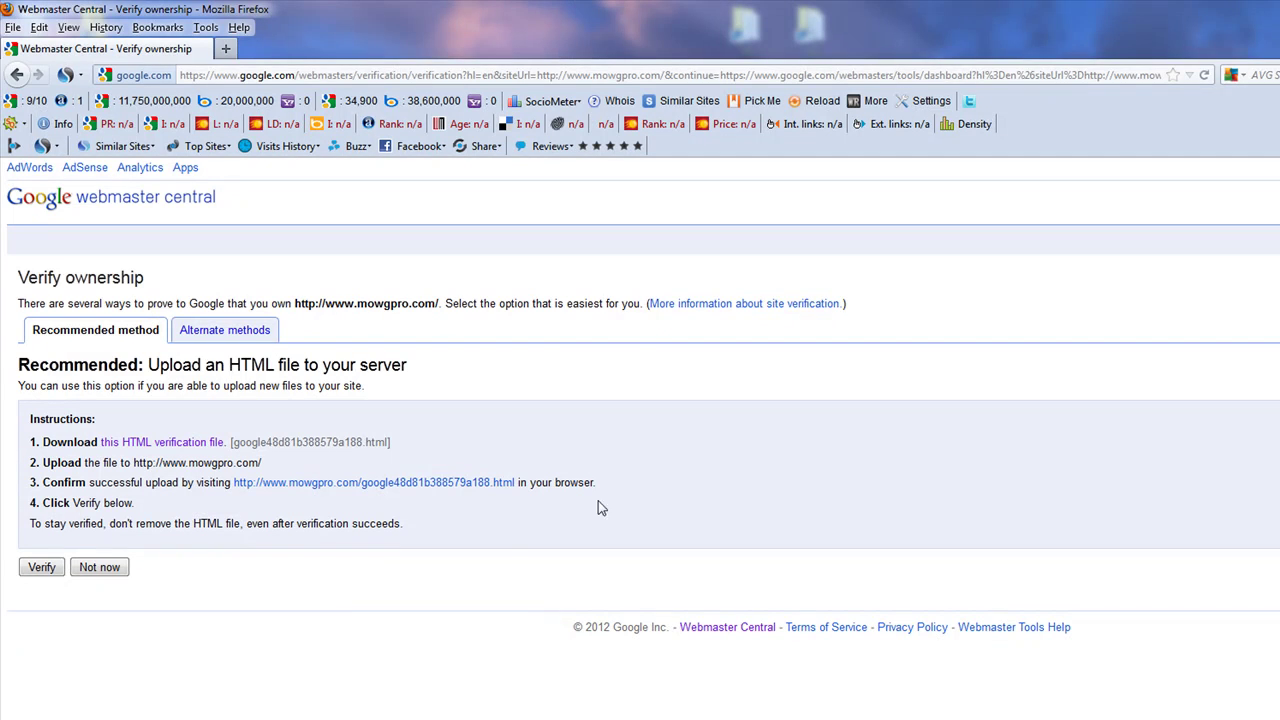
pyautogui.click(377, 487)
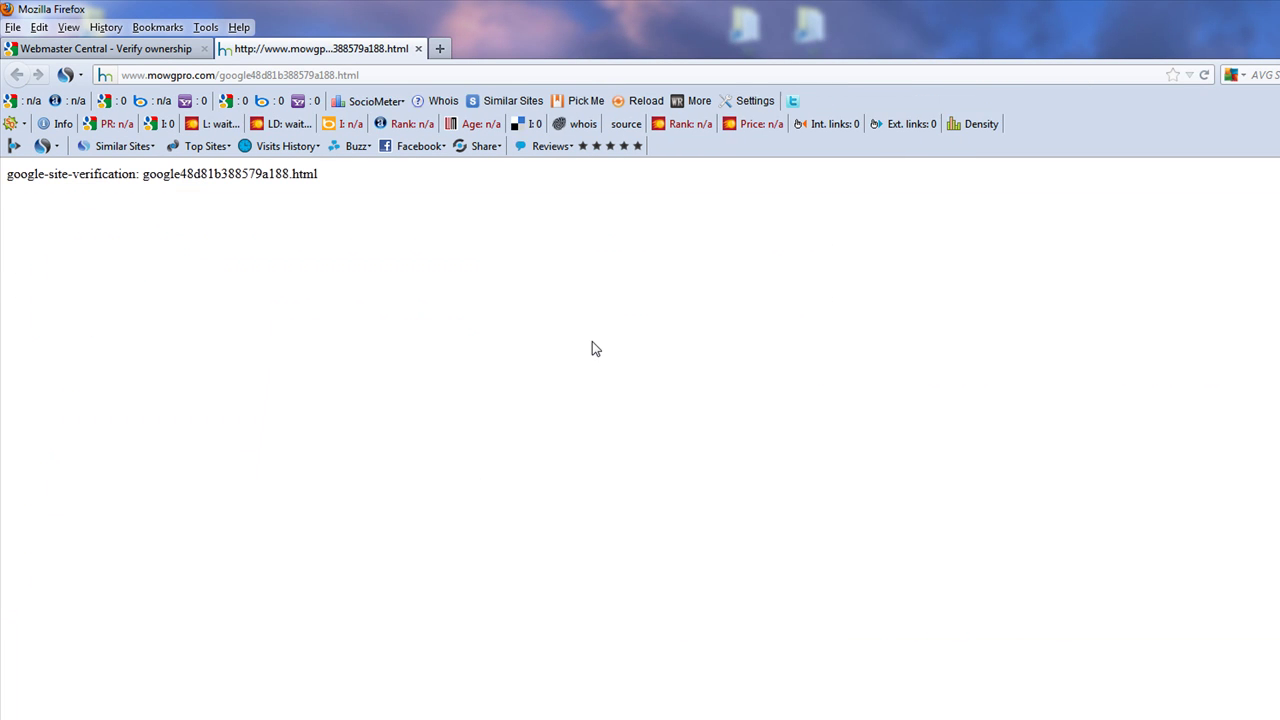
pyautogui.click(419, 50)
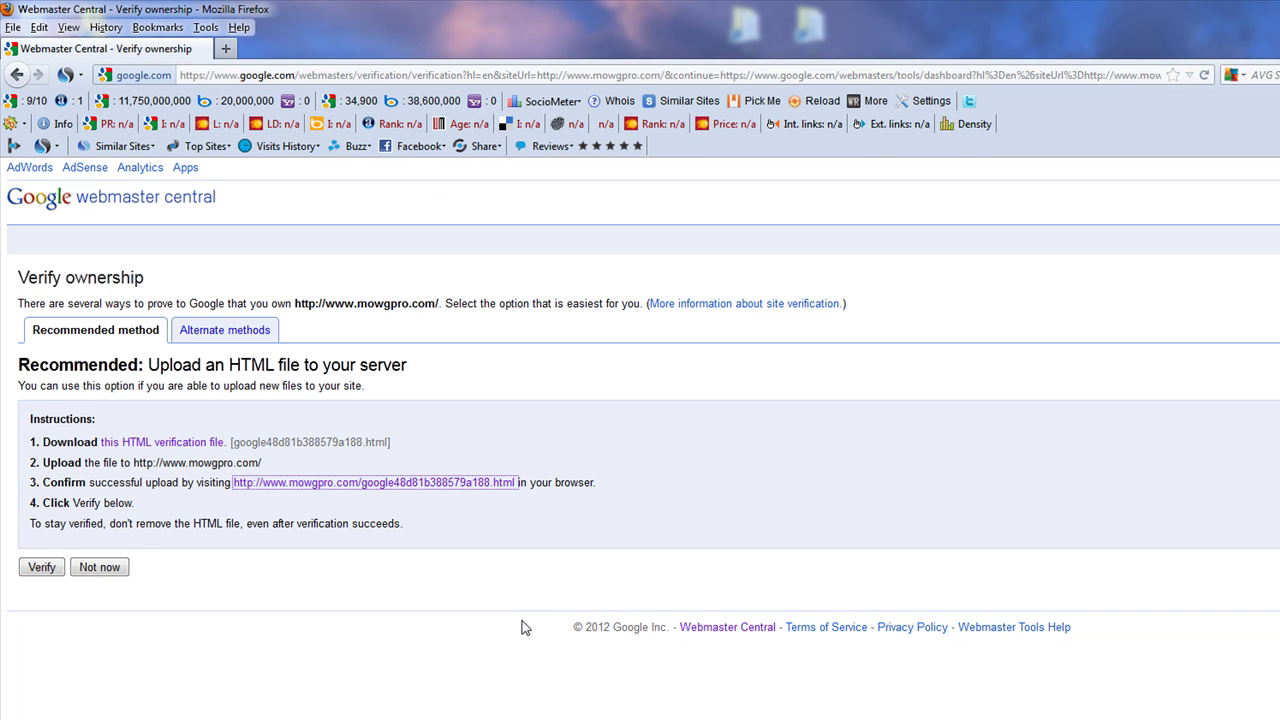
pyautogui.click(41, 567)
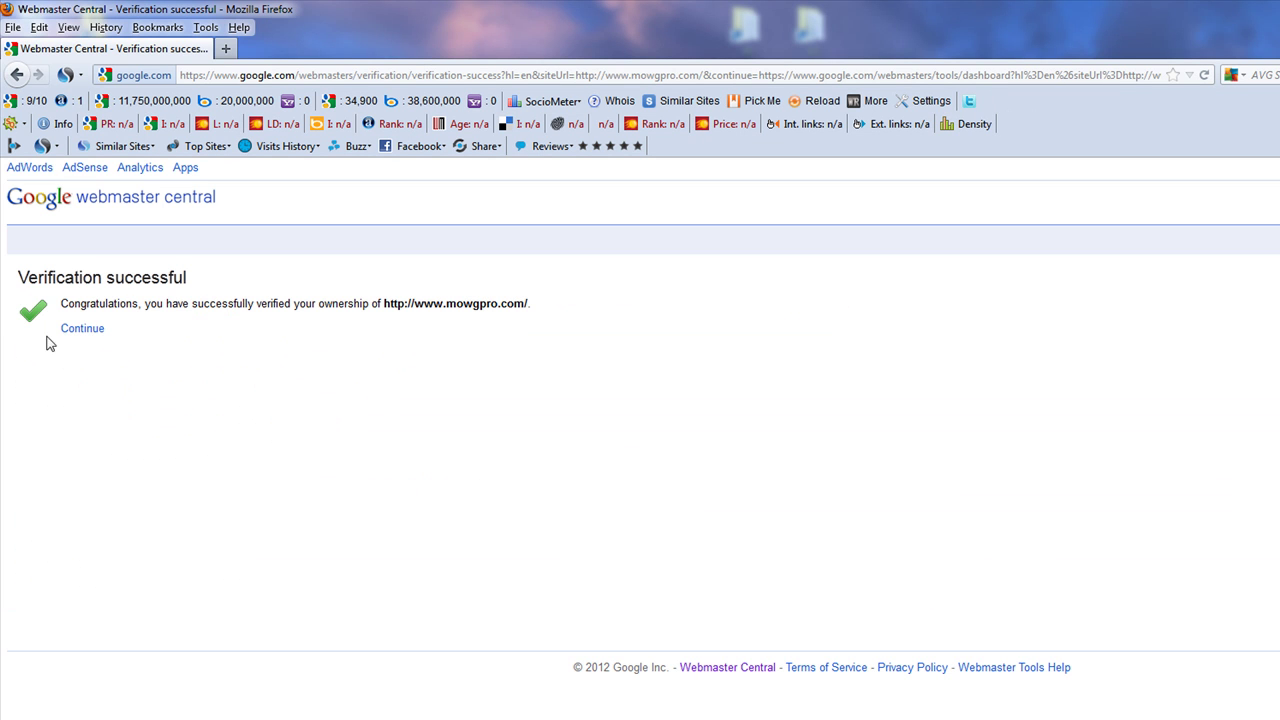
pyautogui.click(85, 334)
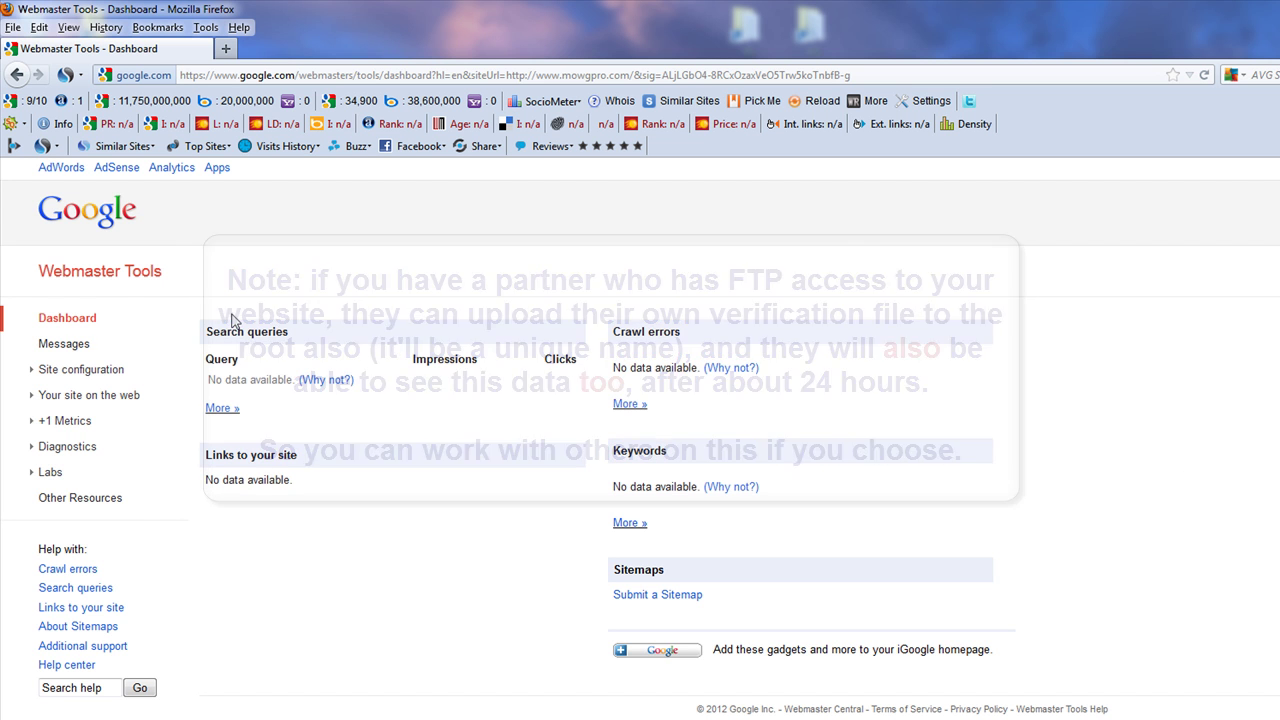
# Add mowgpro.com as a site in Webmaster Tools, verify its ownership and continue to its dashboard
pyautogui.click(132, 270)
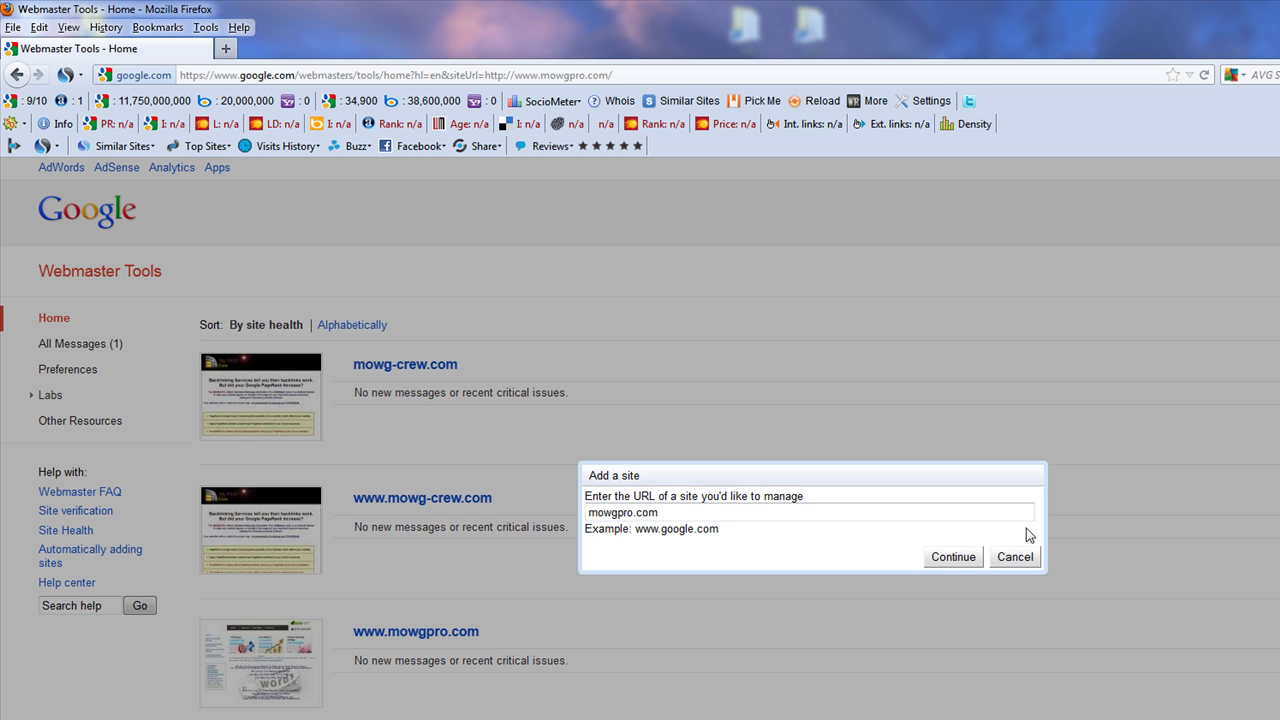
pyautogui.click(958, 560)
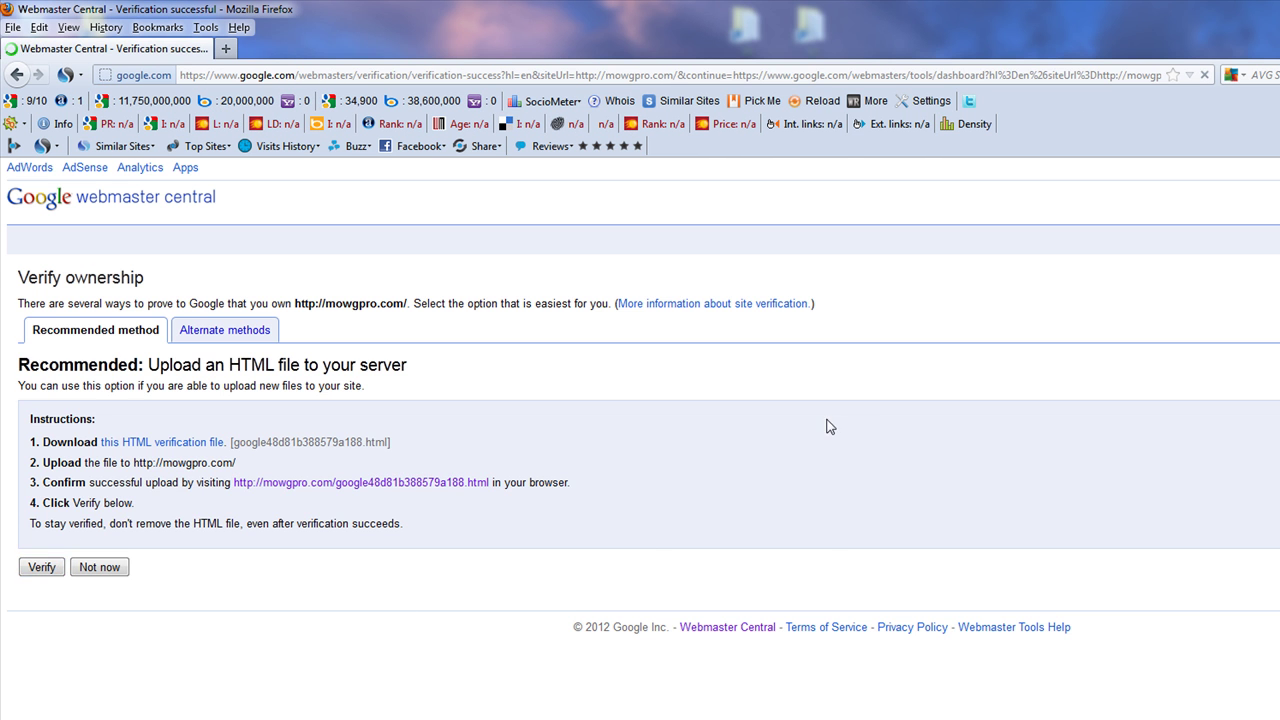
pyautogui.click(84, 330)
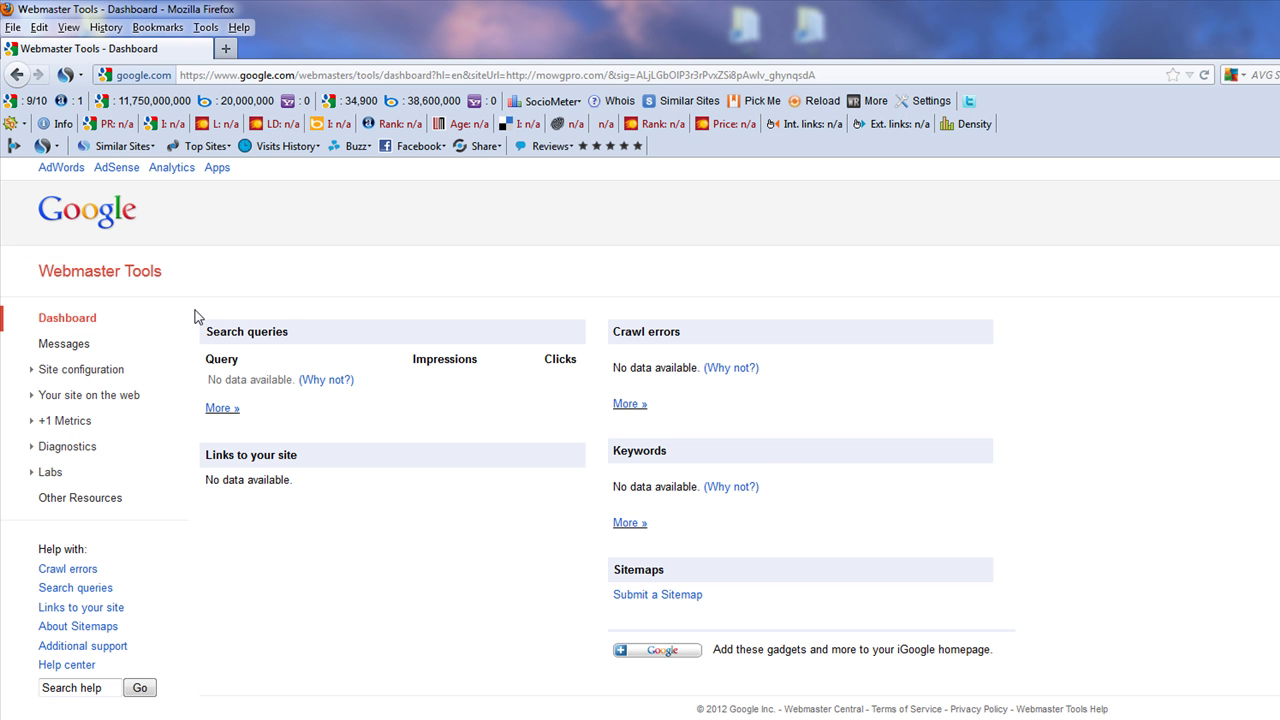
pyautogui.click(112, 272)
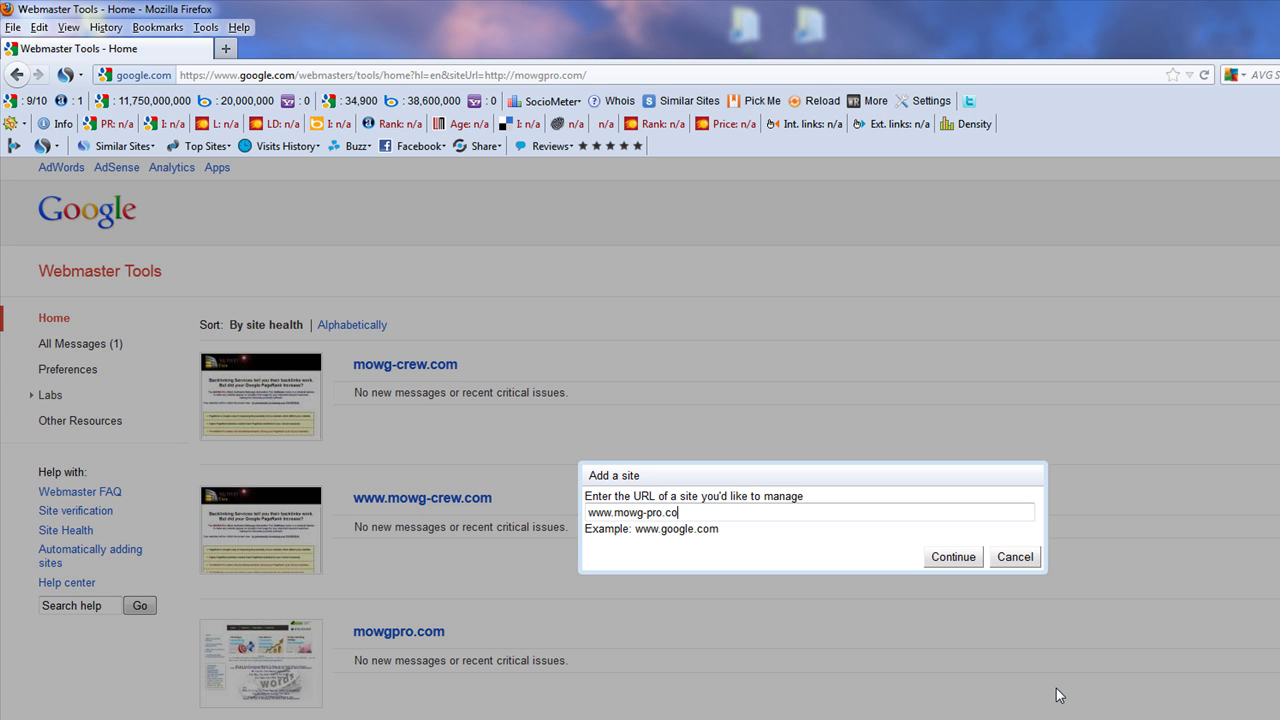
pyautogui.click(951, 560)
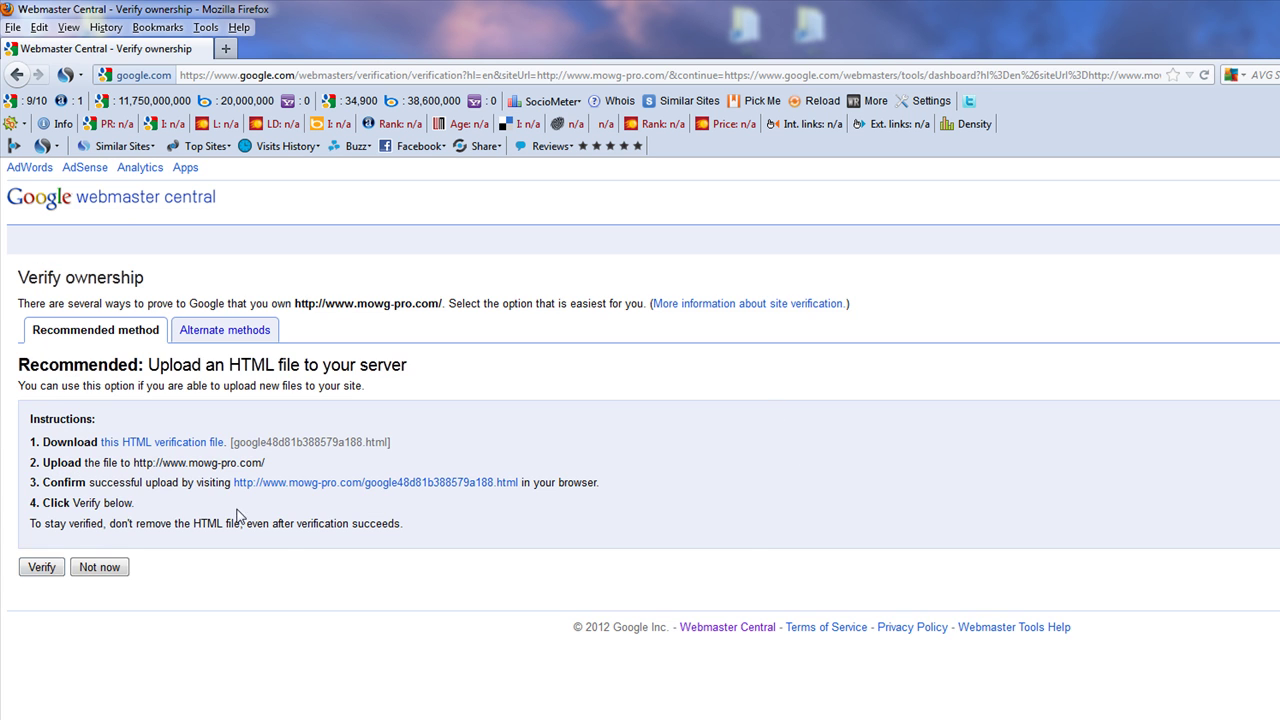
pyautogui.click(41, 567)
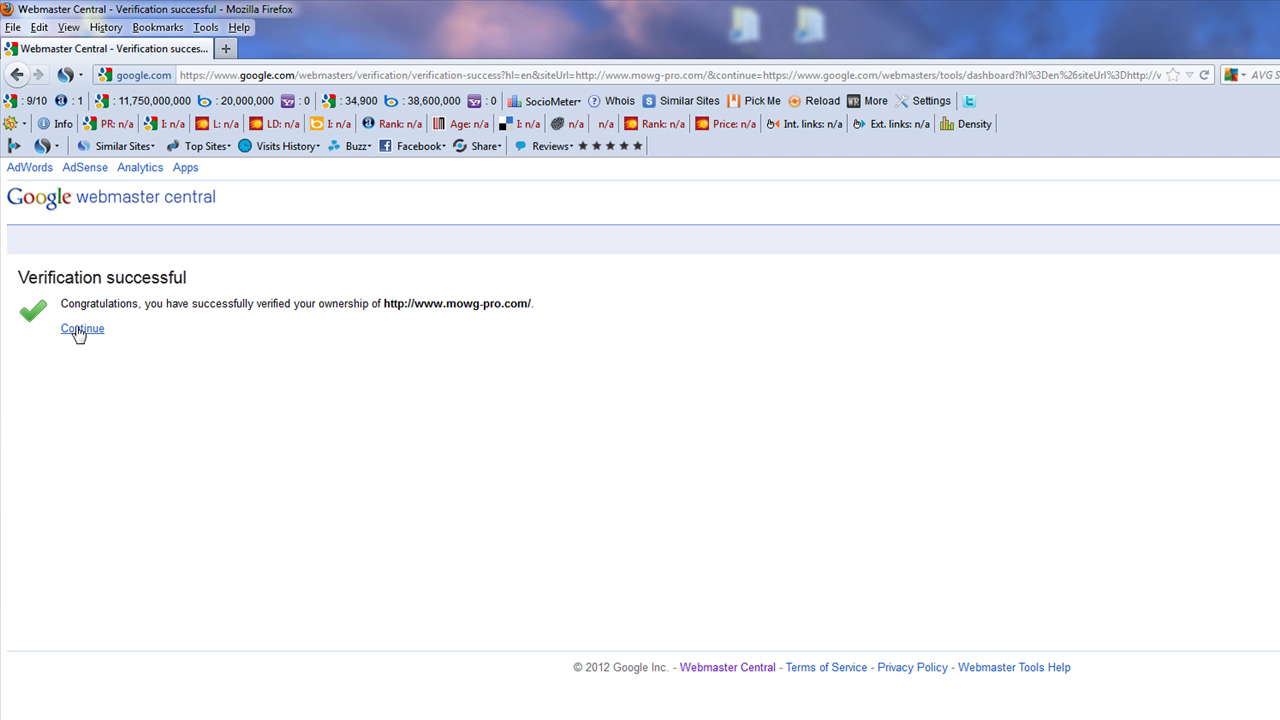
pyautogui.click(82, 328)
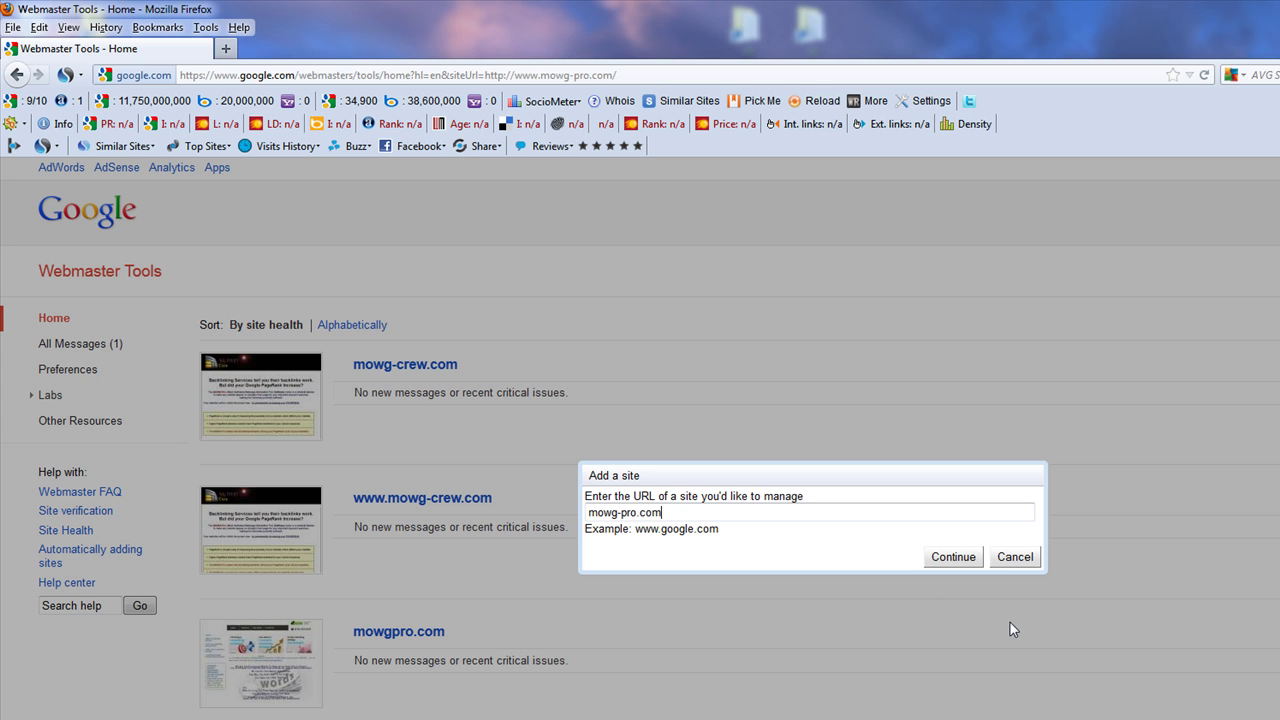
# Add mowg-pro.com without the www prefix as a site, verify its ownership and continue to its dashboard
pyautogui.click(965, 557)
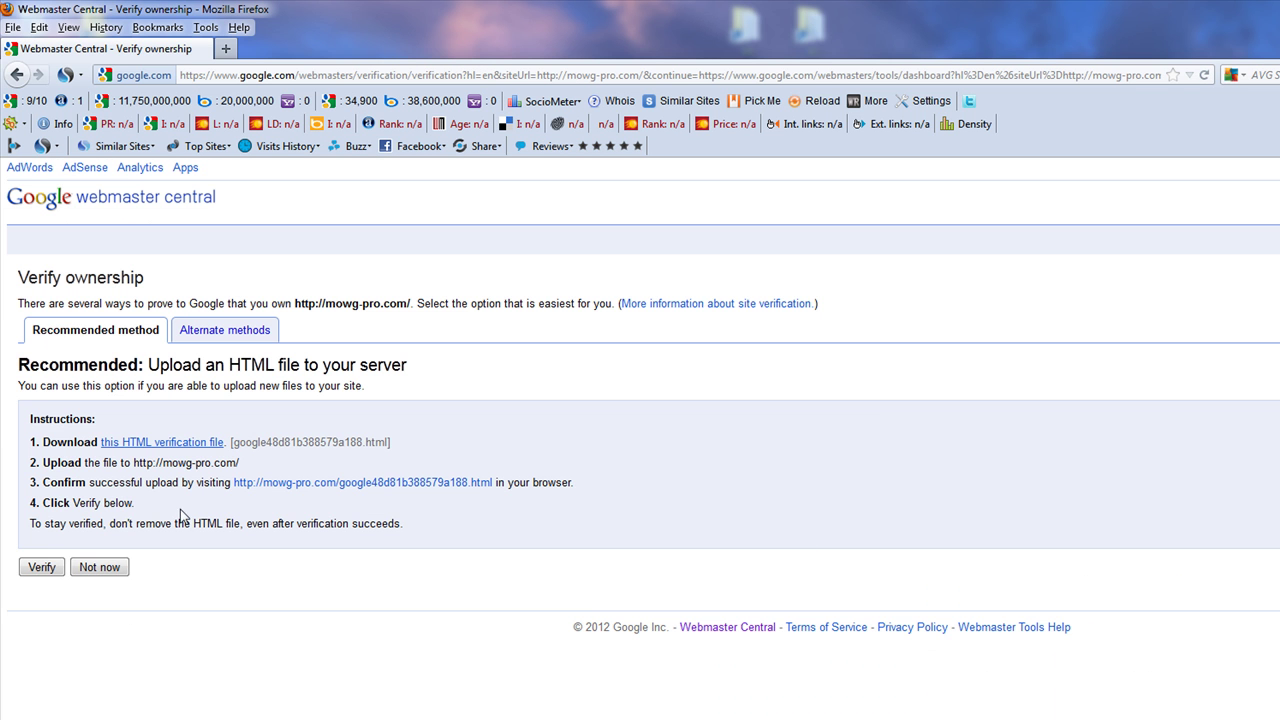
pyautogui.click(40, 566)
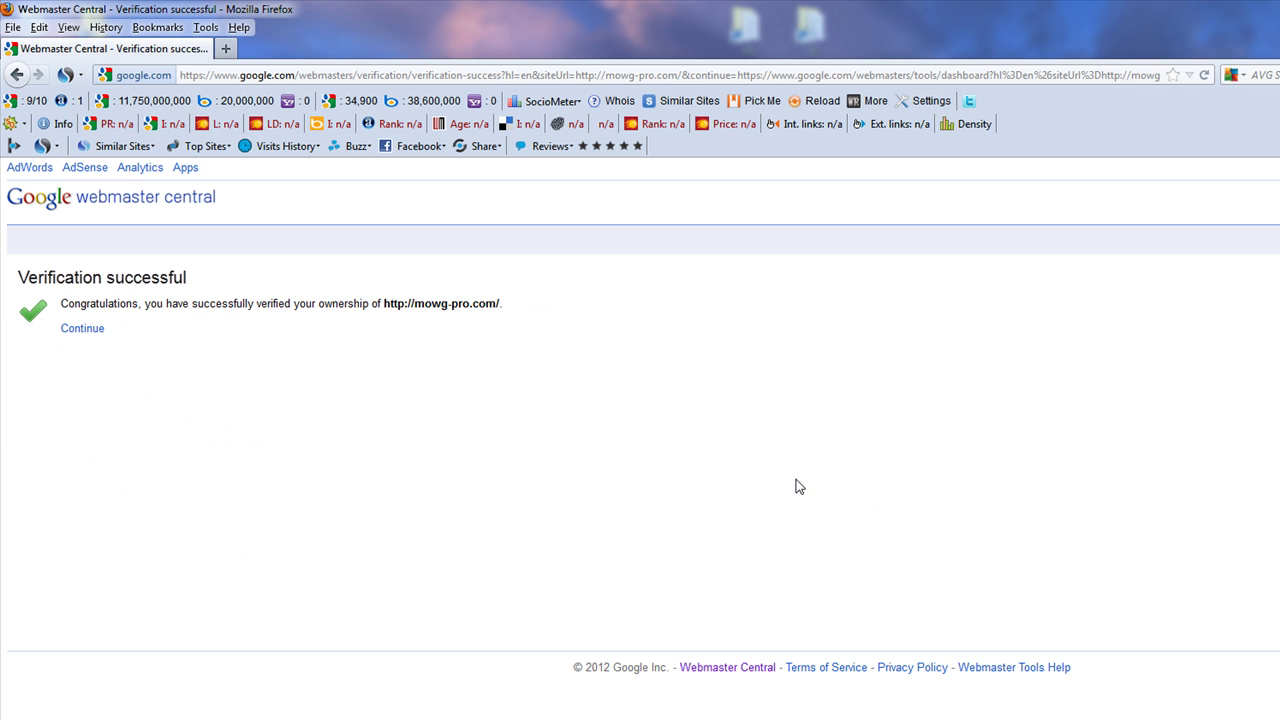
pyautogui.click(82, 330)
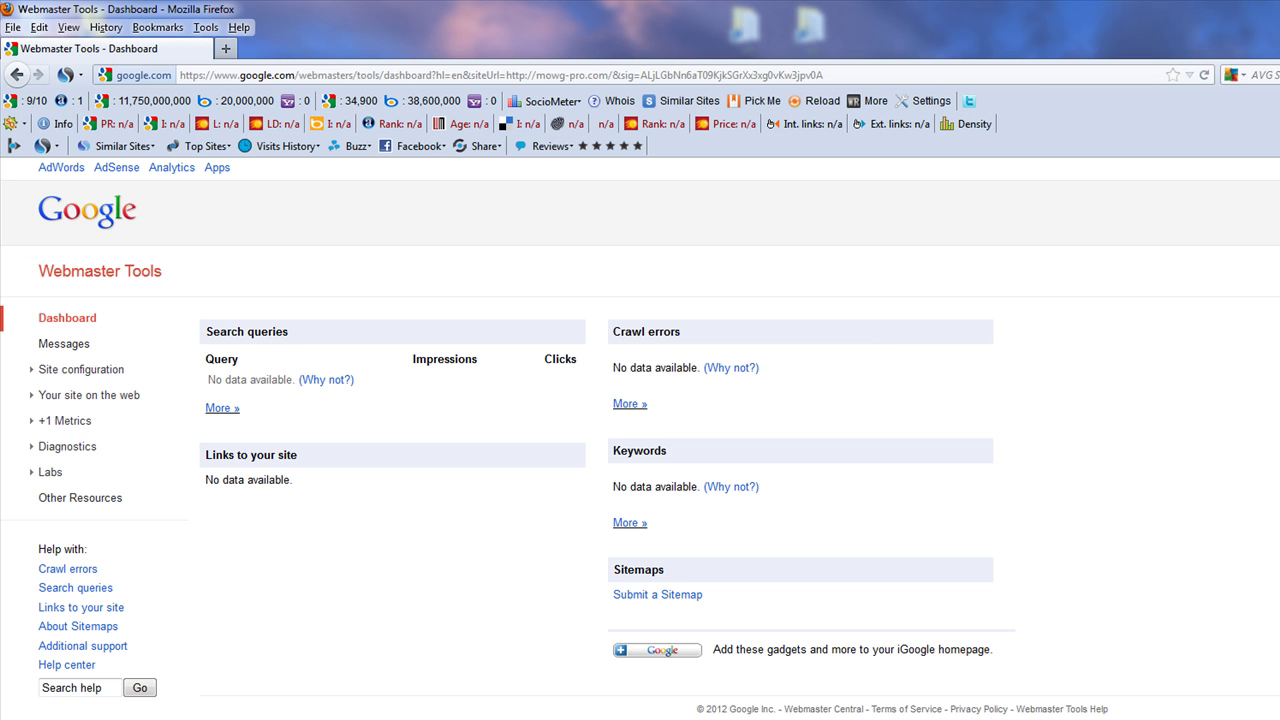
# Return to the site list, enter building-websites-today.com as the URL of a new site and copy that address
pyautogui.click(110, 273)
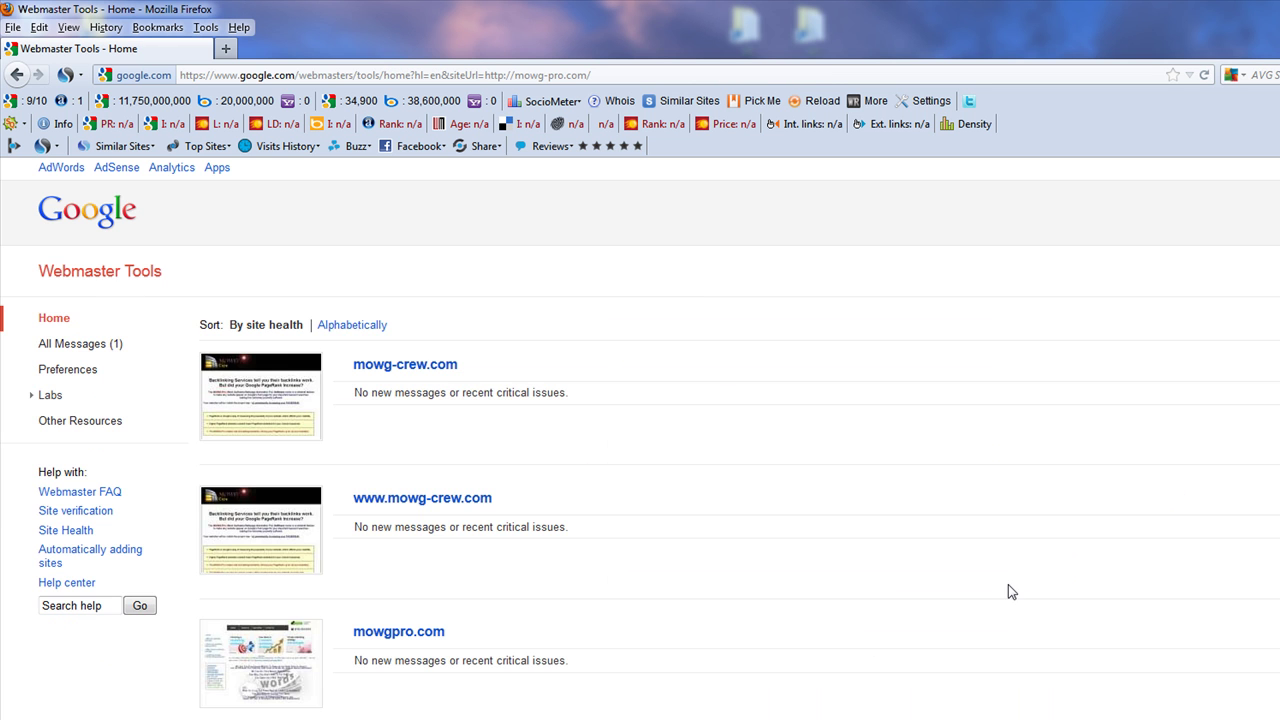
pyautogui.scroll(-5, 1006, 591)
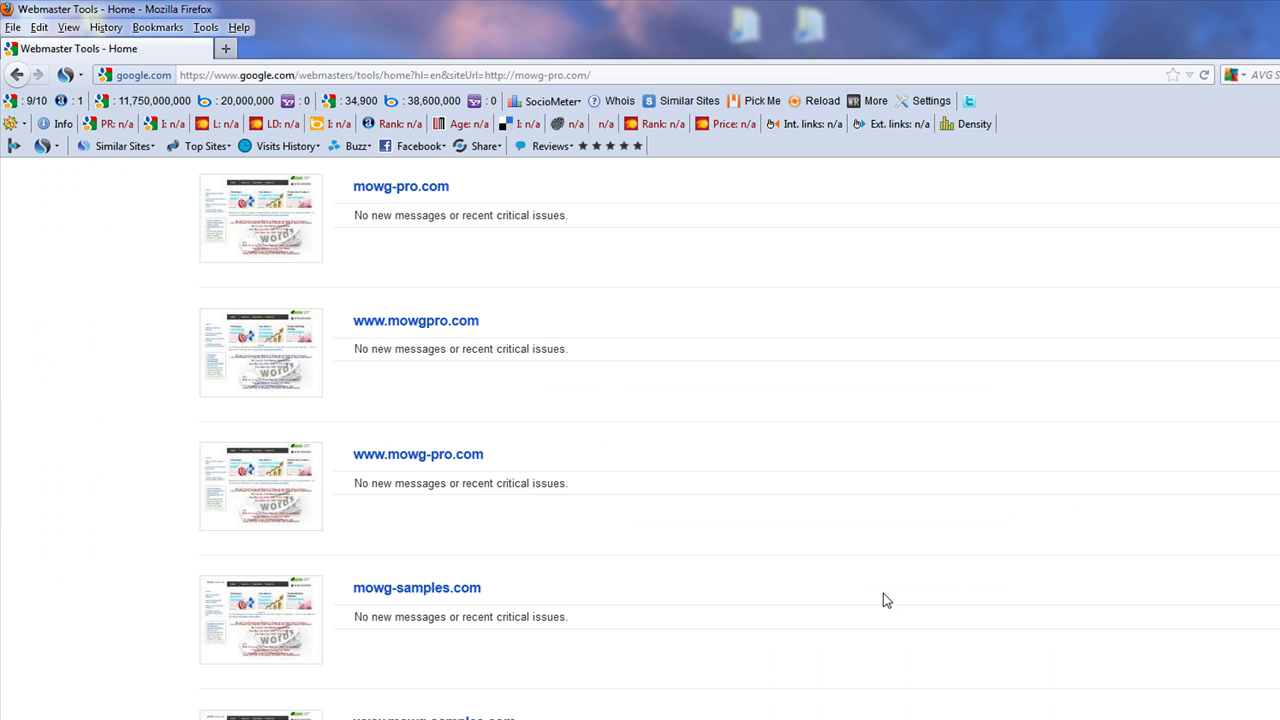
pyautogui.scroll(3, 871, 601)
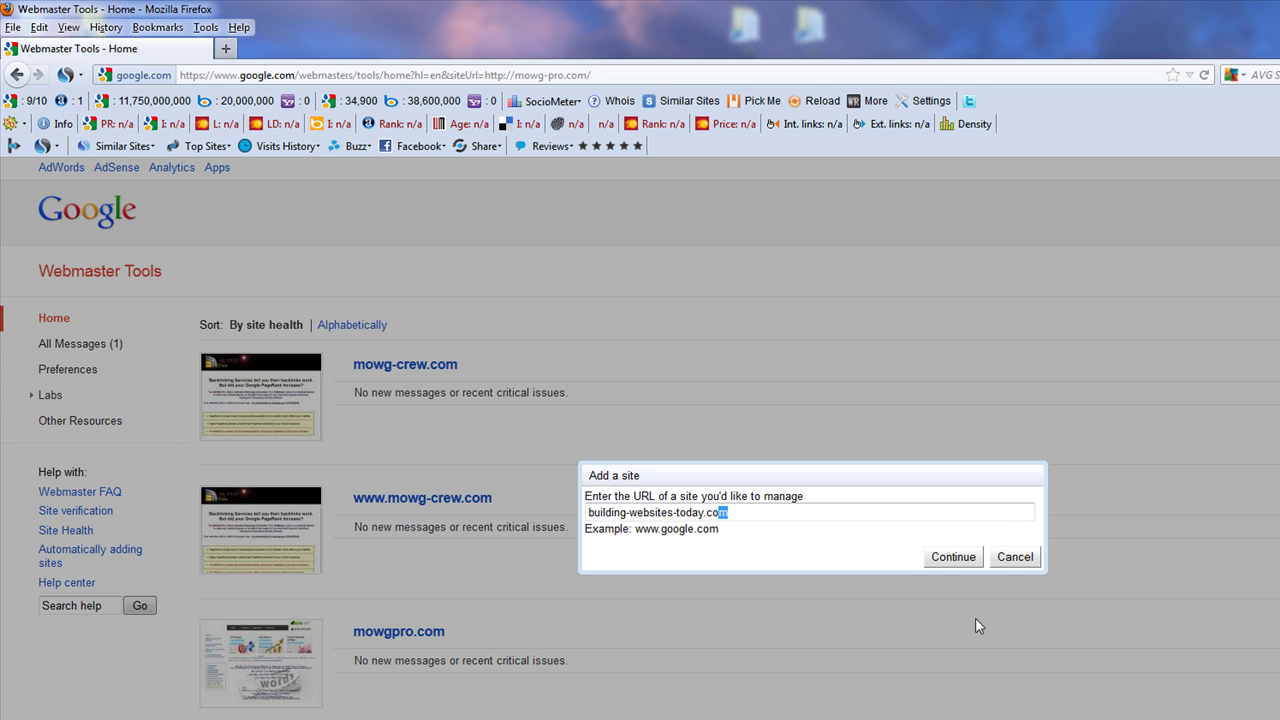
pyautogui.hotkey('shift', 'Left')
pyautogui.hotkey('shift', 'Left')
pyautogui.hotkey('shift', 'Left')
pyautogui.hotkey('shift', 'Left')
pyautogui.hotkey('shift', 'Left')
pyautogui.hotkey('shift', 'Left')
pyautogui.hotkey('shift', 'Left')
pyautogui.hotkey('shift', 'Left')
pyautogui.hotkey('shift', 'Left')
pyautogui.hotkey('shift', 'Left')
pyautogui.hotkey('shift', 'Left')
pyautogui.hotkey('shift', 'Left')
pyautogui.hotkey('shift', 'Left')
pyautogui.hotkey('shift', 'Left')
pyautogui.hotkey('shift', 'Left')
pyautogui.hotkey('shift', 'Left')
pyautogui.hotkey('shift', 'Left')
pyautogui.hotkey('shift', 'Left')
pyautogui.hotkey('shift', 'Left')
pyautogui.hotkey('shift', 'Left')
pyautogui.hotkey('ctrl', 'c')
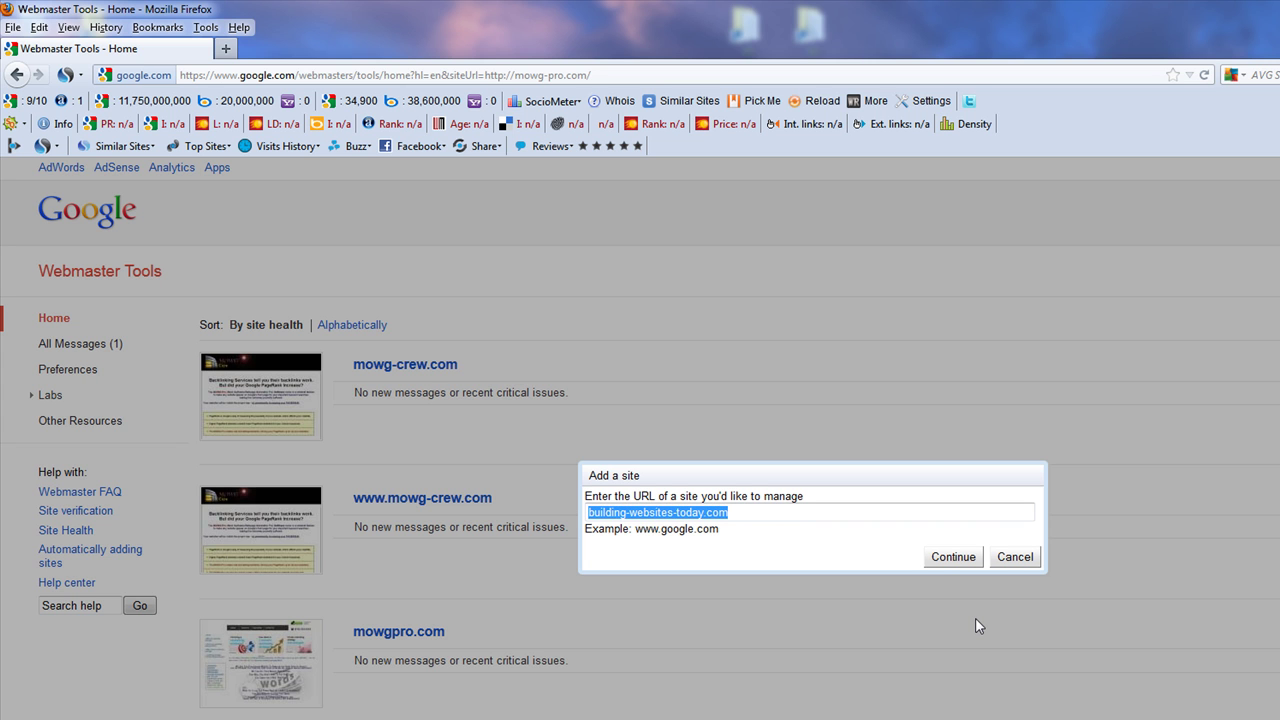
# Submit building-websites-today.com as a new site, verify its ownership and continue to its dashboard
pyautogui.click(760, 516)
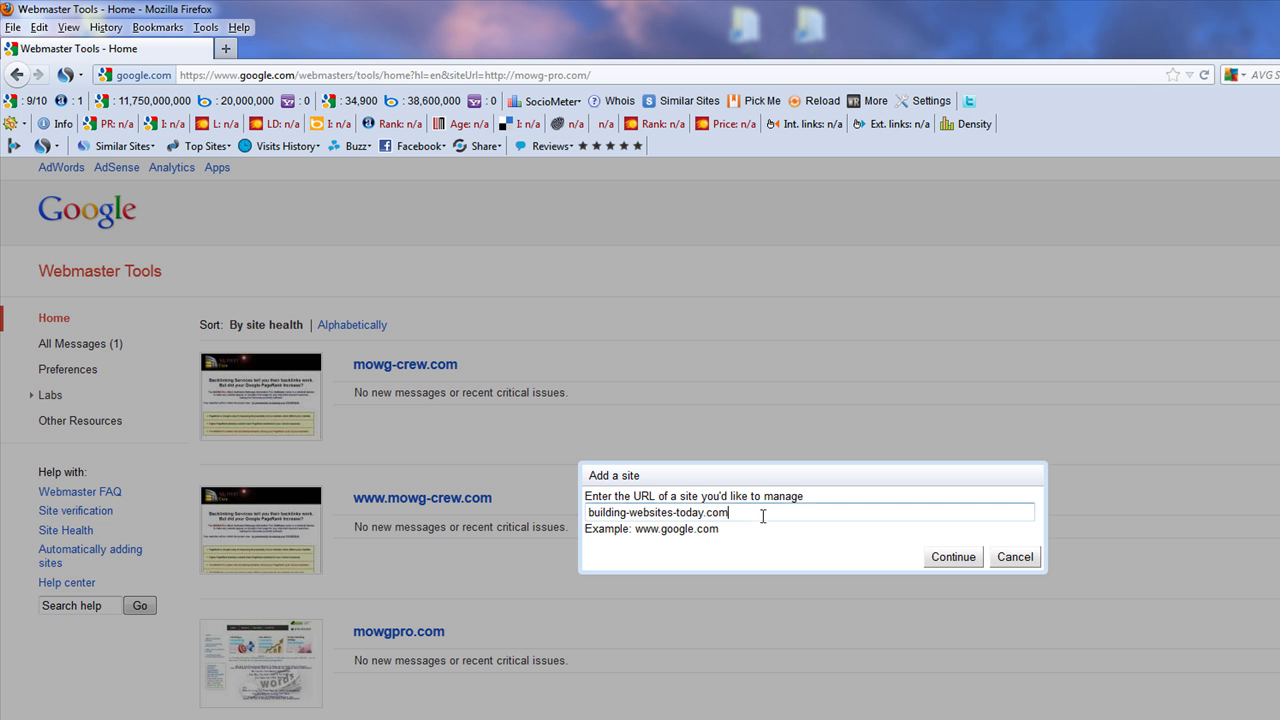
pyautogui.click(939, 560)
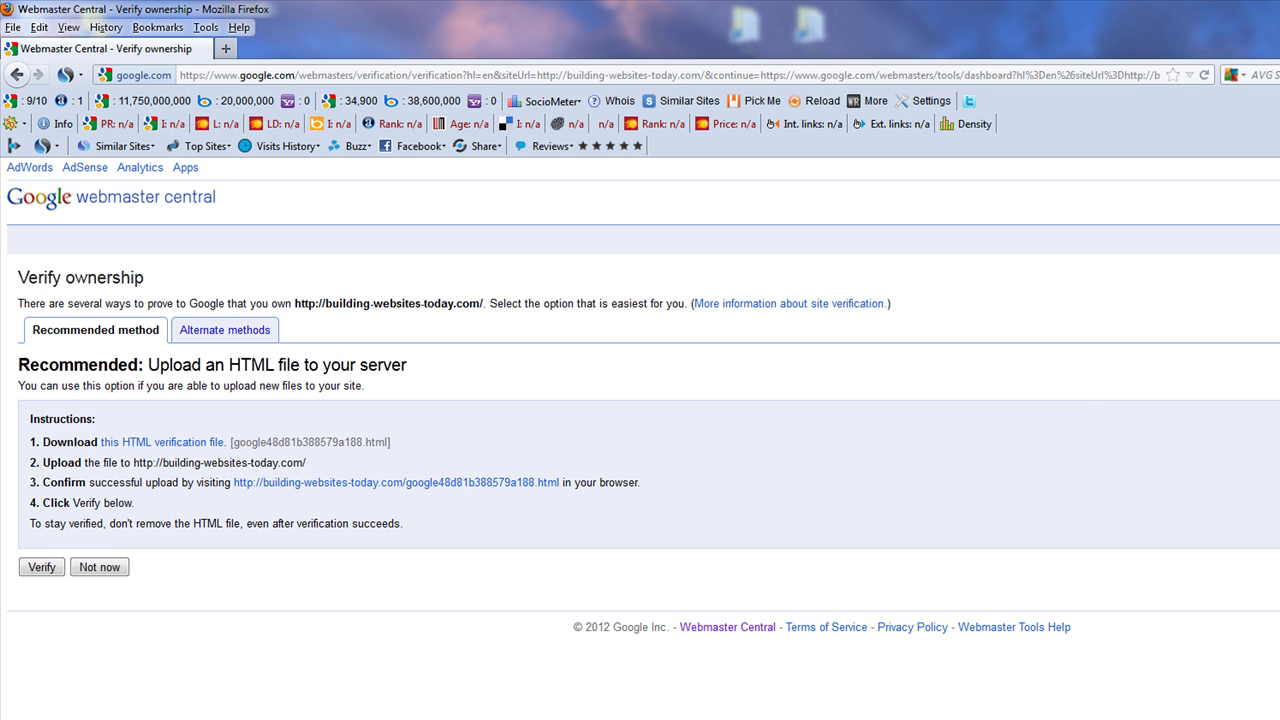
pyautogui.click(42, 570)
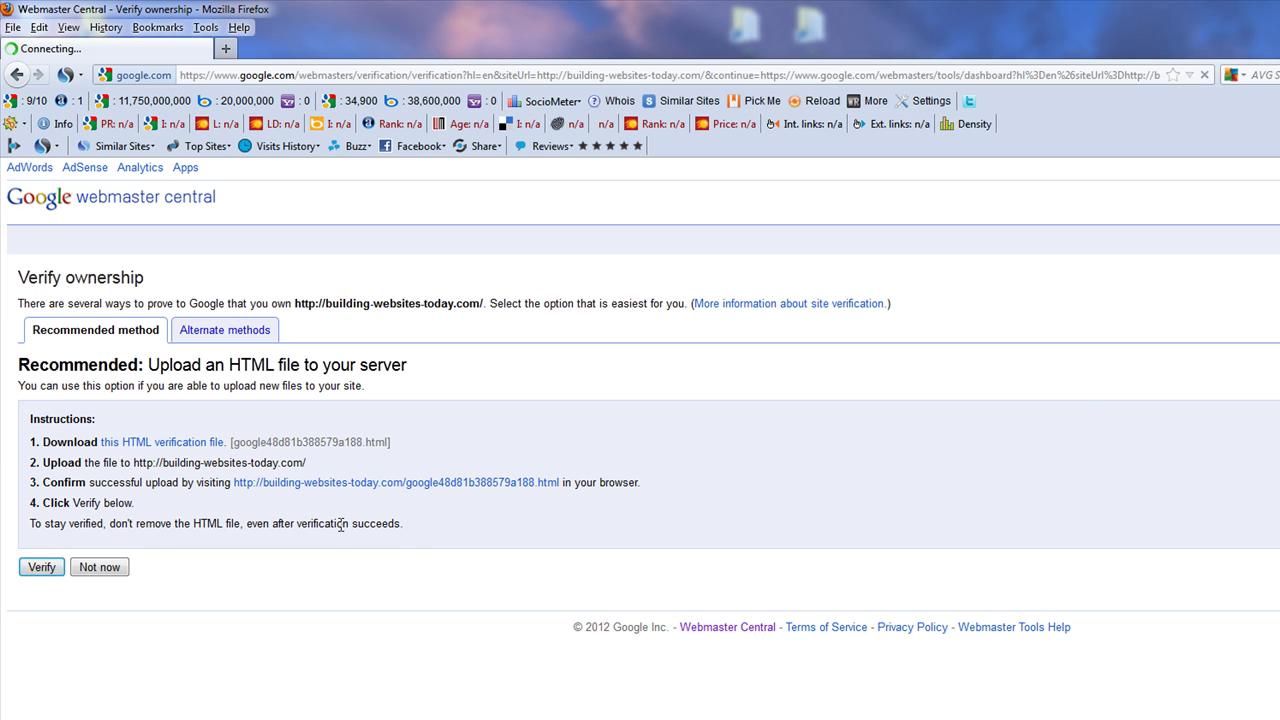
pyautogui.click(80, 330)
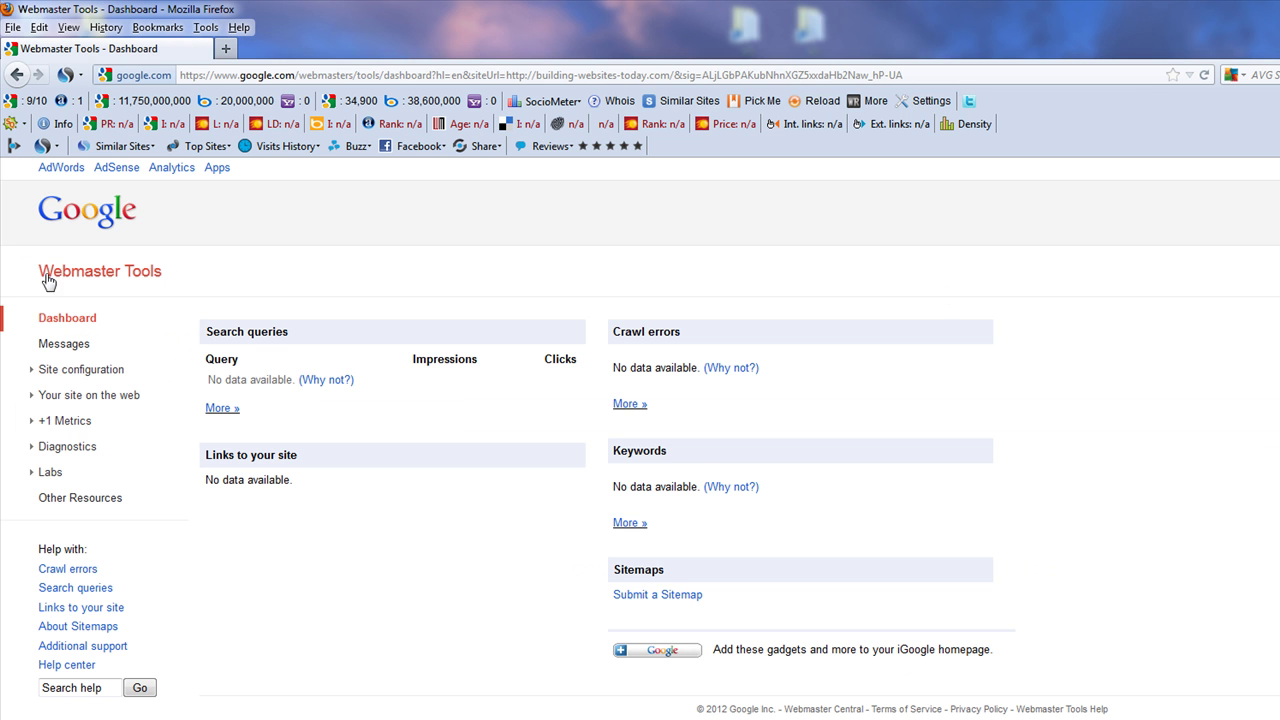
pyautogui.click(92, 273)
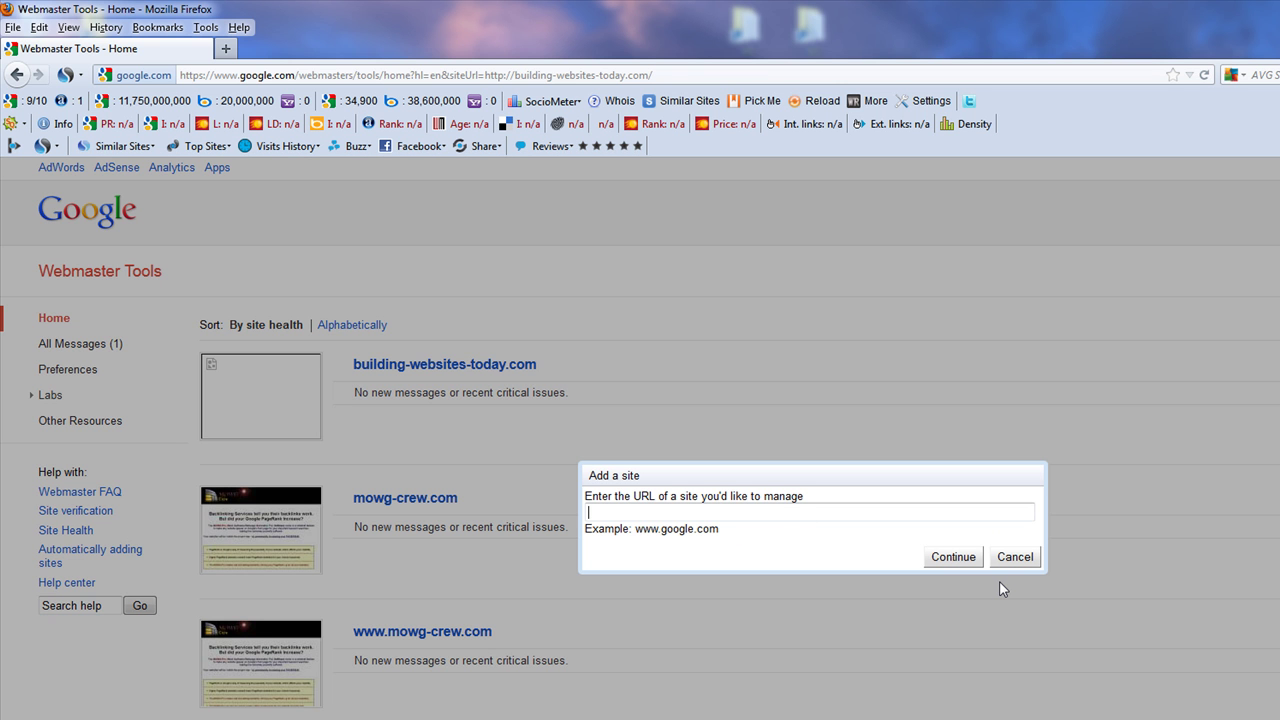
pyautogui.write('q')
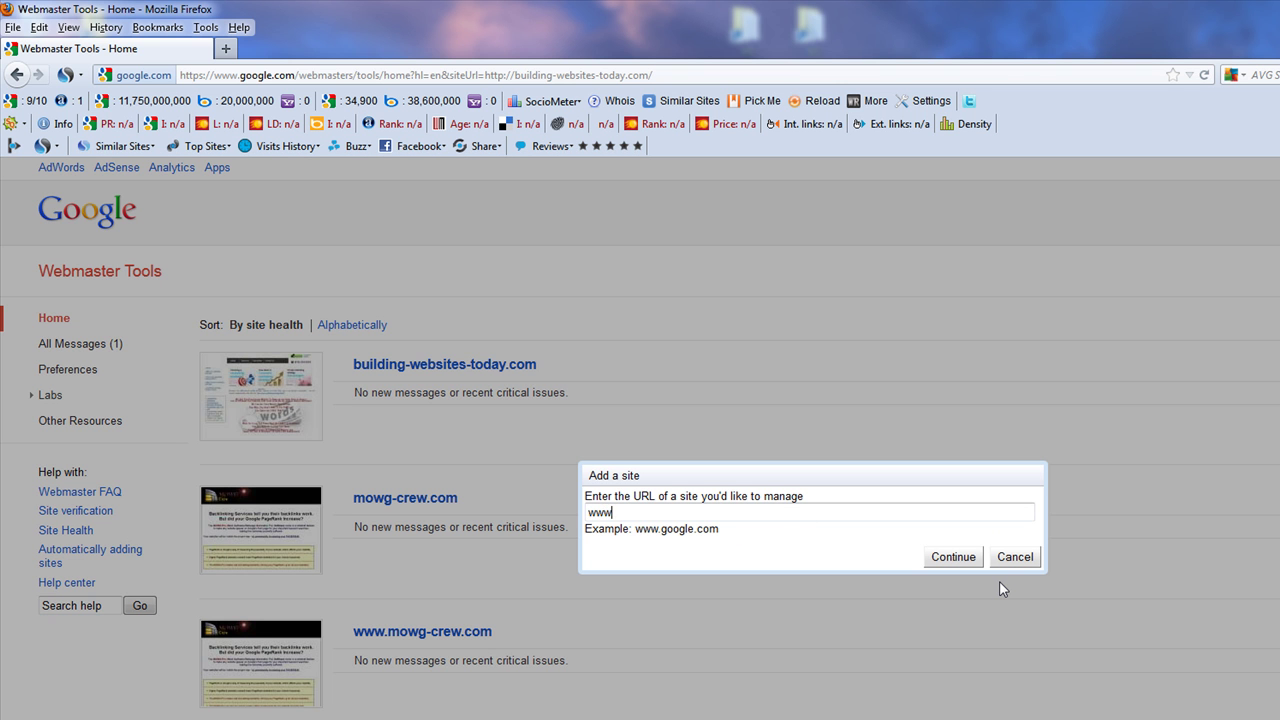
pyautogui.write('ww.')
pyautogui.hotkey('ctrl', 'v')
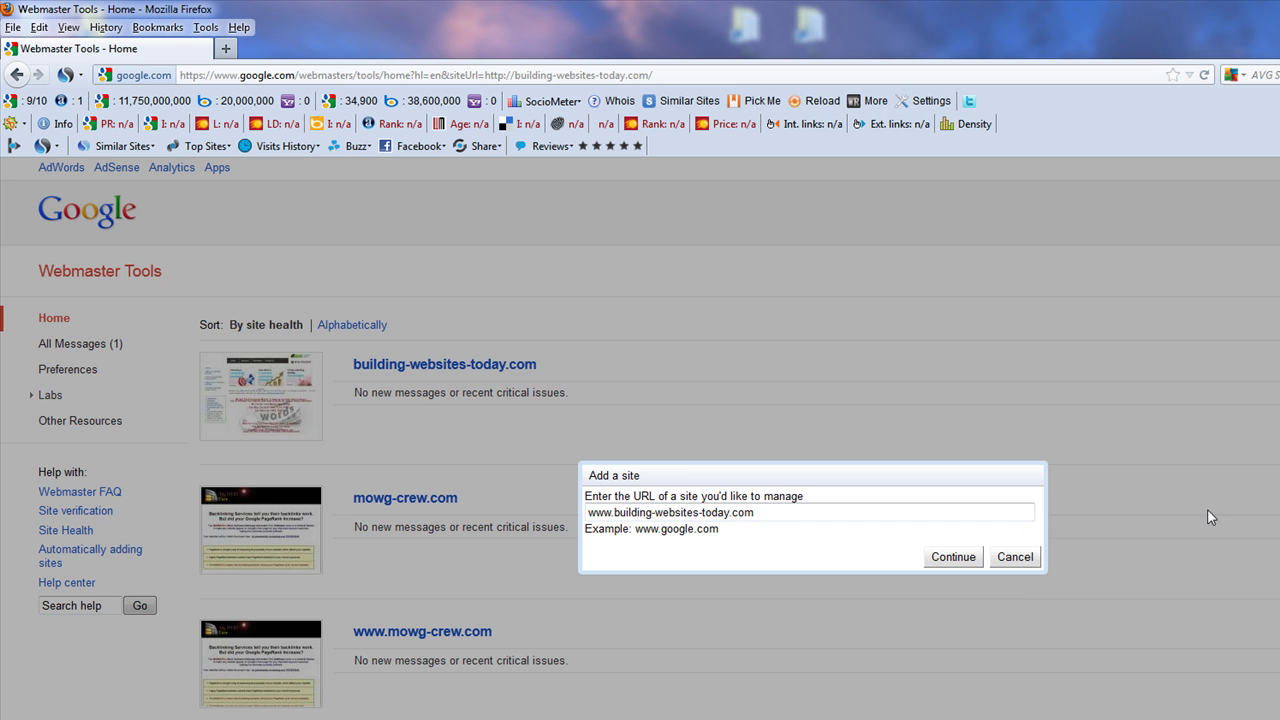
pyautogui.click(953, 558)
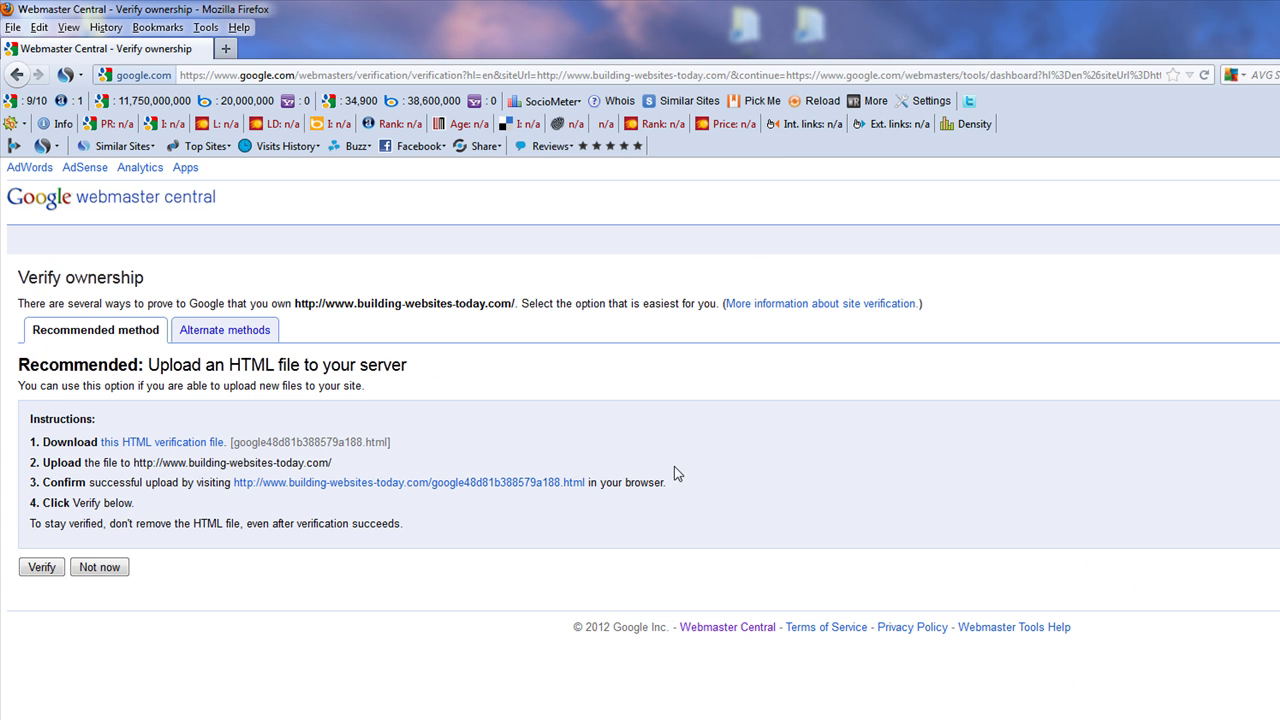
pyautogui.click(41, 567)
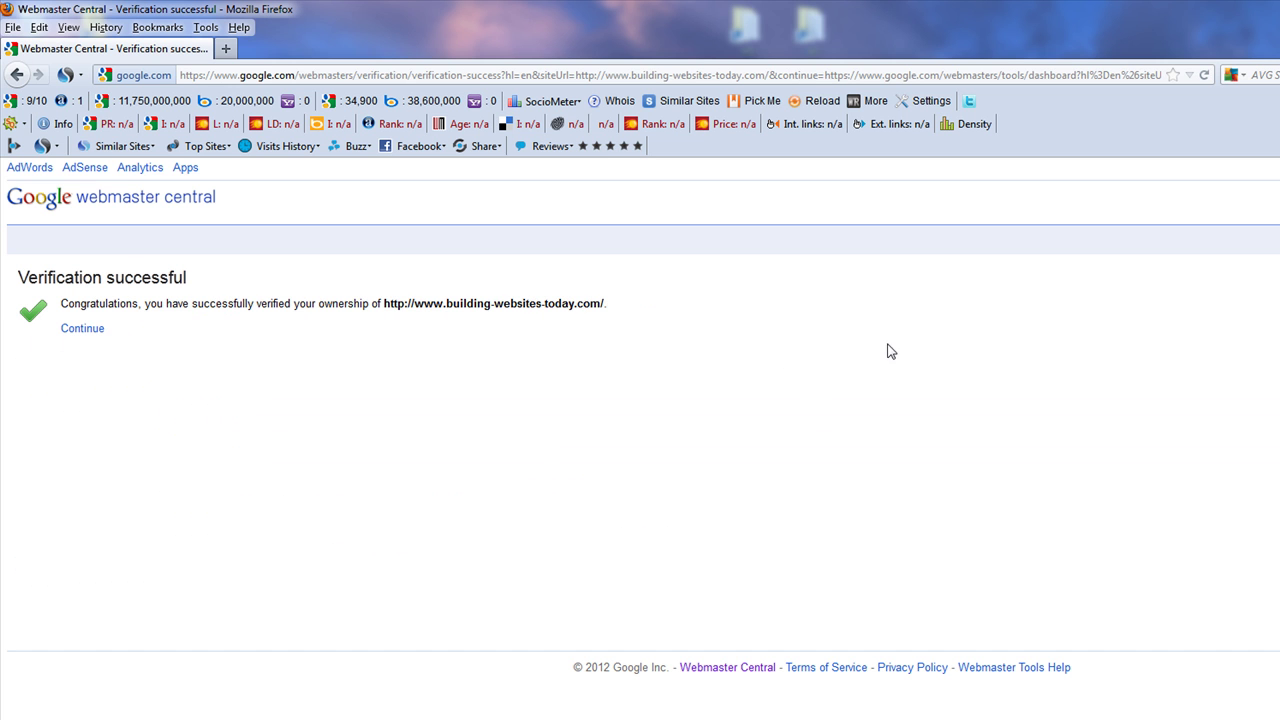
pyautogui.click(90, 328)
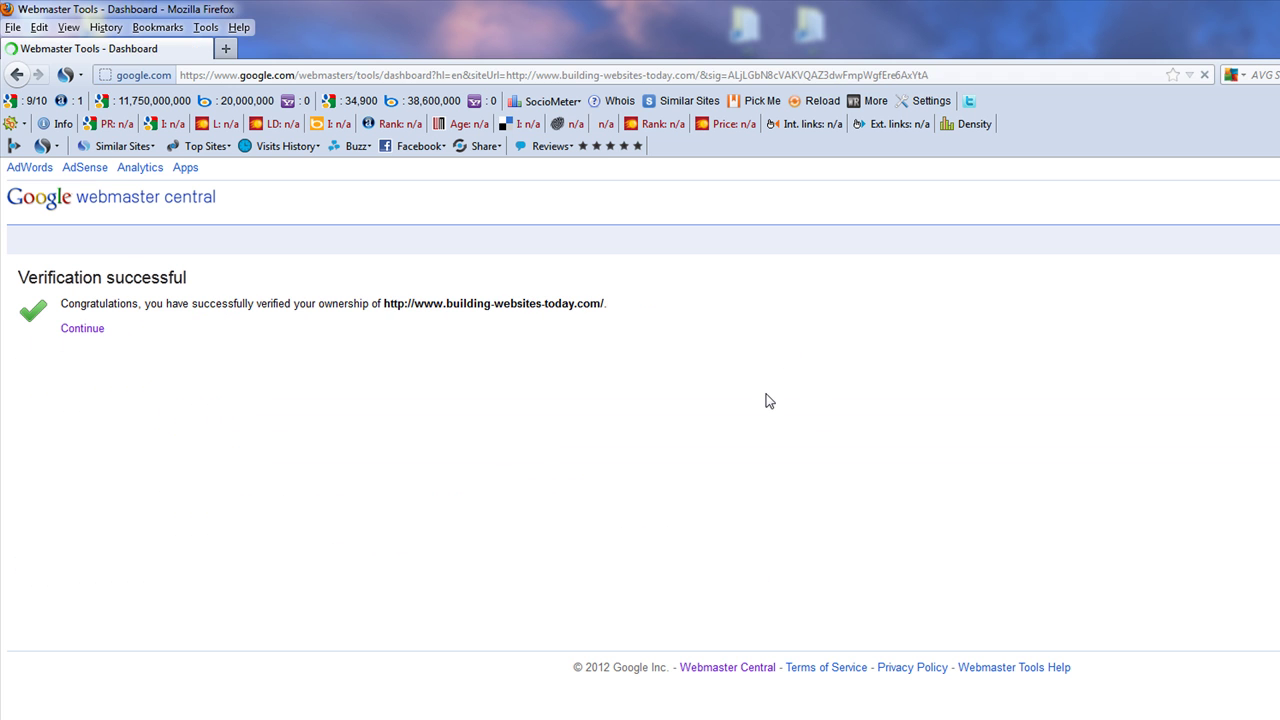
# Return to the site list, enter building-websites-now.com as the URL of a new site and copy that address
pyautogui.click(104, 271)
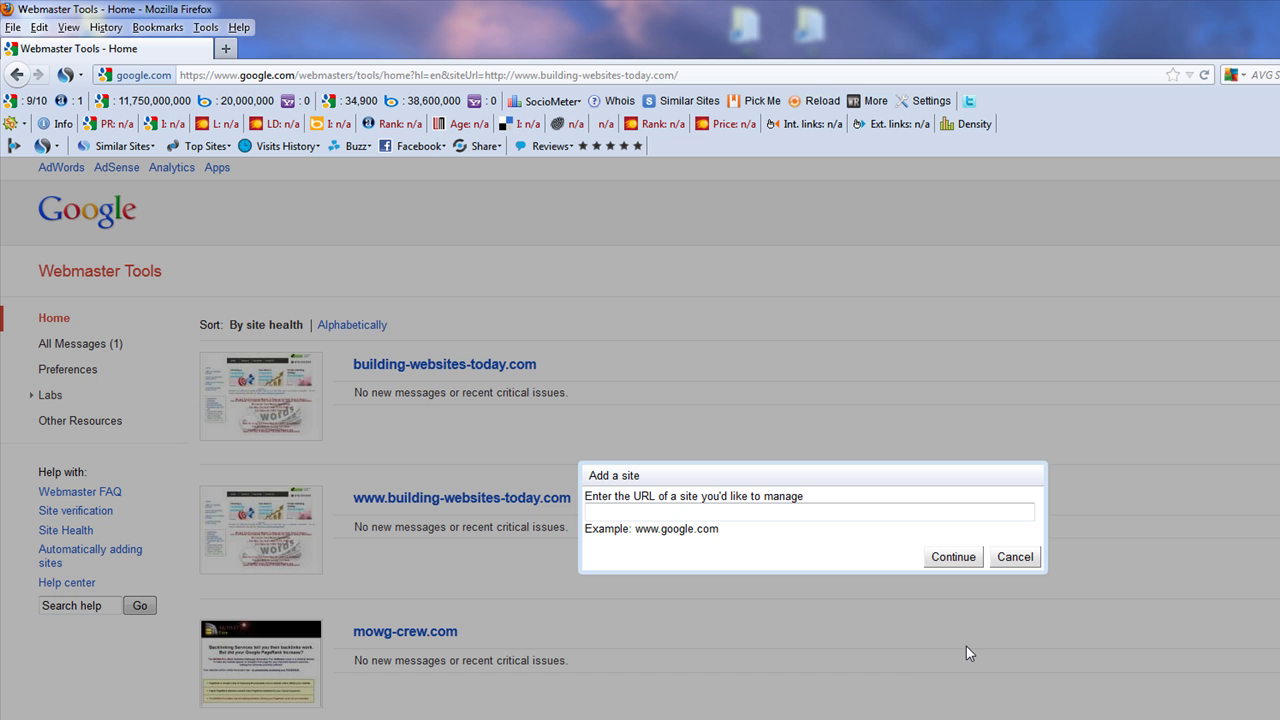
pyautogui.write('building-websites-today.com')
pyautogui.press('BackSpace')
pyautogui.press('BackSpace')
pyautogui.press('BackSpace')
pyautogui.press('BackSpace')
pyautogui.write('now')
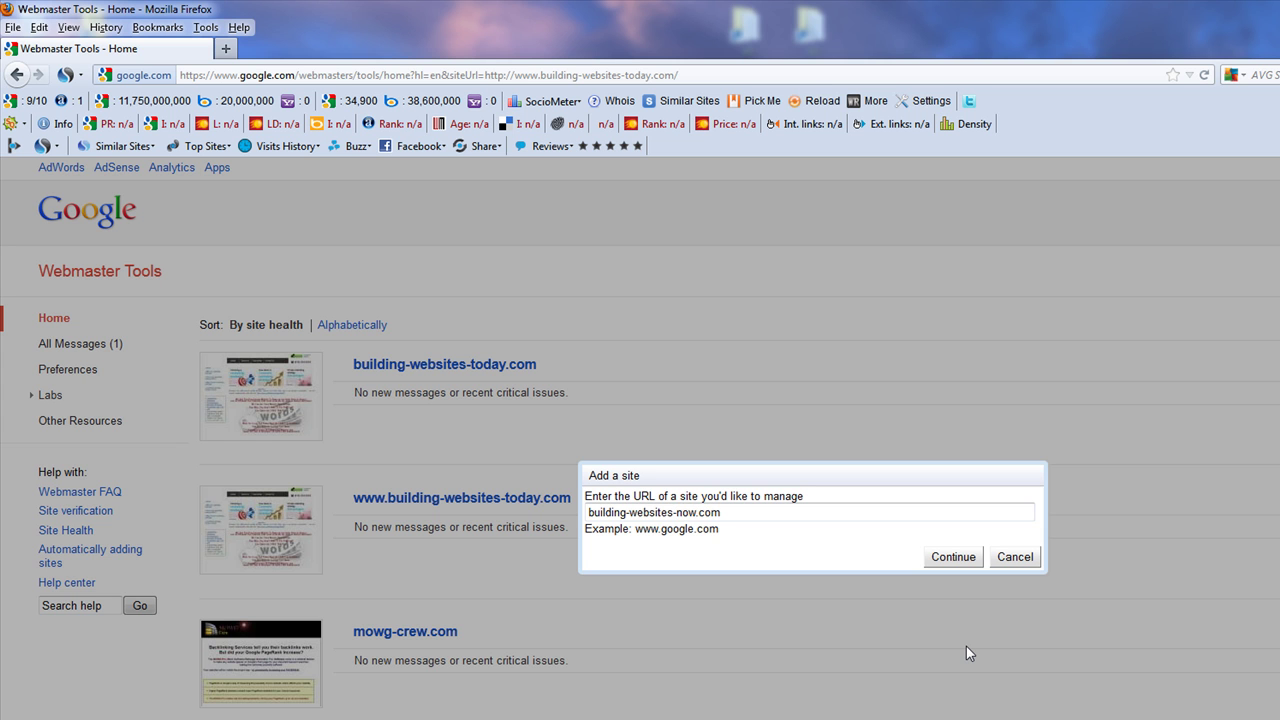
pyautogui.hotkey('ctrl', 'a')
pyautogui.hotkey('ctrl', 'c')
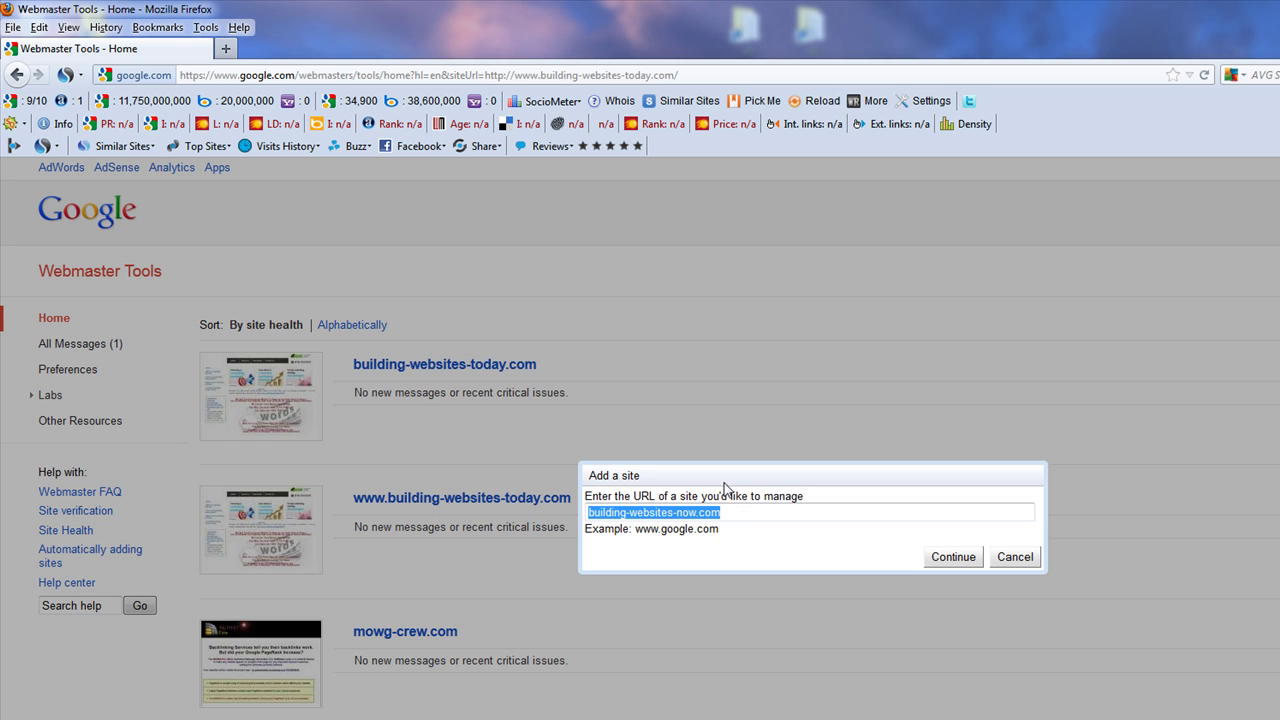
# Submit building-websites-now.com as a new site, verify its ownership and continue to its dashboard
pyautogui.click(768, 518)
pyautogui.click(927, 561)
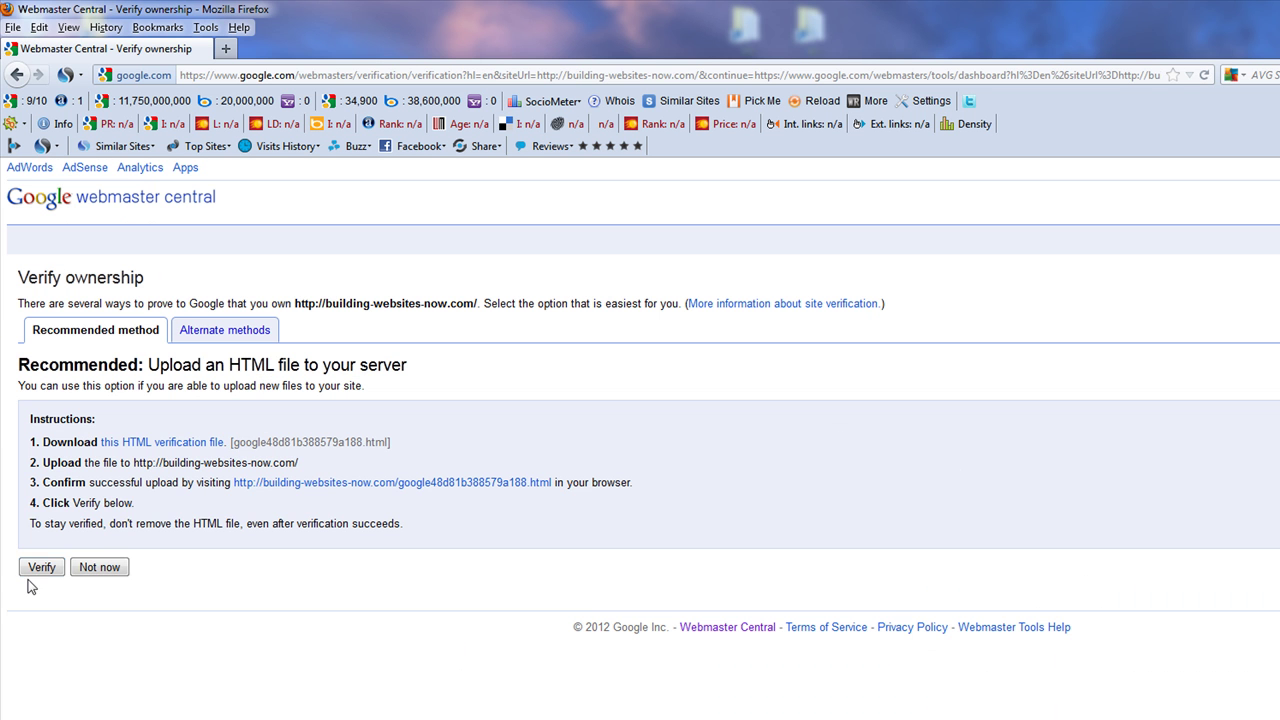
pyautogui.click(33, 574)
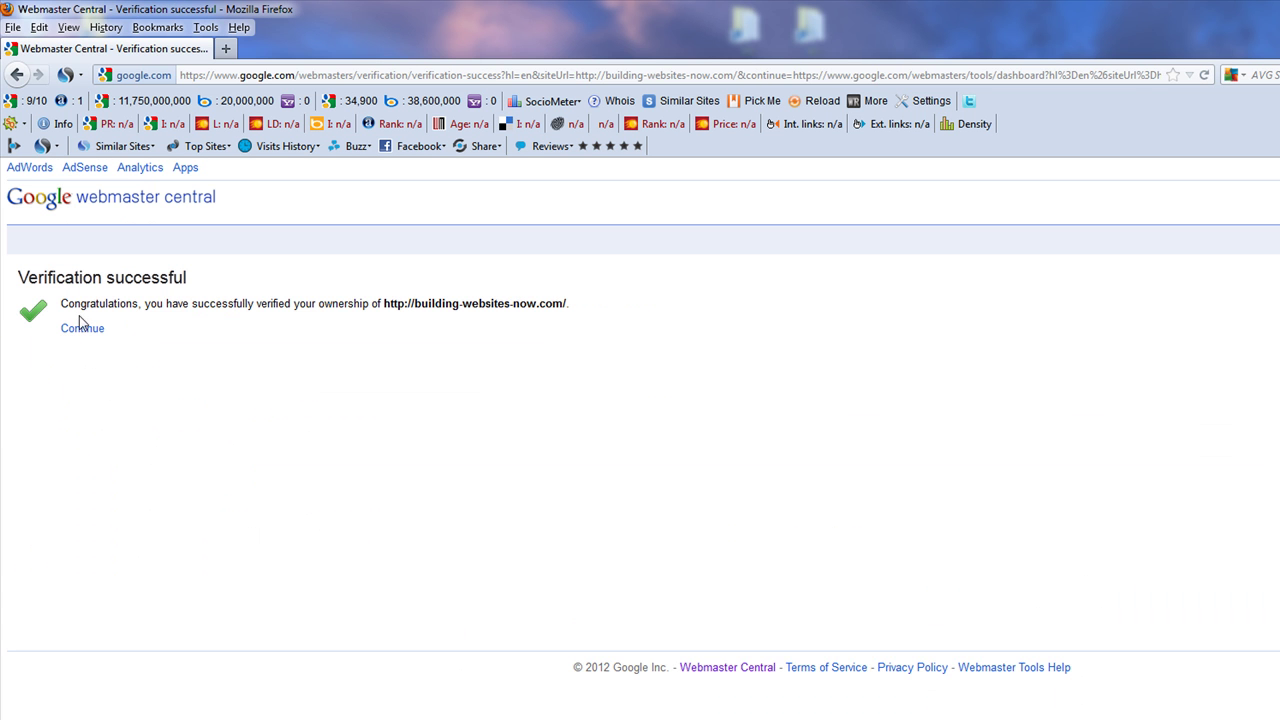
pyautogui.click(69, 329)
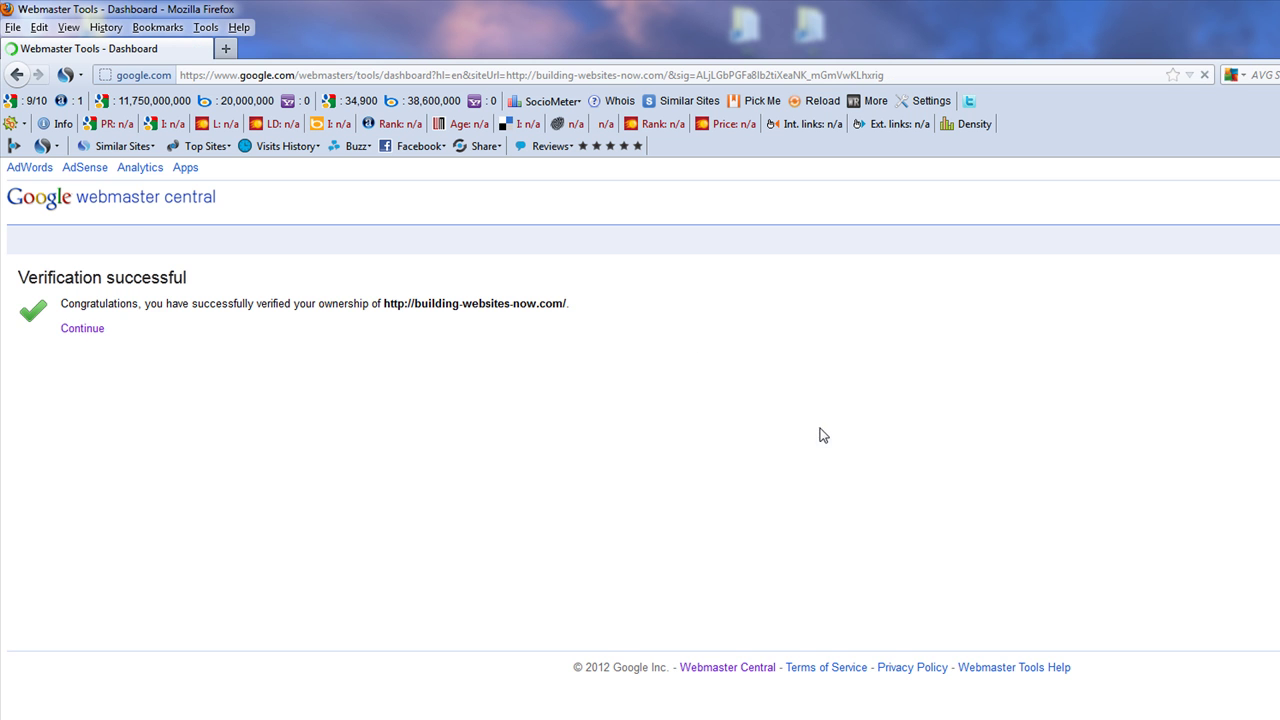
pyautogui.click(90, 272)
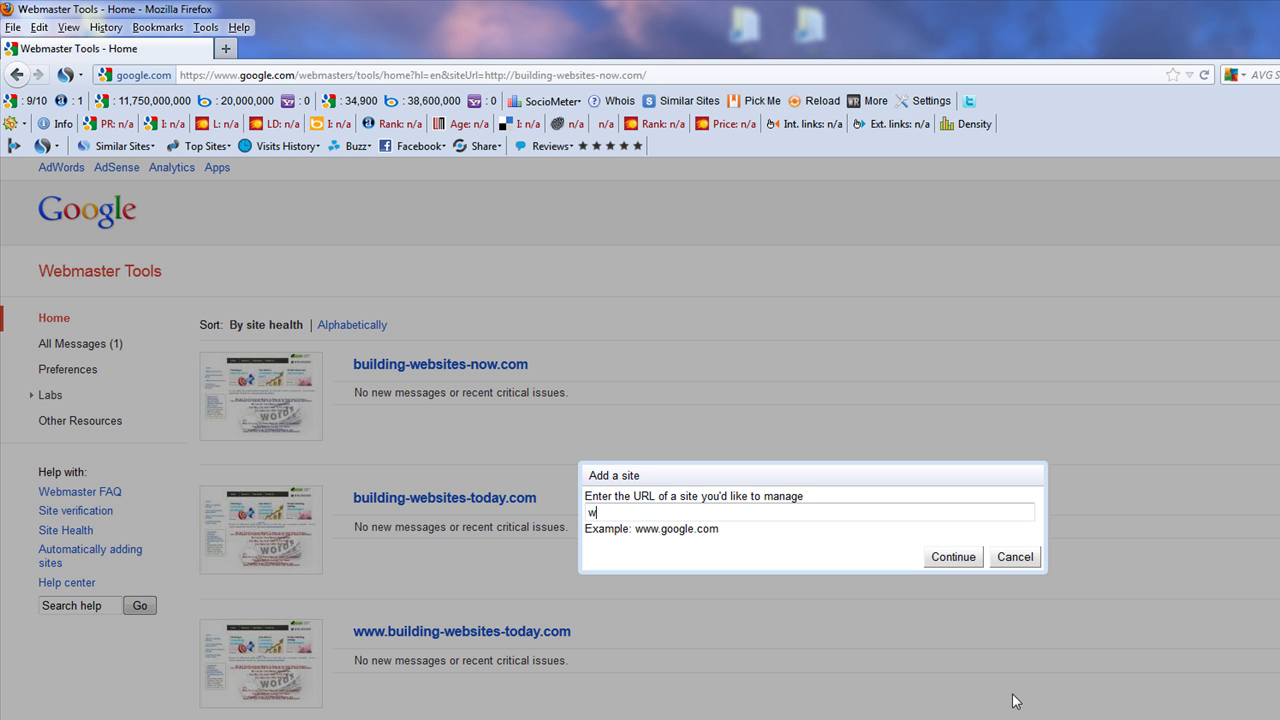
pyautogui.hotkey('ctrl', 'v')
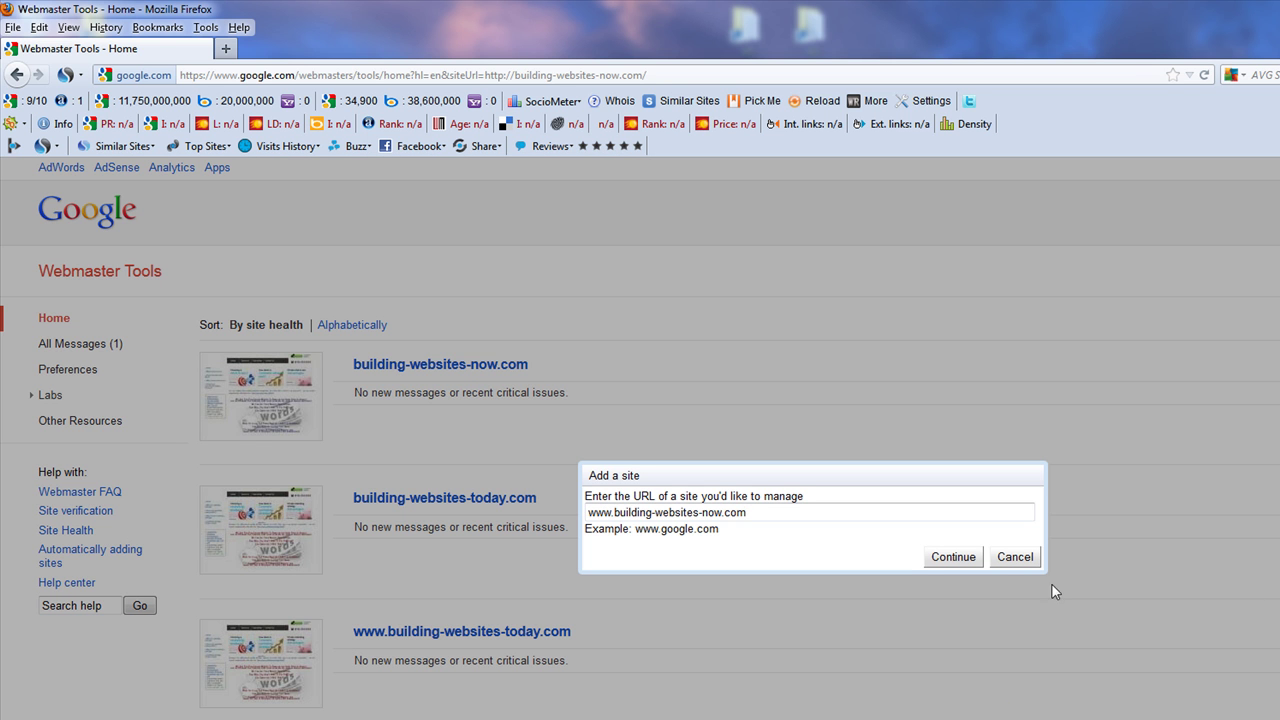
pyautogui.click(953, 557)
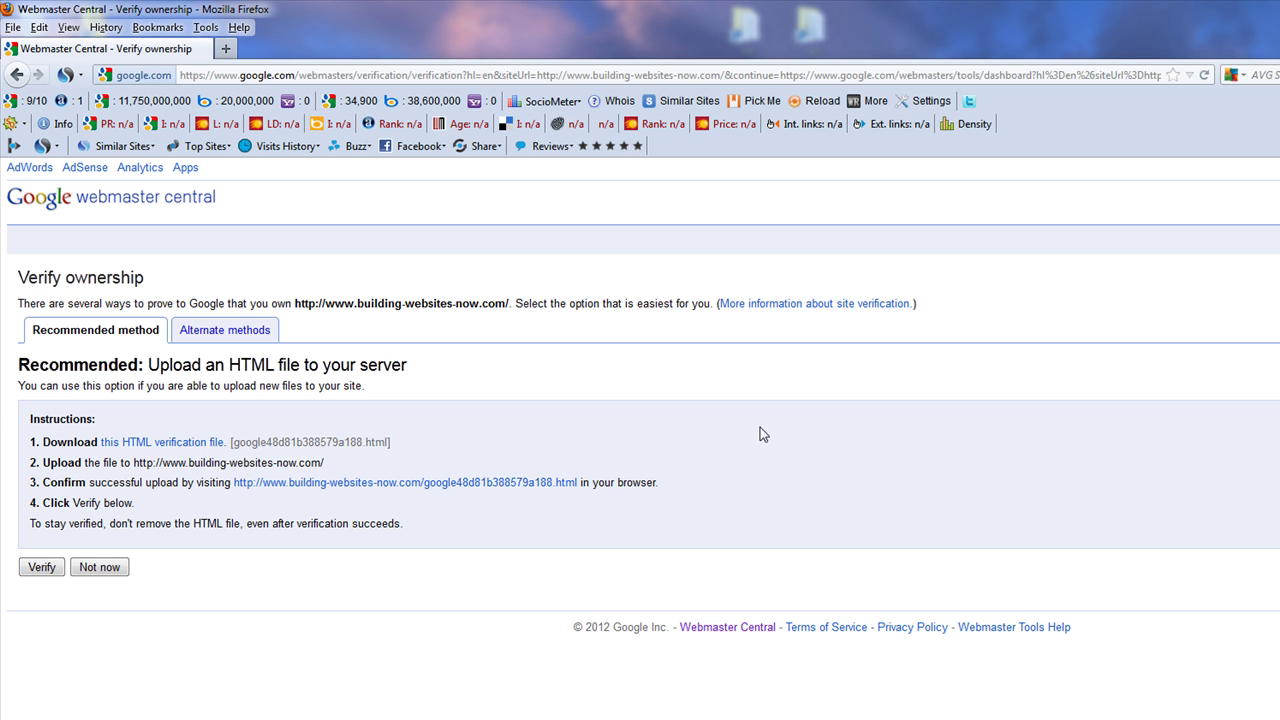
pyautogui.click(42, 567)
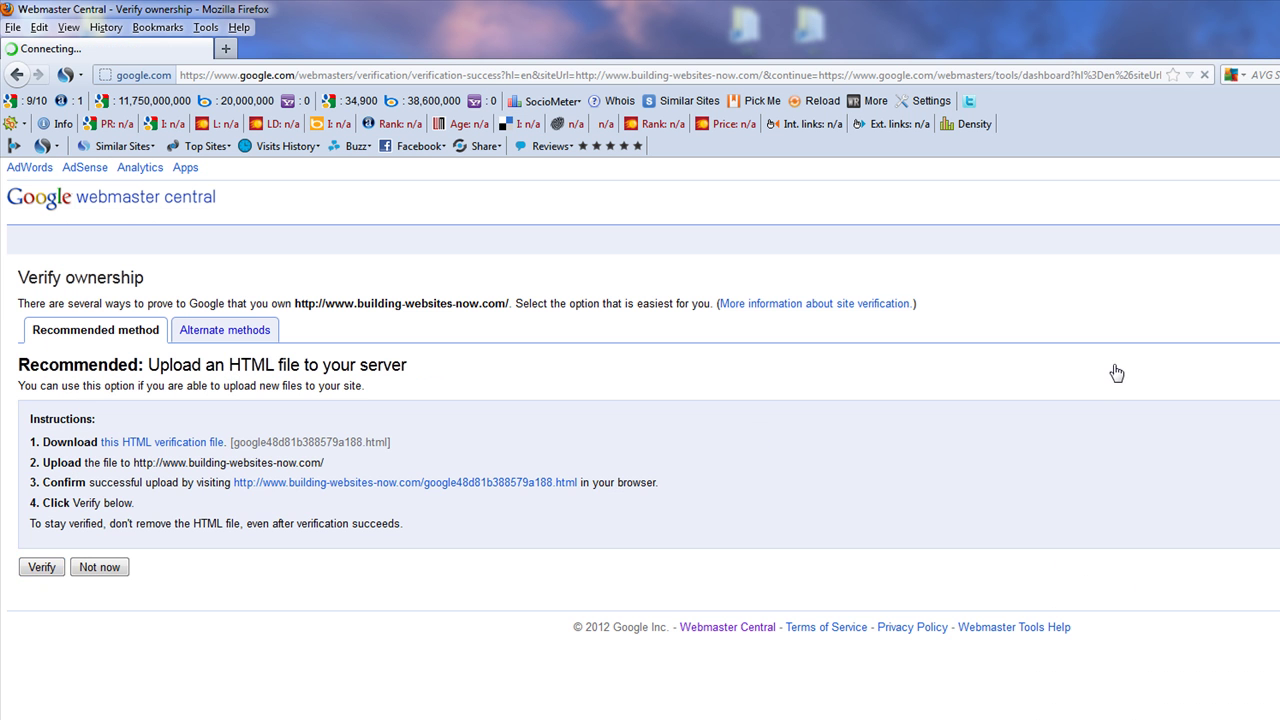
pyautogui.click(80, 329)
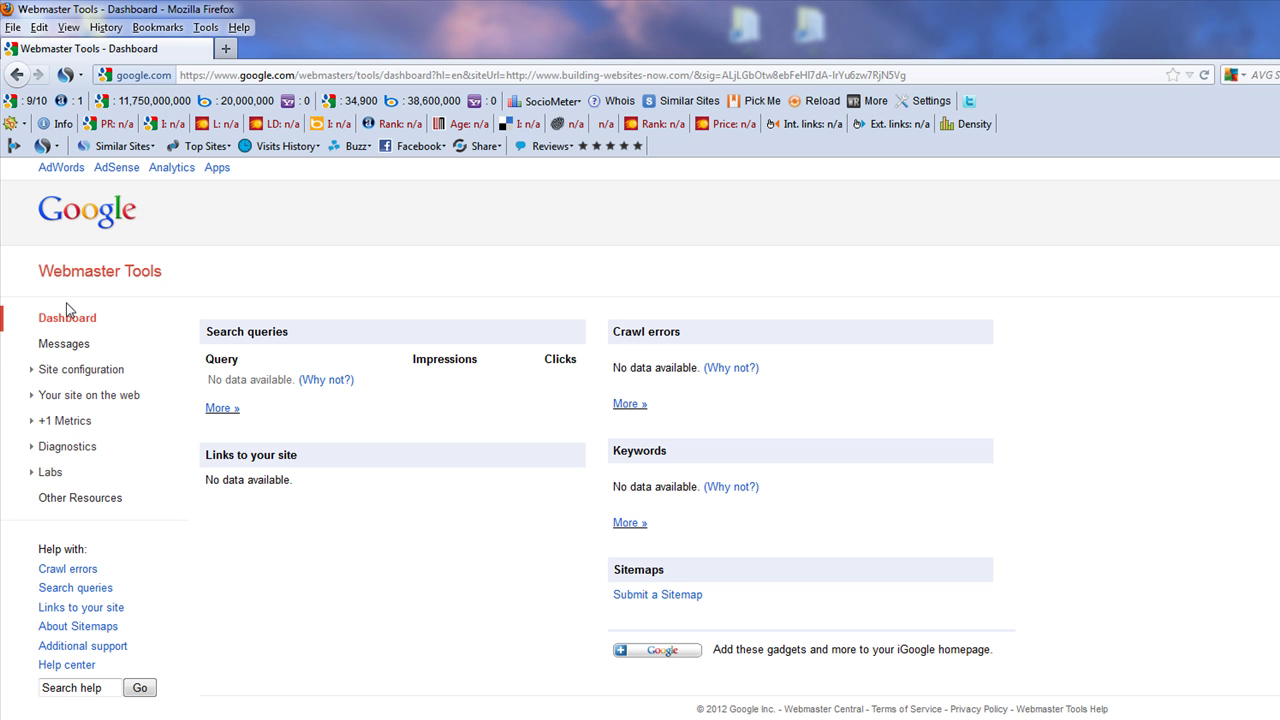
pyautogui.click(127, 285)
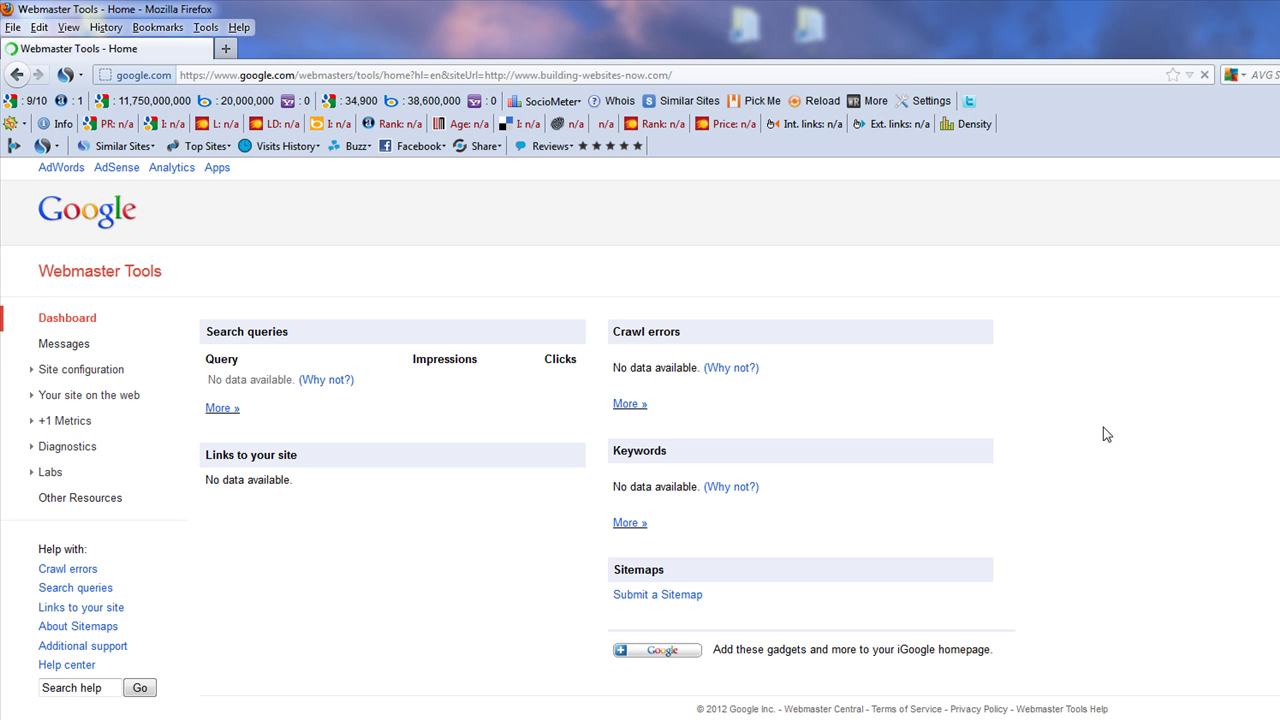
pyautogui.scroll(-3, 906, 507)
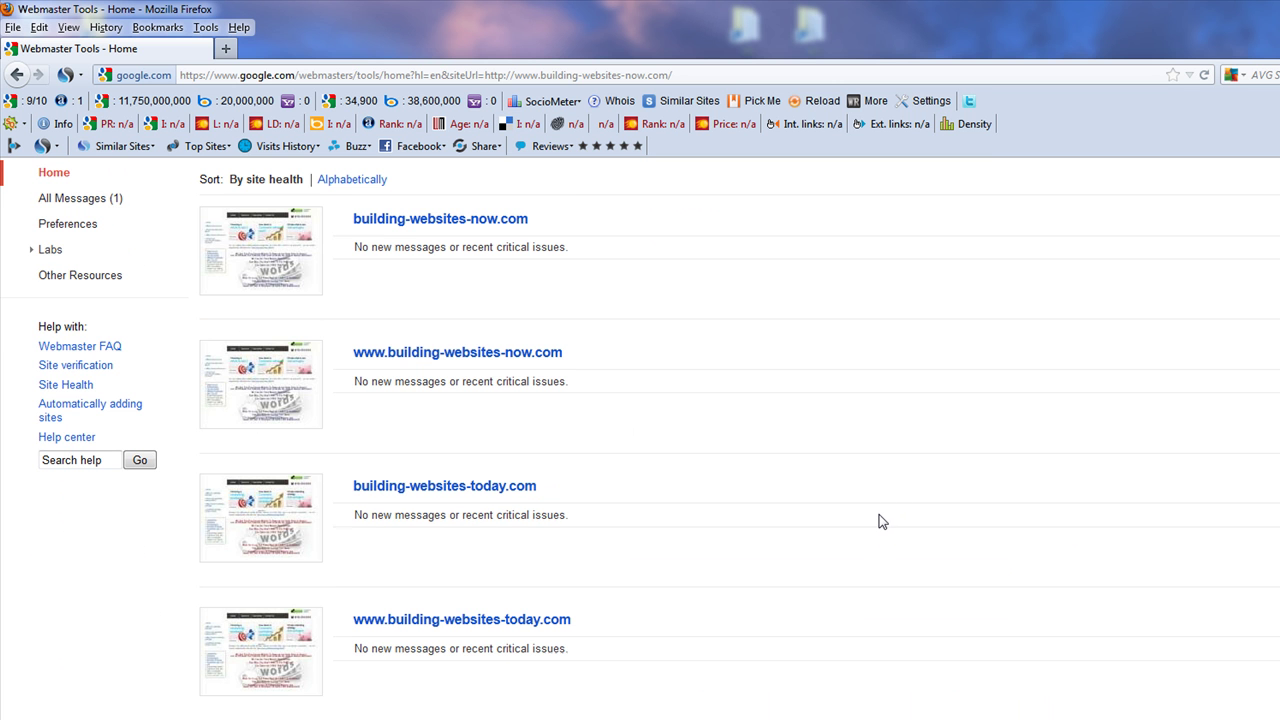
pyautogui.scroll(-20, 880, 520)
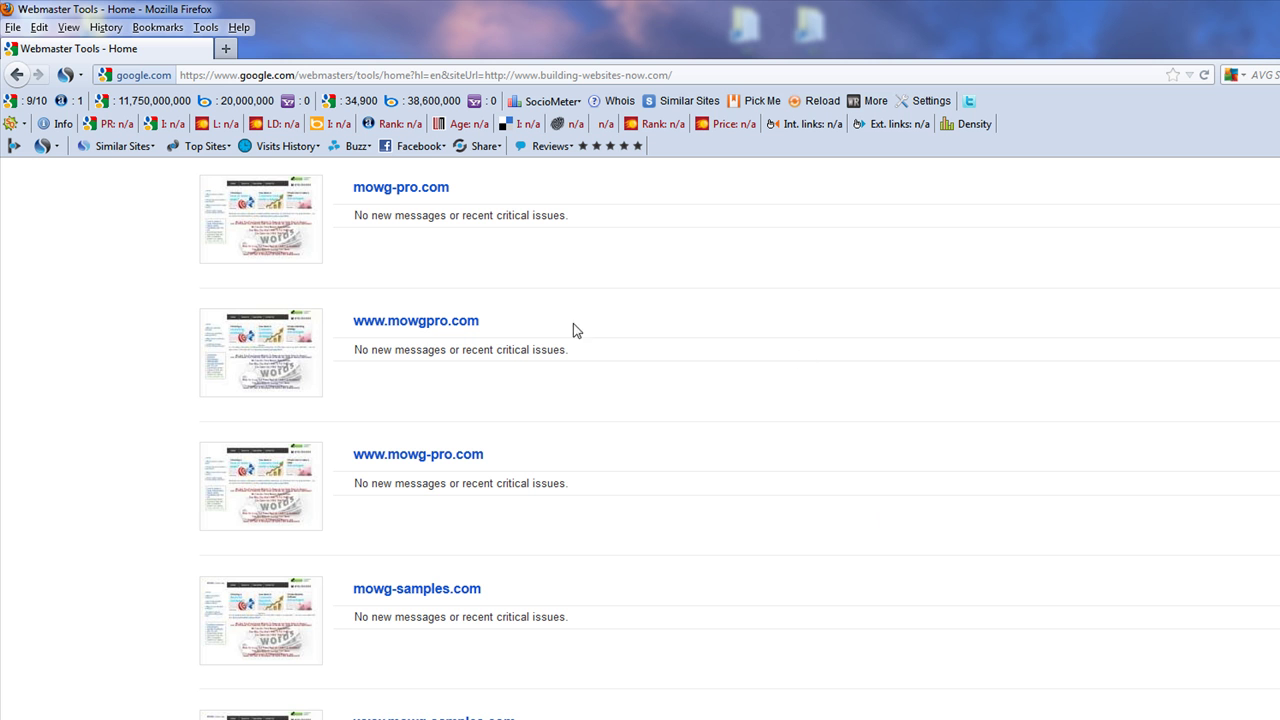
pyautogui.click(415, 328)
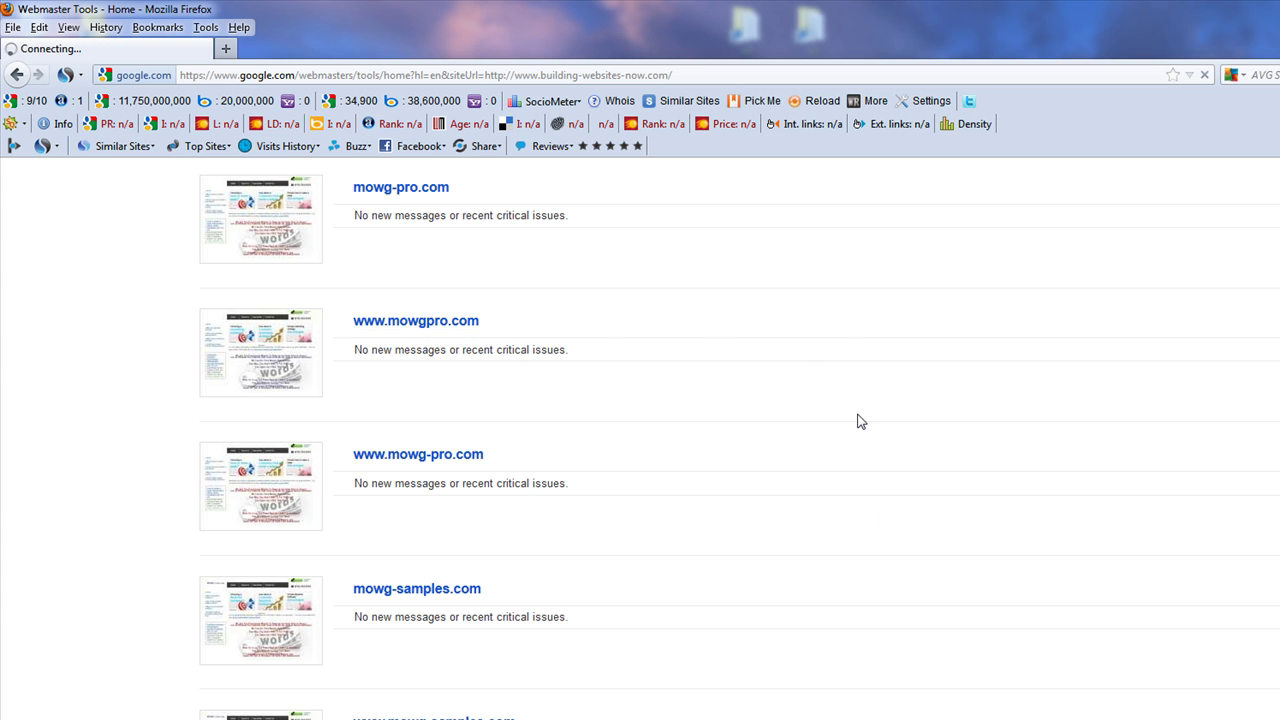
pyautogui.click(14, 77)
pyautogui.scroll(3, 896, 432)
pyautogui.scroll(5, 896, 432)
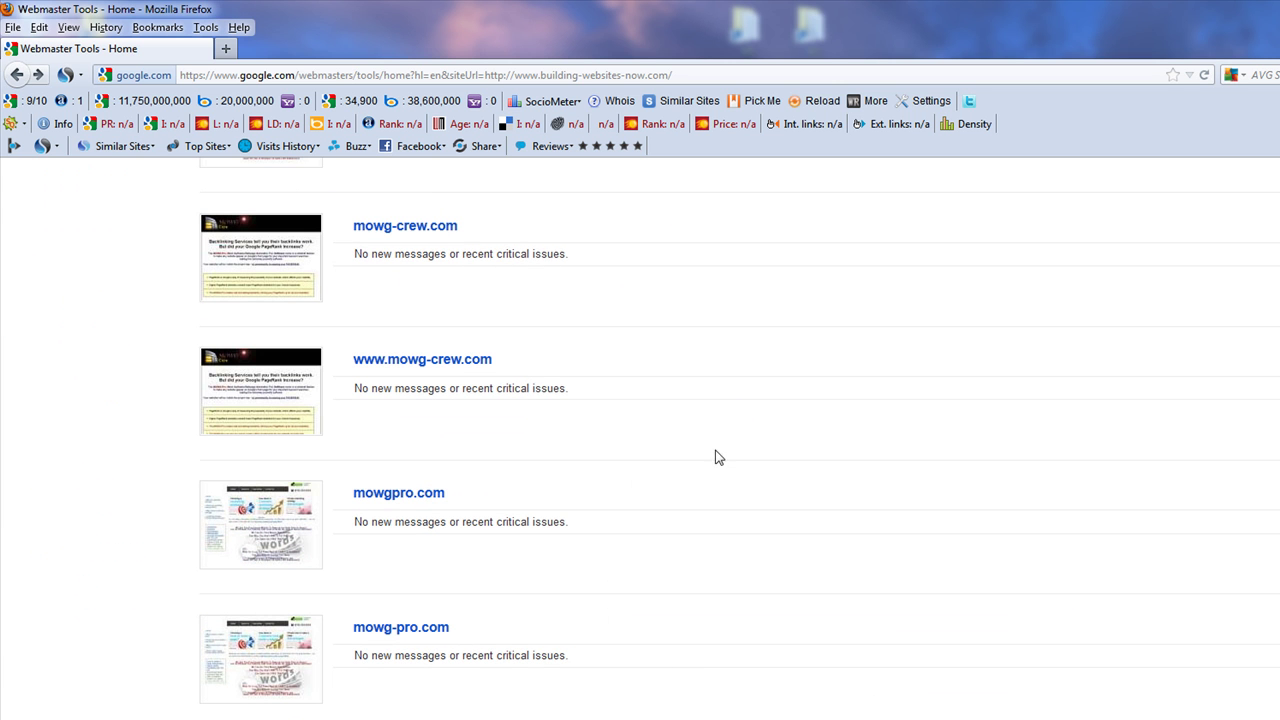
pyautogui.scroll(-5, 660, 665)
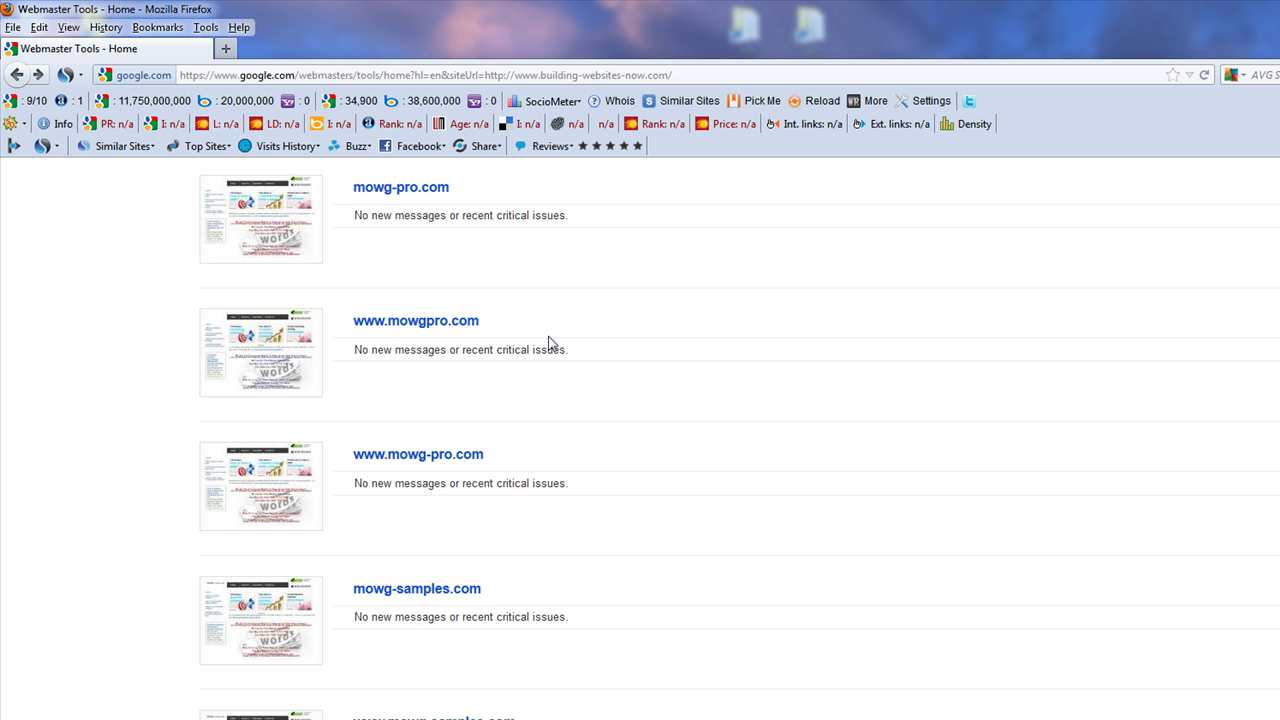
pyautogui.scroll(15, 835, 489)
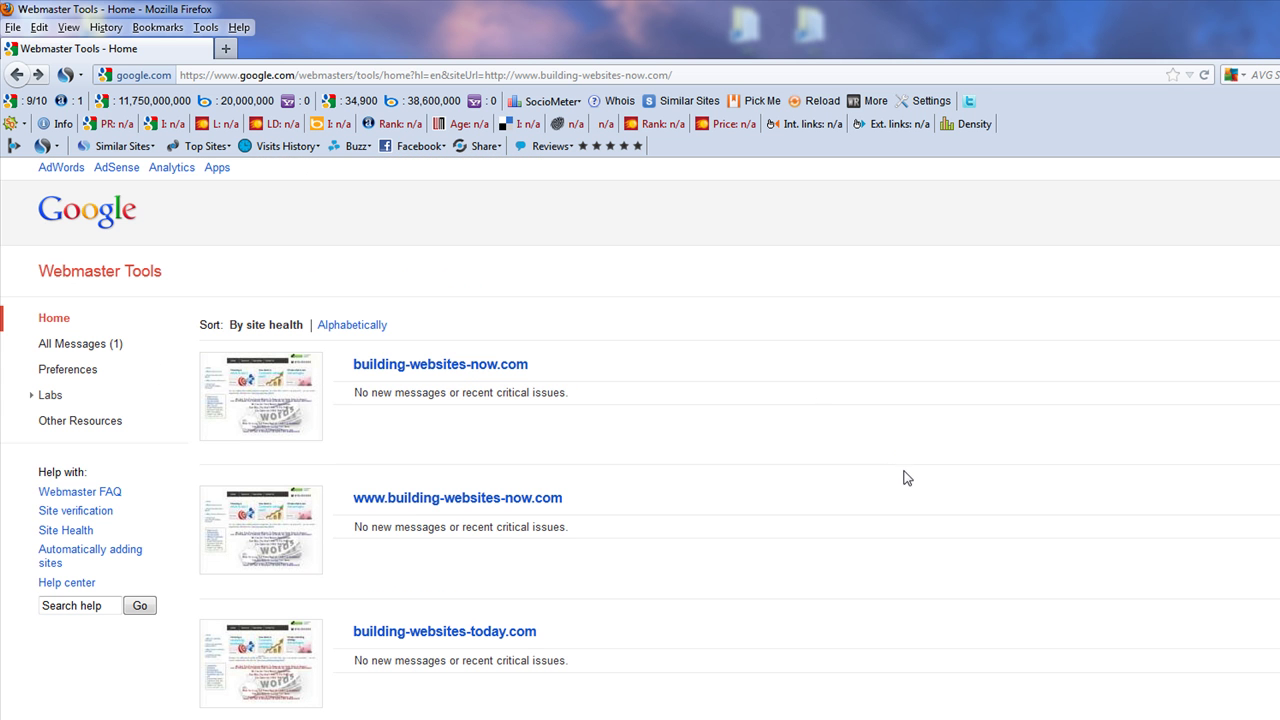
pyautogui.click(436, 364)
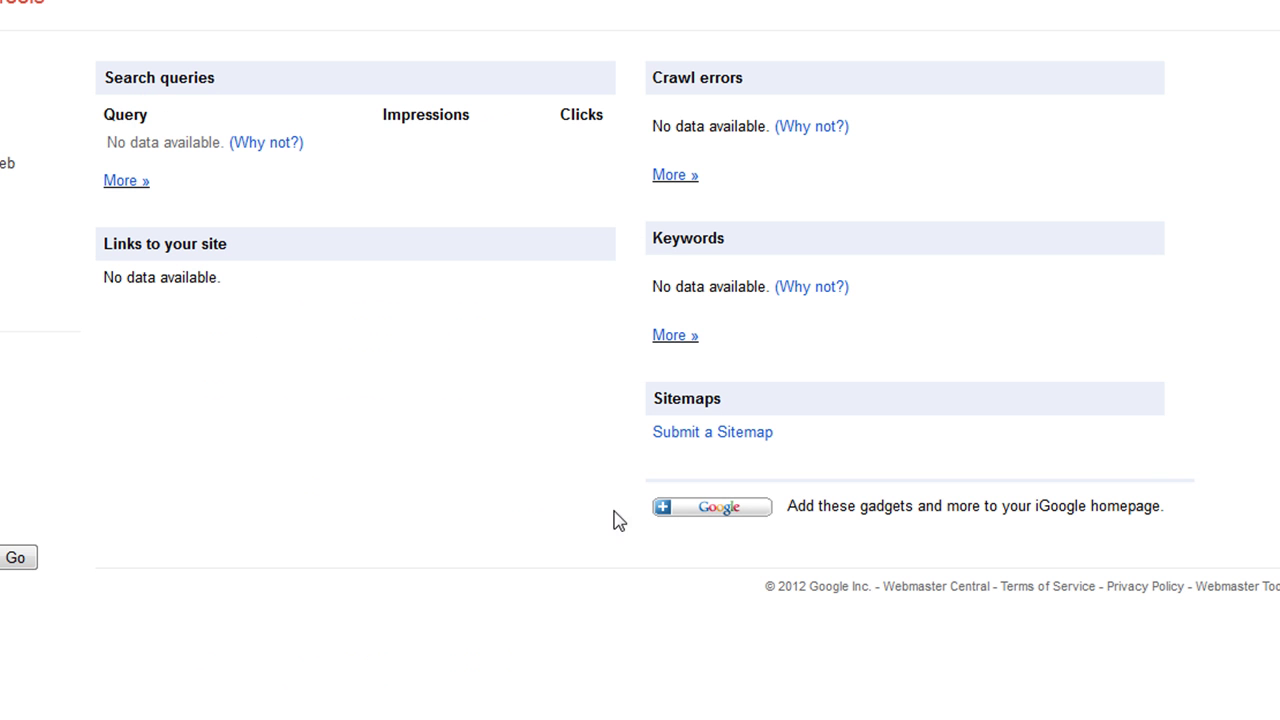
pyautogui.click(689, 437)
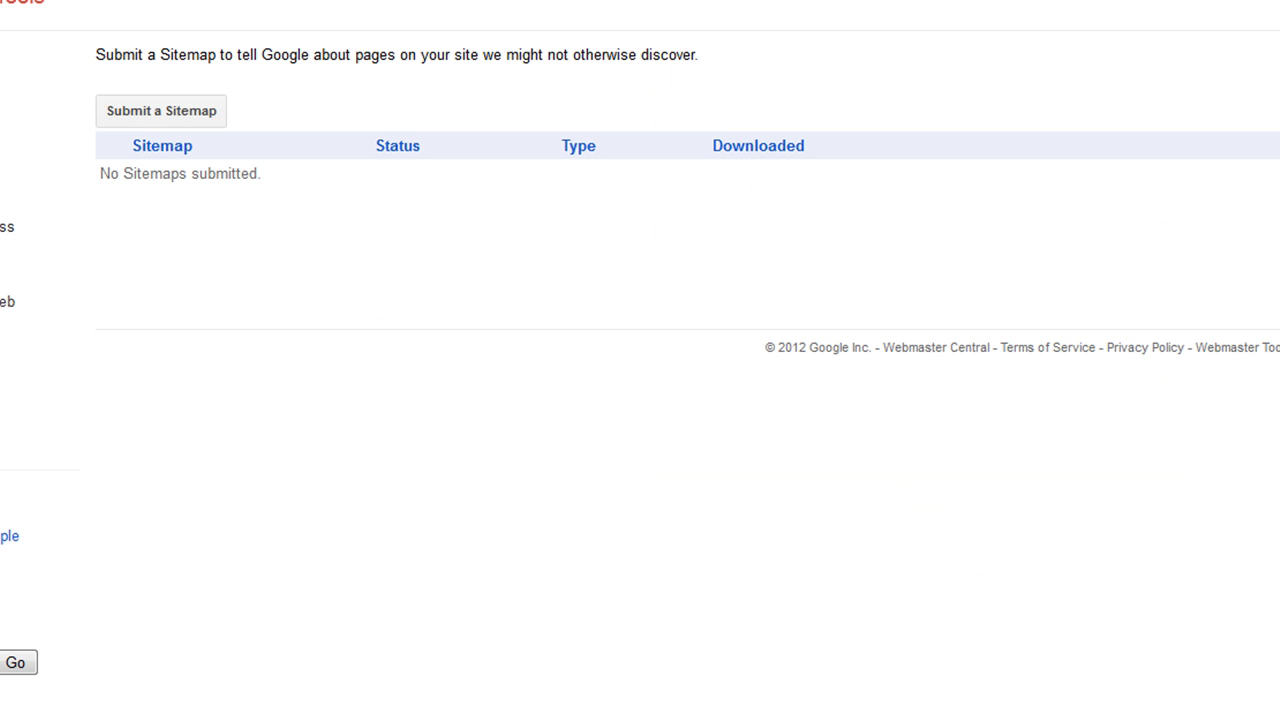
pyautogui.click(135, 102)
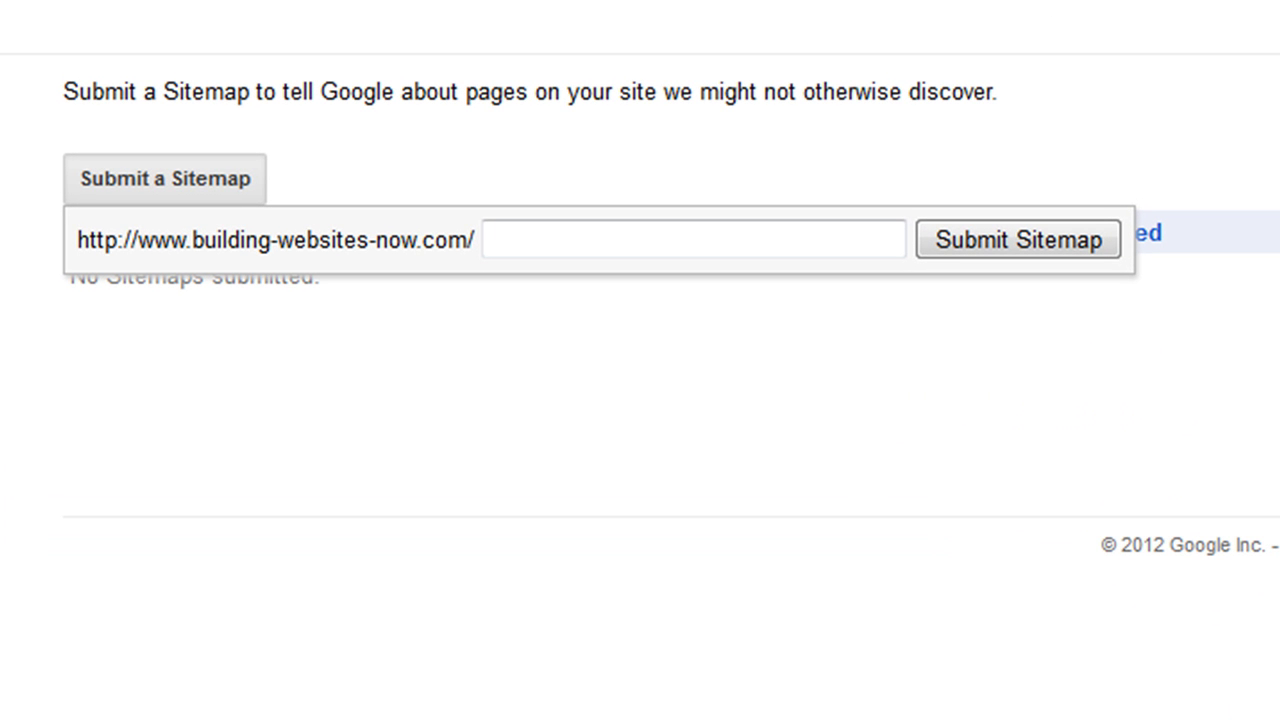
pyautogui.write('building-websites.txt')
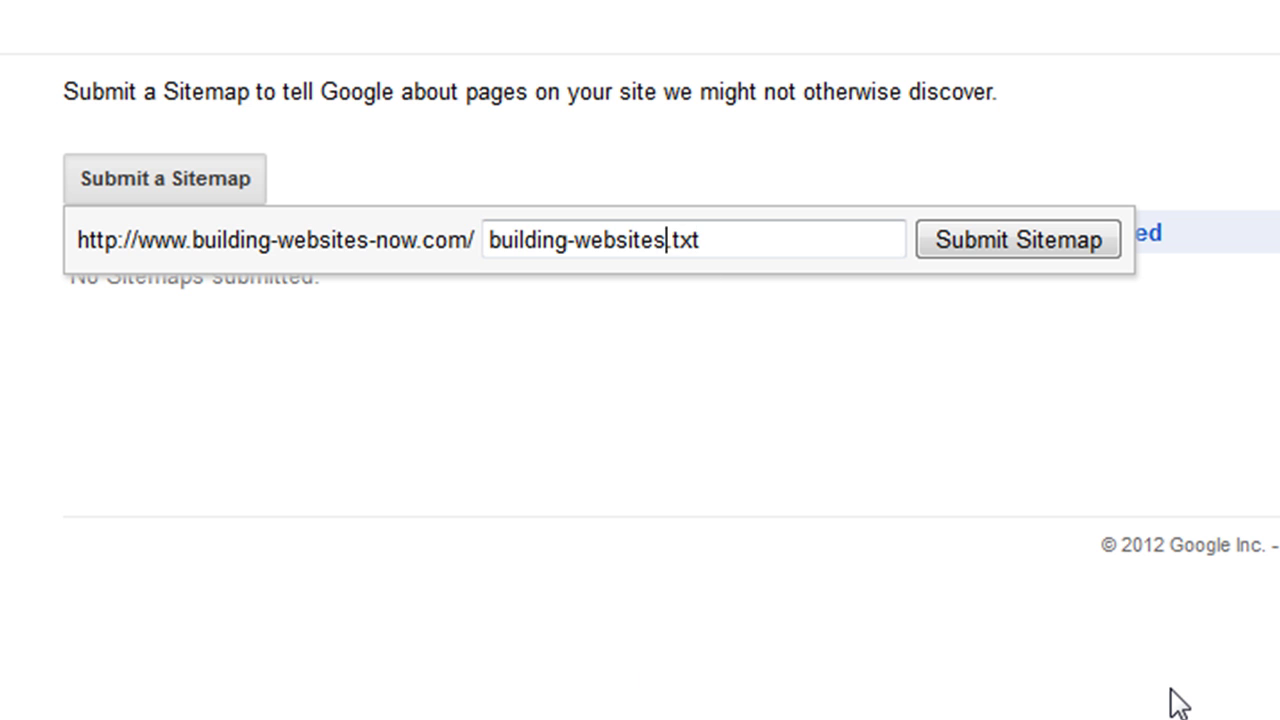
pyautogui.write('/sitemap')
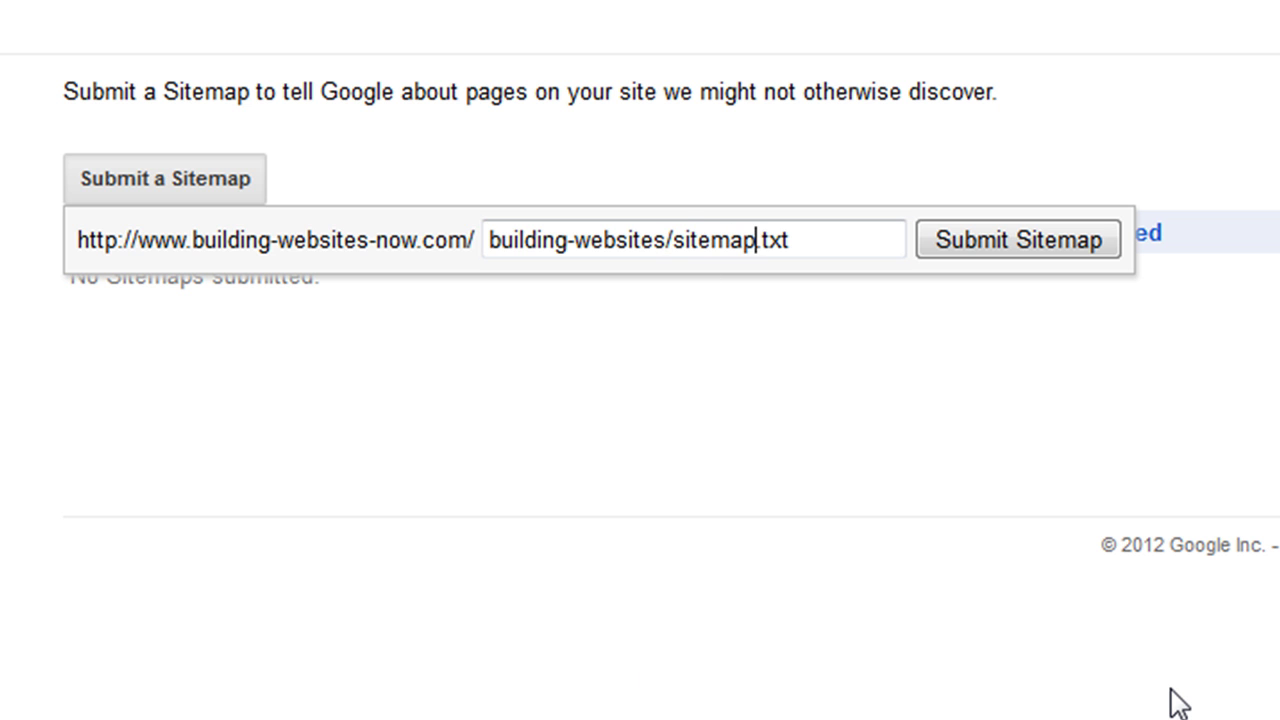
pyautogui.moveTo(843, 240); pyautogui.dragTo(486, 240)
pyautogui.hotkey('ctrl', 'c')
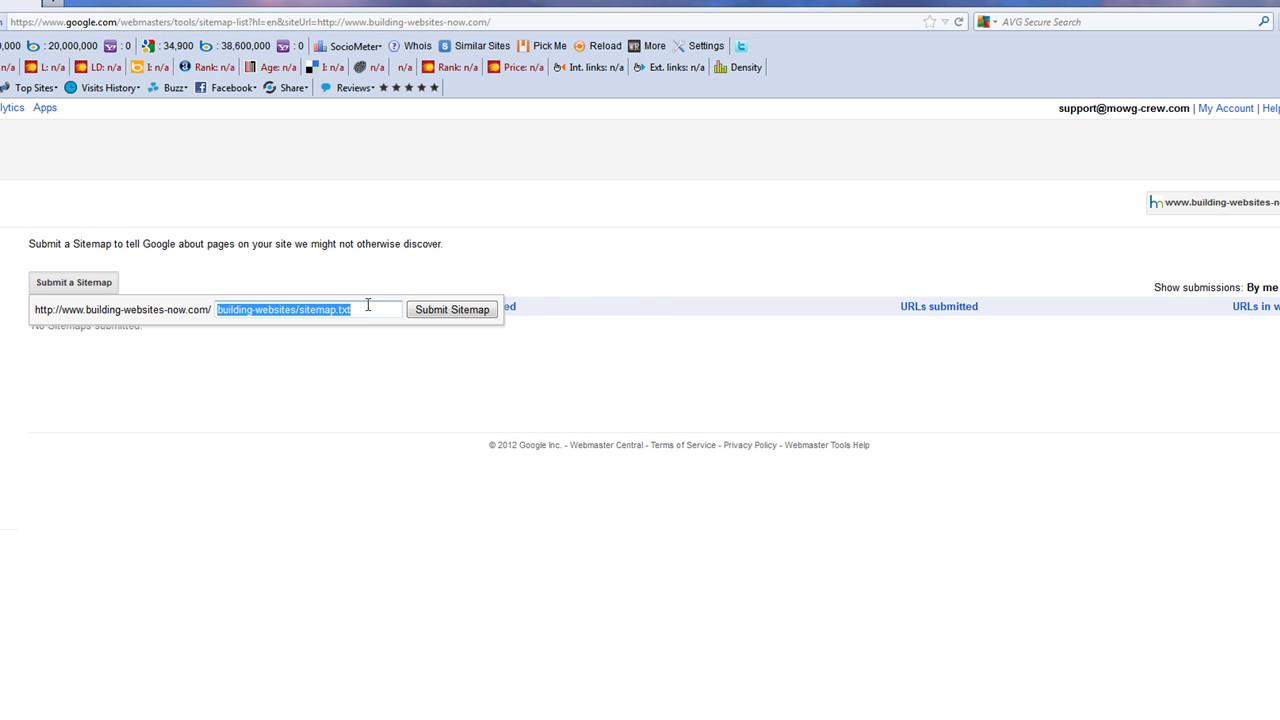
# Submit the building-websites/sitemap.txt sitemap and reload the page to update its status
pyautogui.click(364, 311)
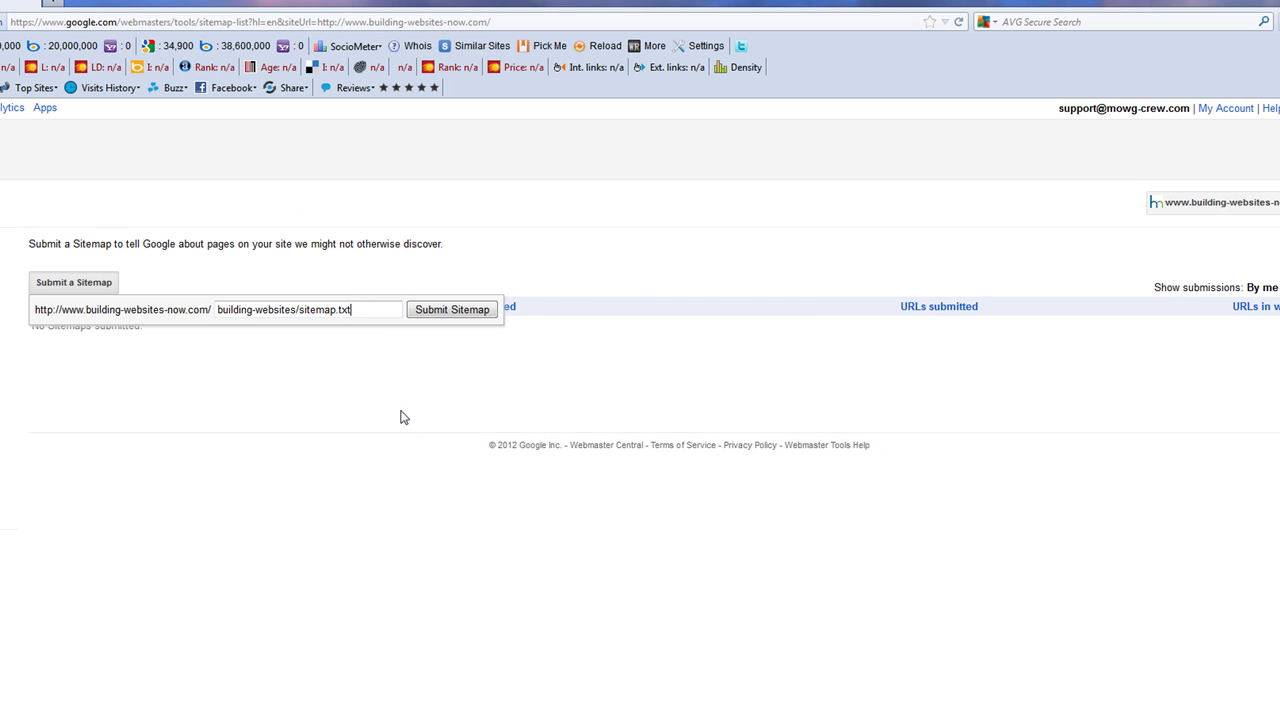
pyautogui.click(472, 310)
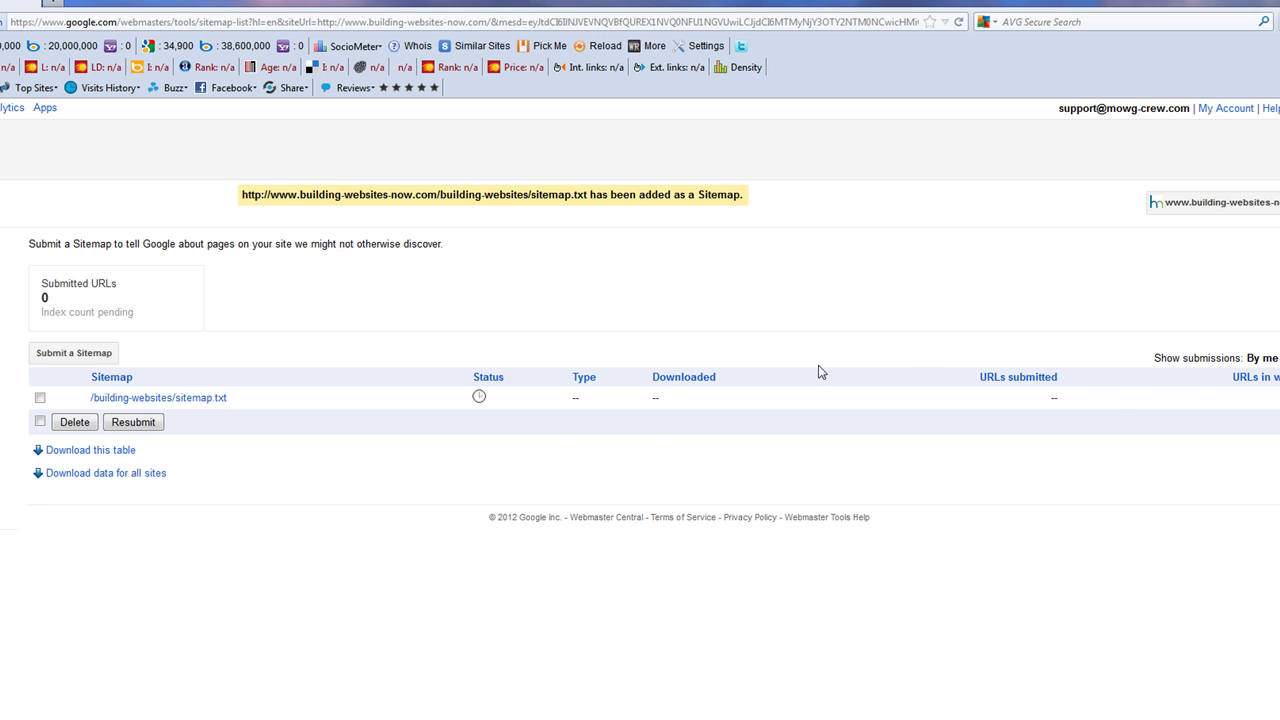
pyautogui.click(957, 28)
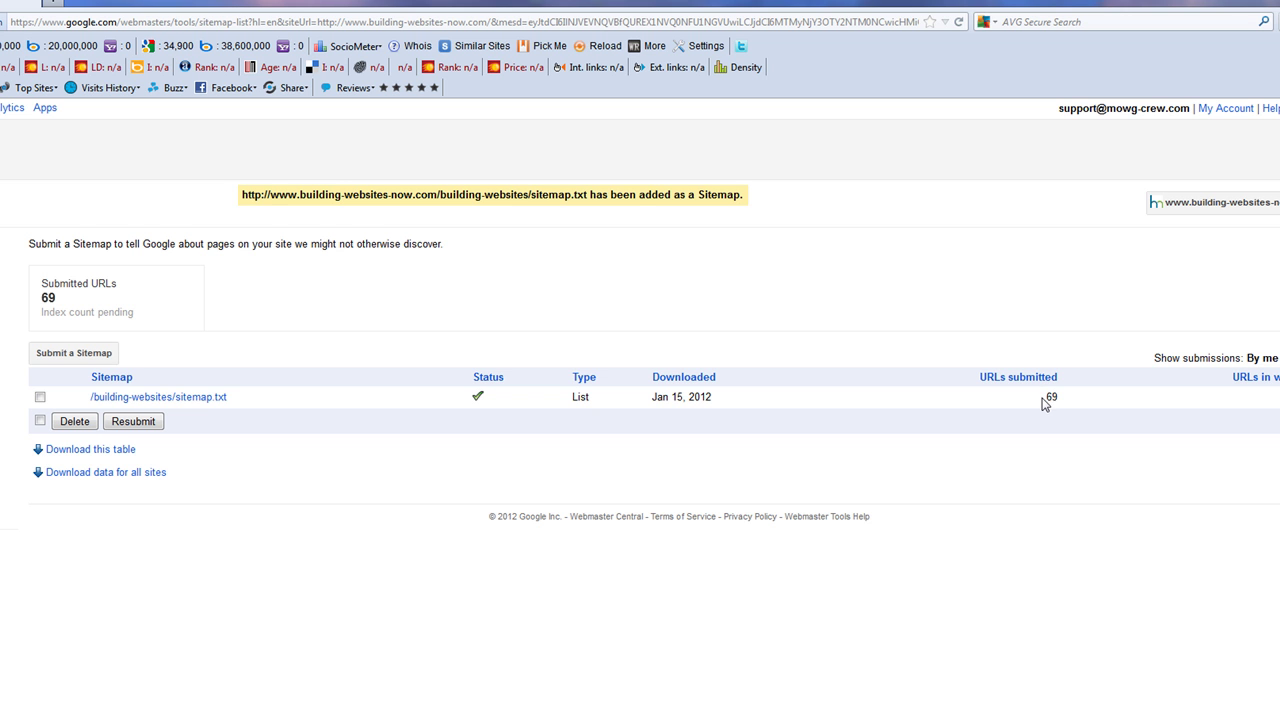
# Switch to 3D-FTP, connect to the Building Websites Today bookmark /public_html/buildingwebsitesnow and refresh the remote listing
pyautogui.click(76, 353)
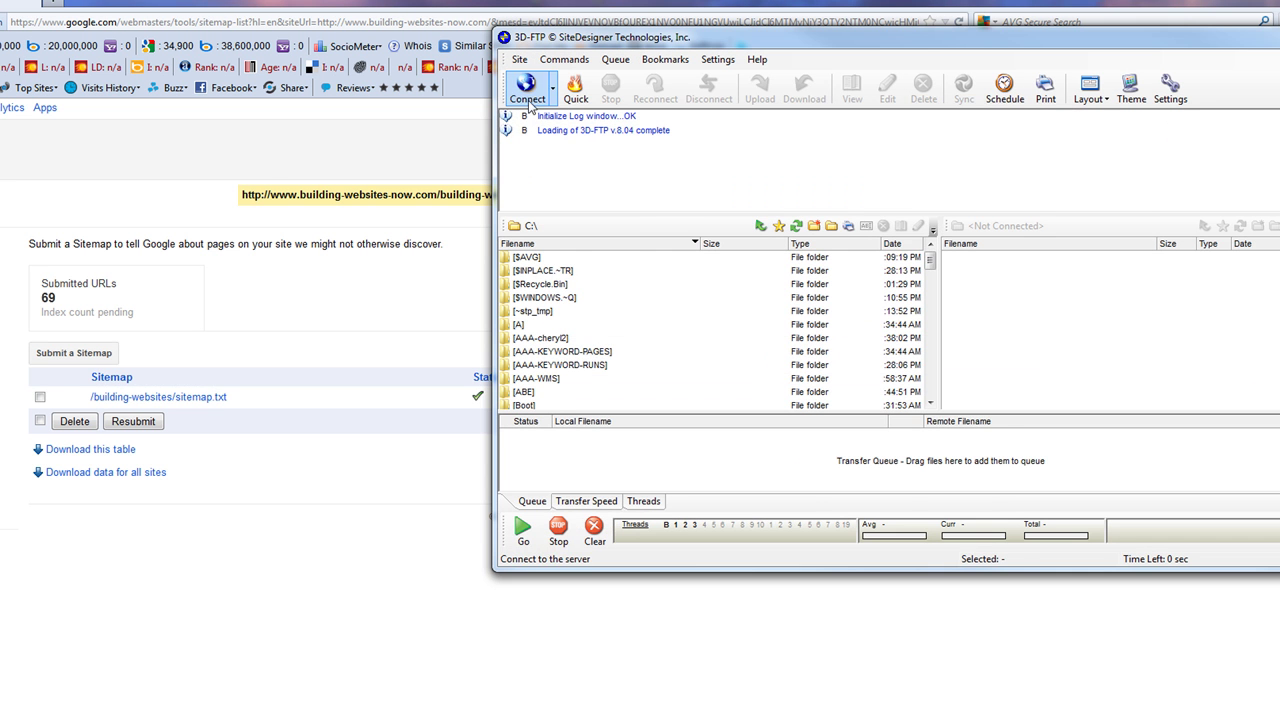
pyautogui.click(527, 88)
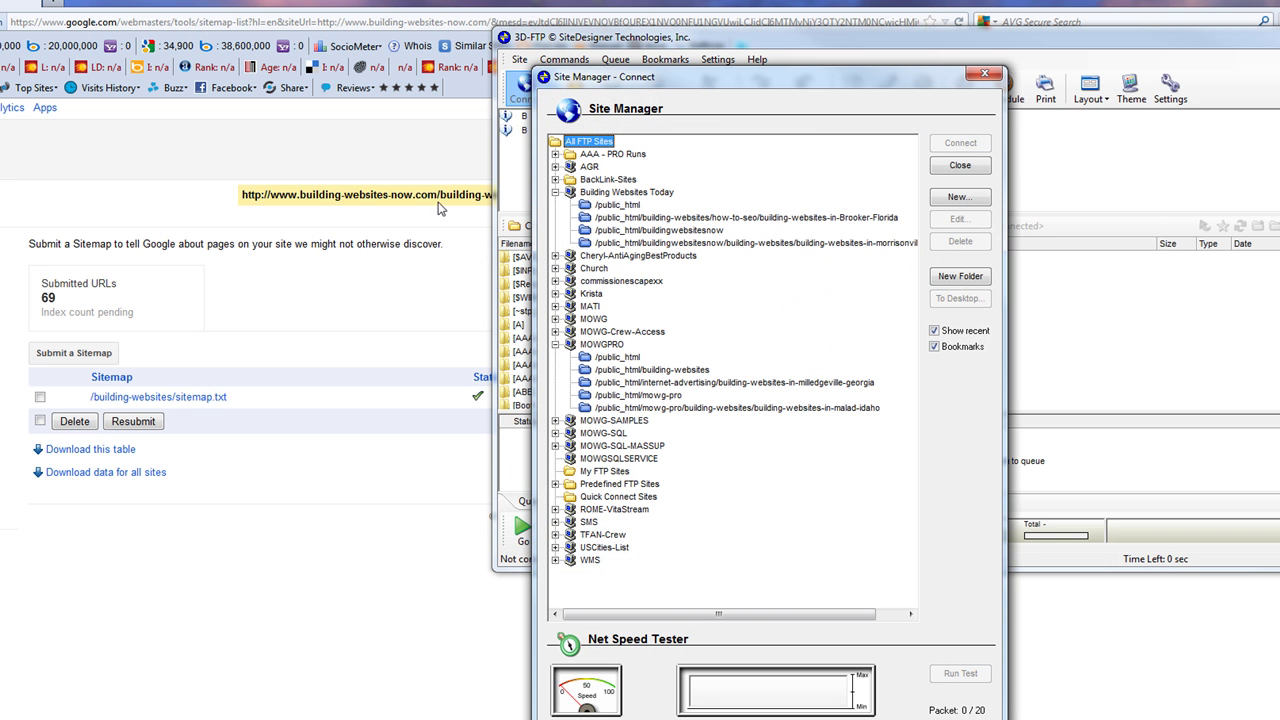
pyautogui.click(679, 232)
pyautogui.doubleClick(679, 232)
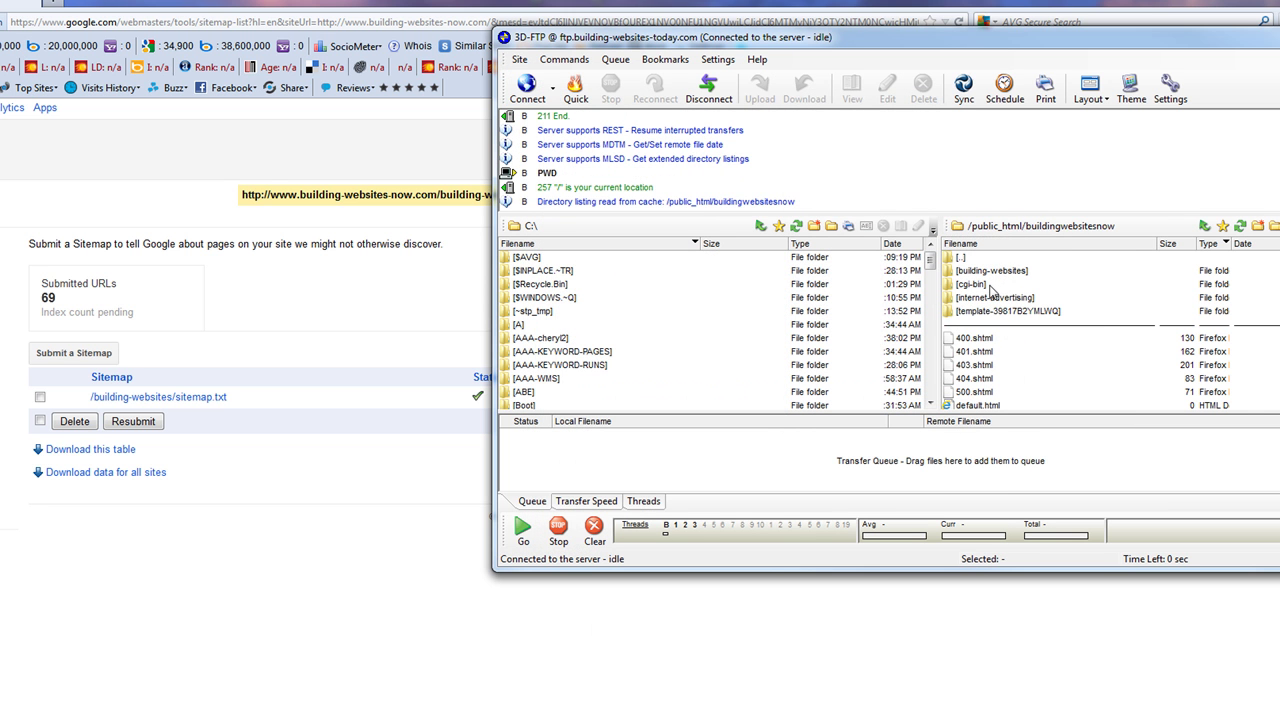
pyautogui.click(1241, 226)
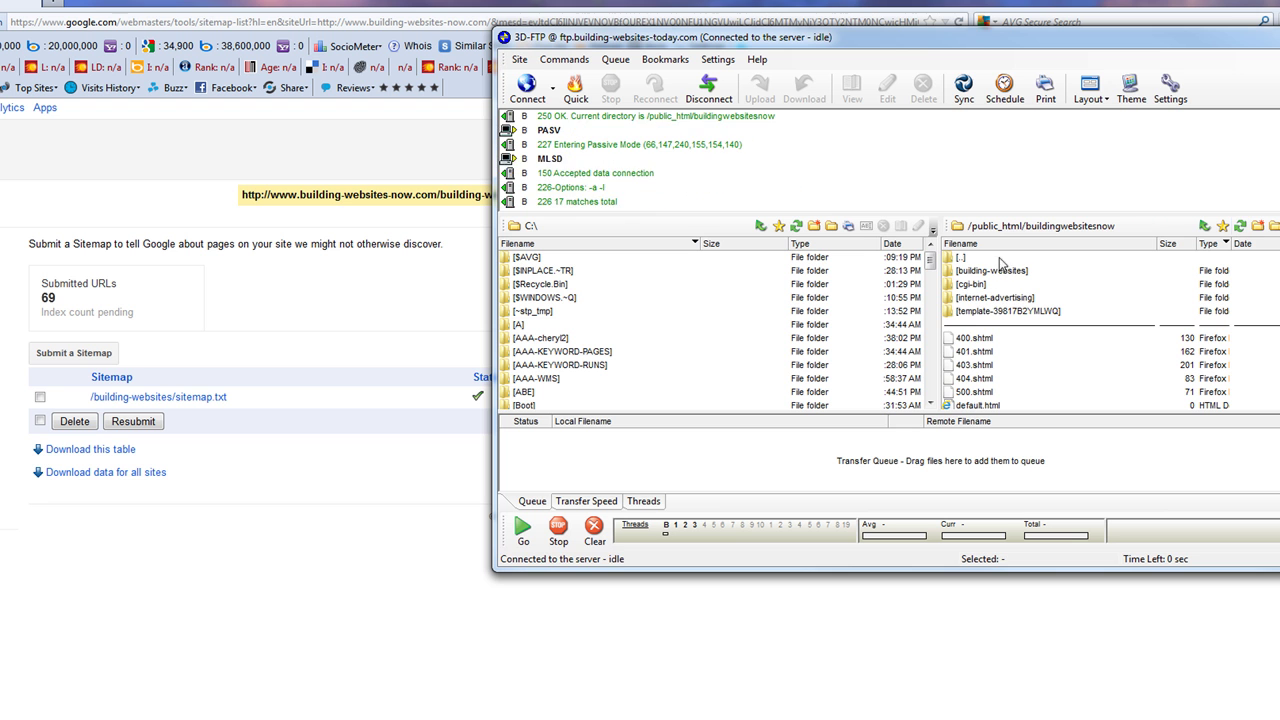
# Open the remote building-websites folder, look through its subfolders and select how-to-seo
pyautogui.doubleClick(994, 271)
pyautogui.scroll(-15, 1066, 334)
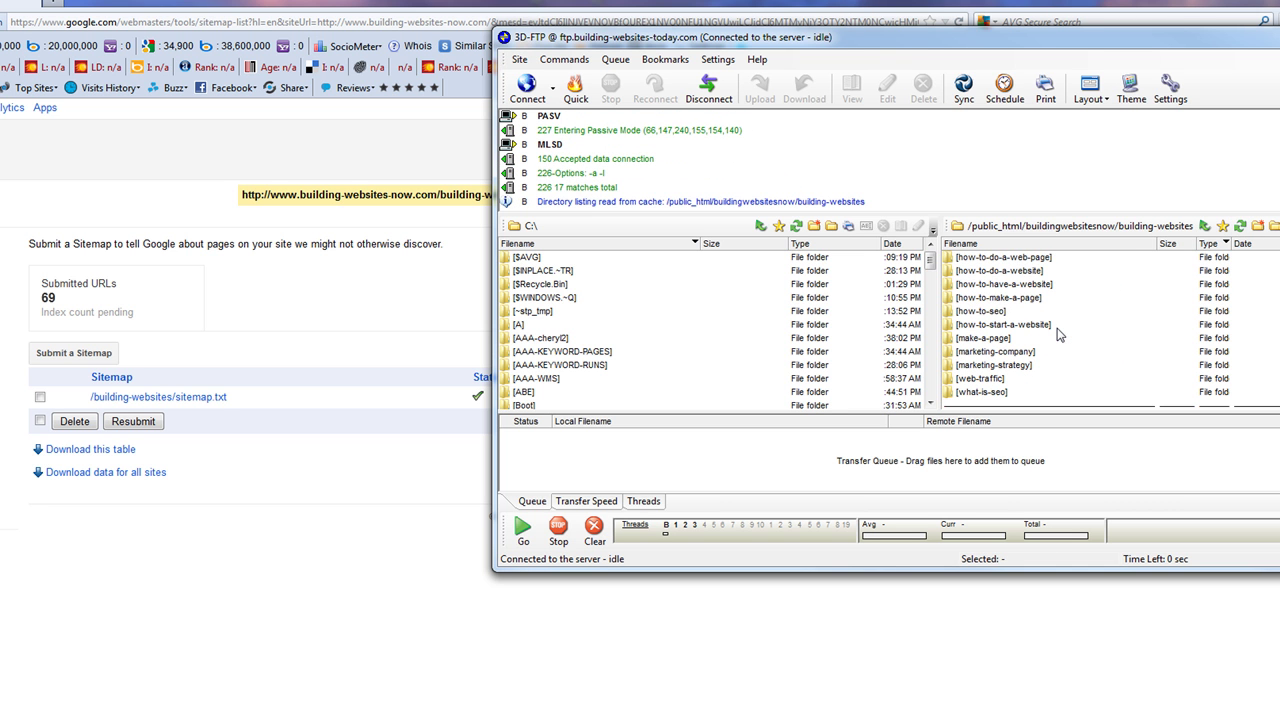
pyautogui.click(988, 314)
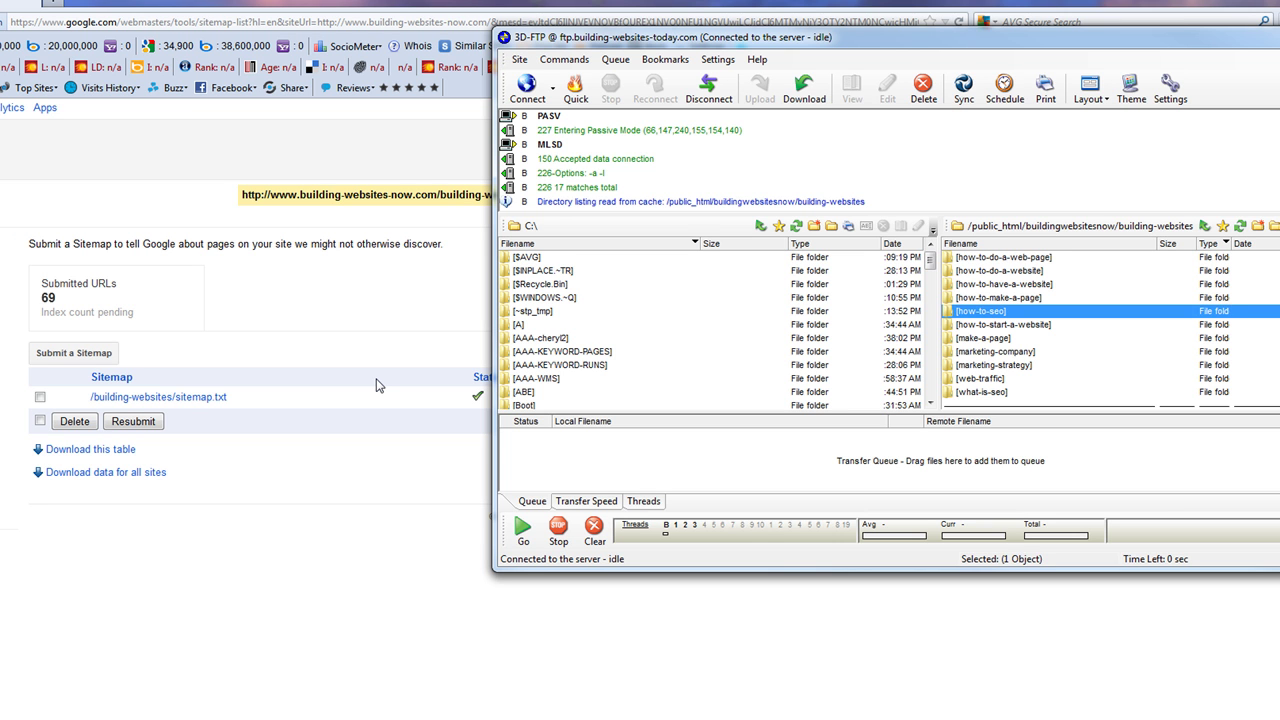
# Return to the Webmaster Tools sitemap page, start another submission and paste building-websites/sitemap.txt as its path
pyautogui.moveTo(816, 40); pyautogui.dragTo(1279, 134)
pyautogui.click(75, 354)
pyautogui.hotkey('ctrl', 'v')
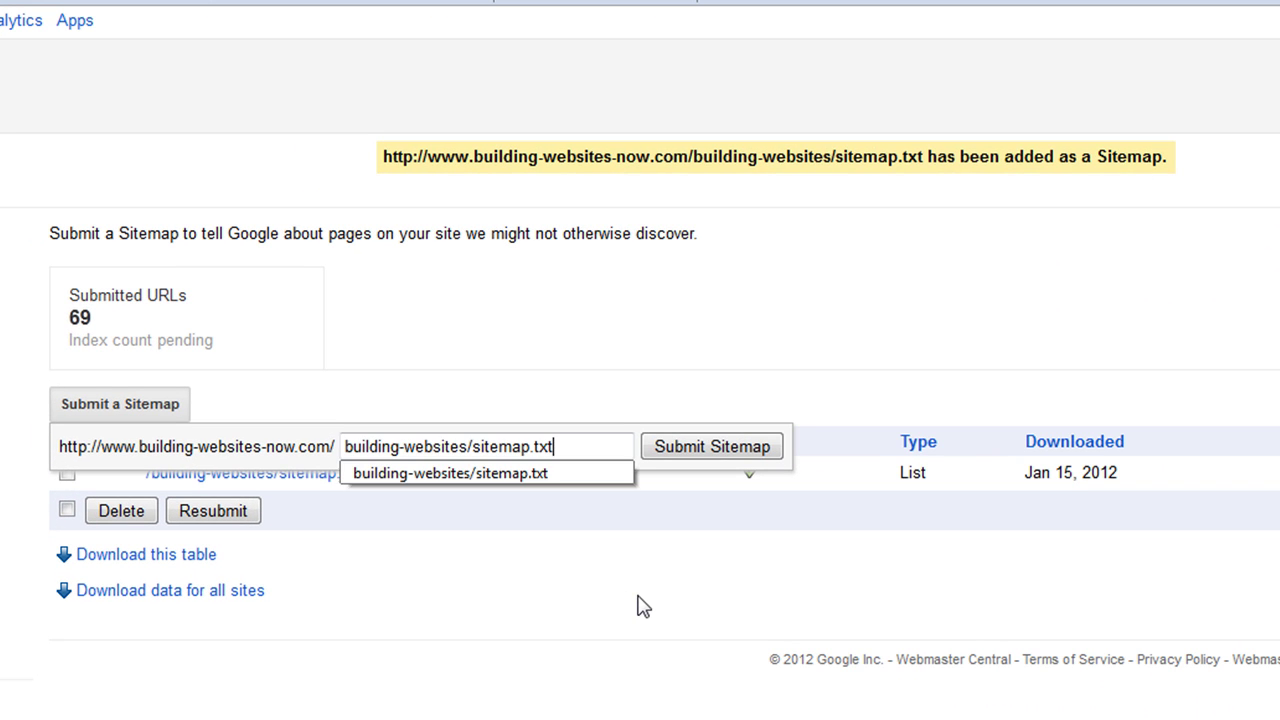
pyautogui.press('Escape')
pyautogui.press('Left')
pyautogui.press('Left')
pyautogui.press('Left')
pyautogui.press('Left')
pyautogui.press('Left')
pyautogui.press('Left')
pyautogui.press('Left')
pyautogui.press('Left')
pyautogui.press('Left')
pyautogui.press('Left')
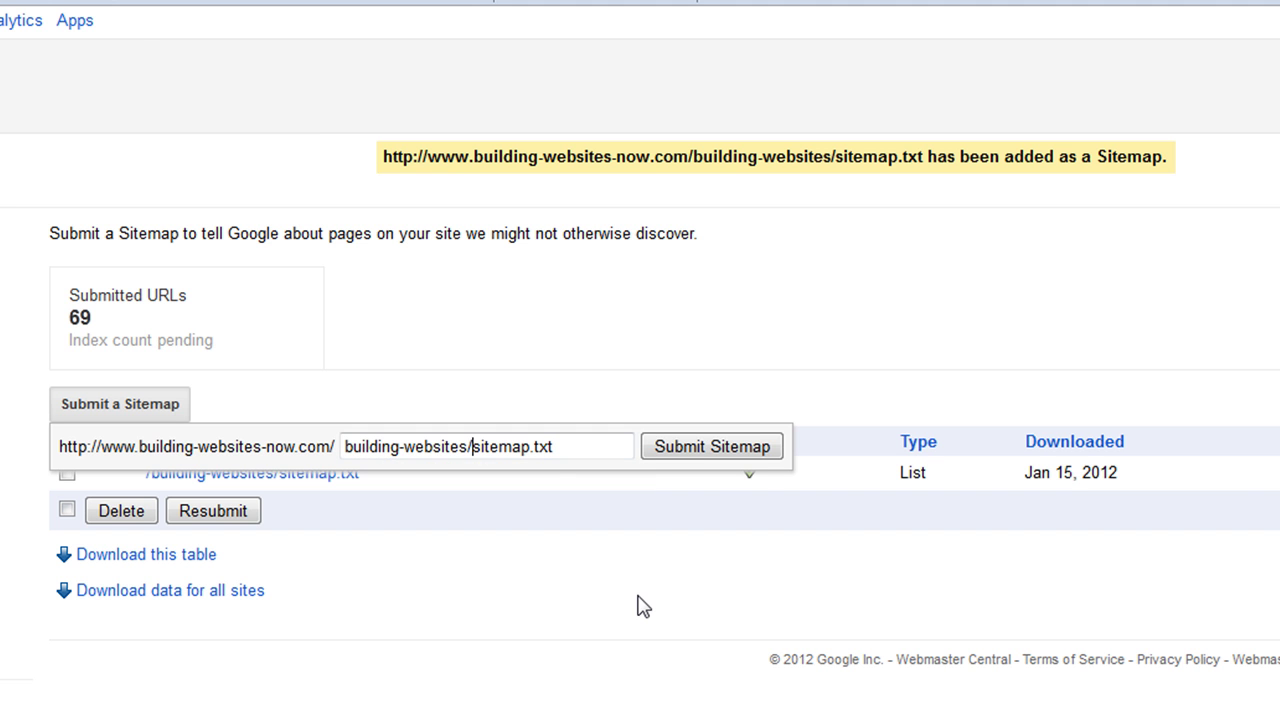
# Insert how-to-seo/ before sitemap.txt in the path and submit the building-websites/how-to-seo/sitemap.txt sitemap
pyautogui.hotkey('alt', 'Tab')
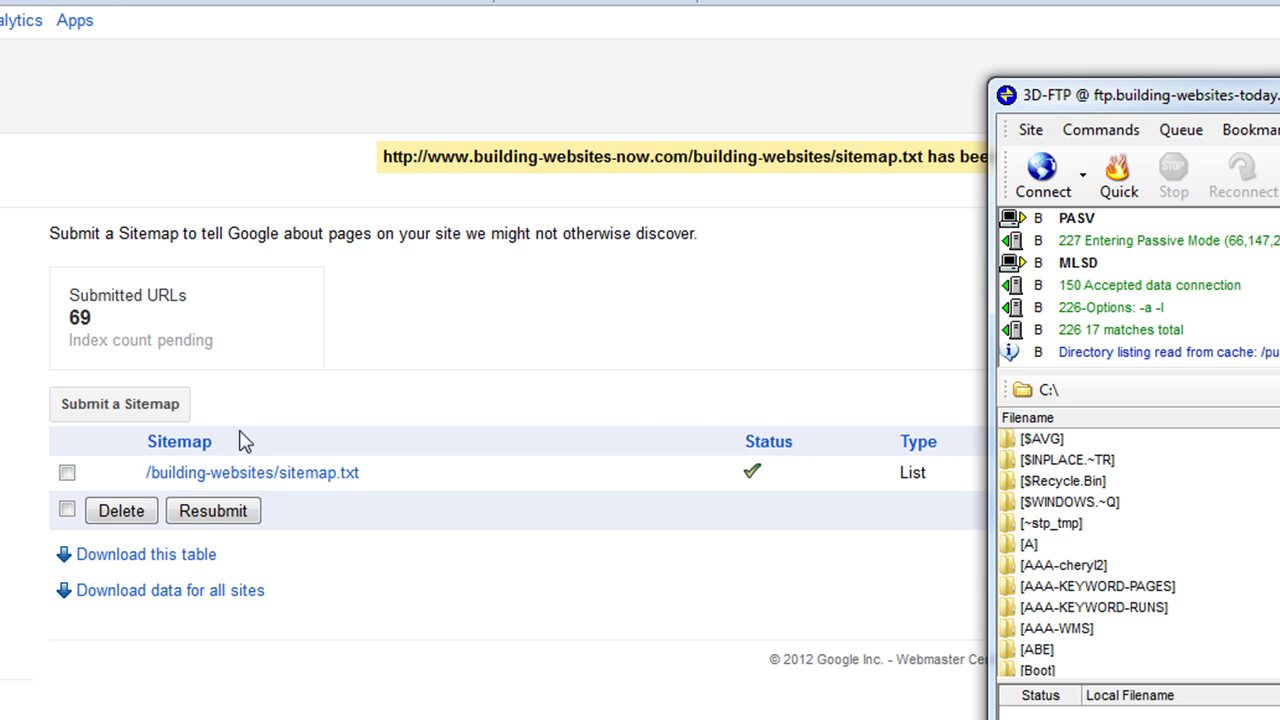
pyautogui.click(128, 406)
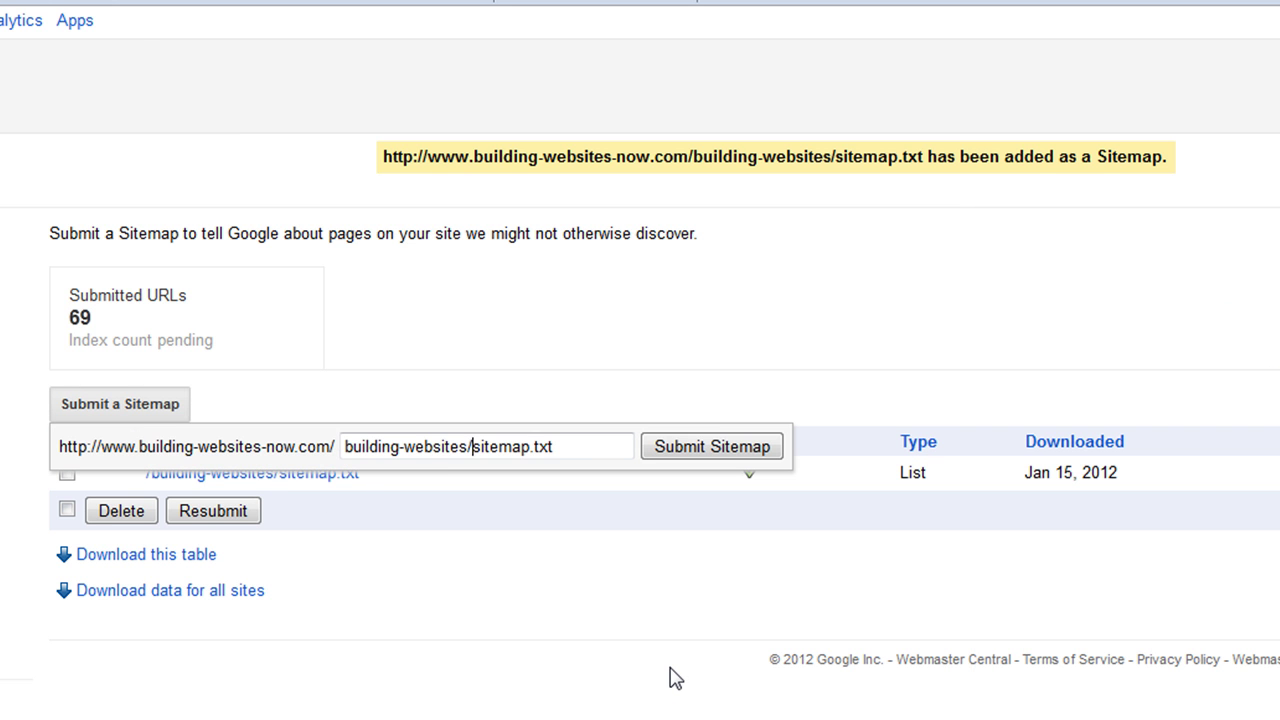
pyautogui.write('how-to')
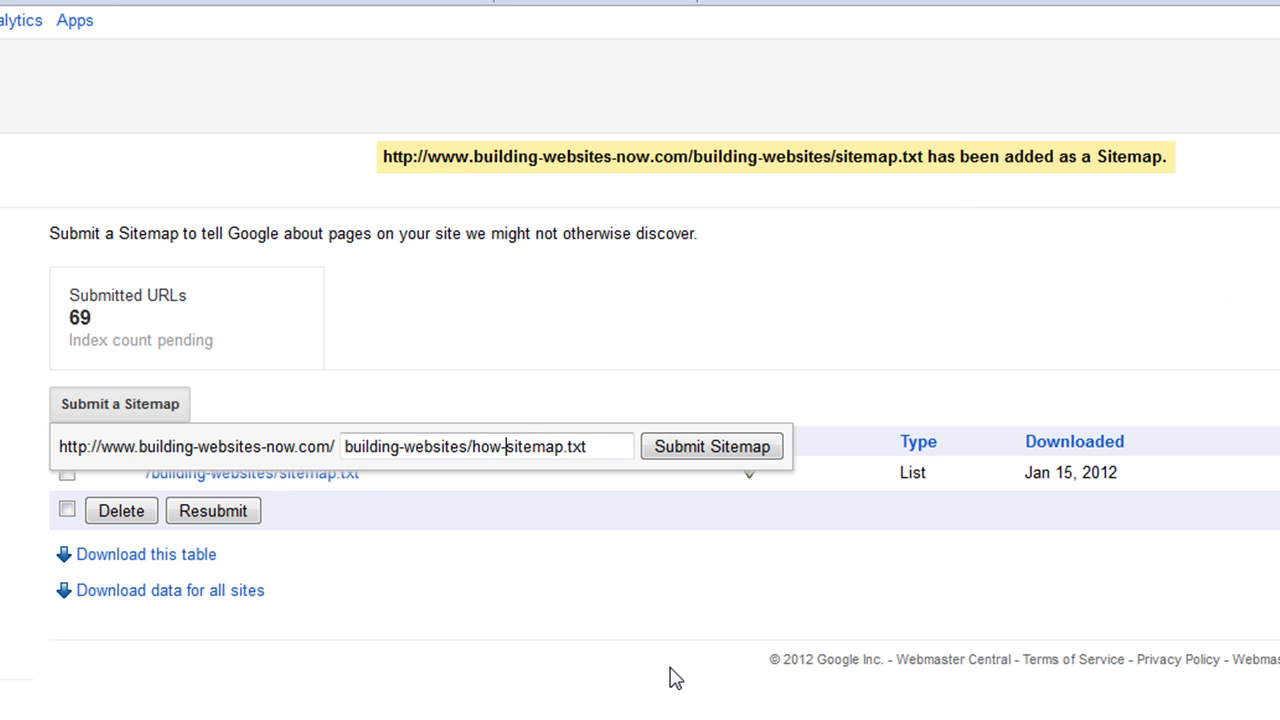
pyautogui.write('-seo/')
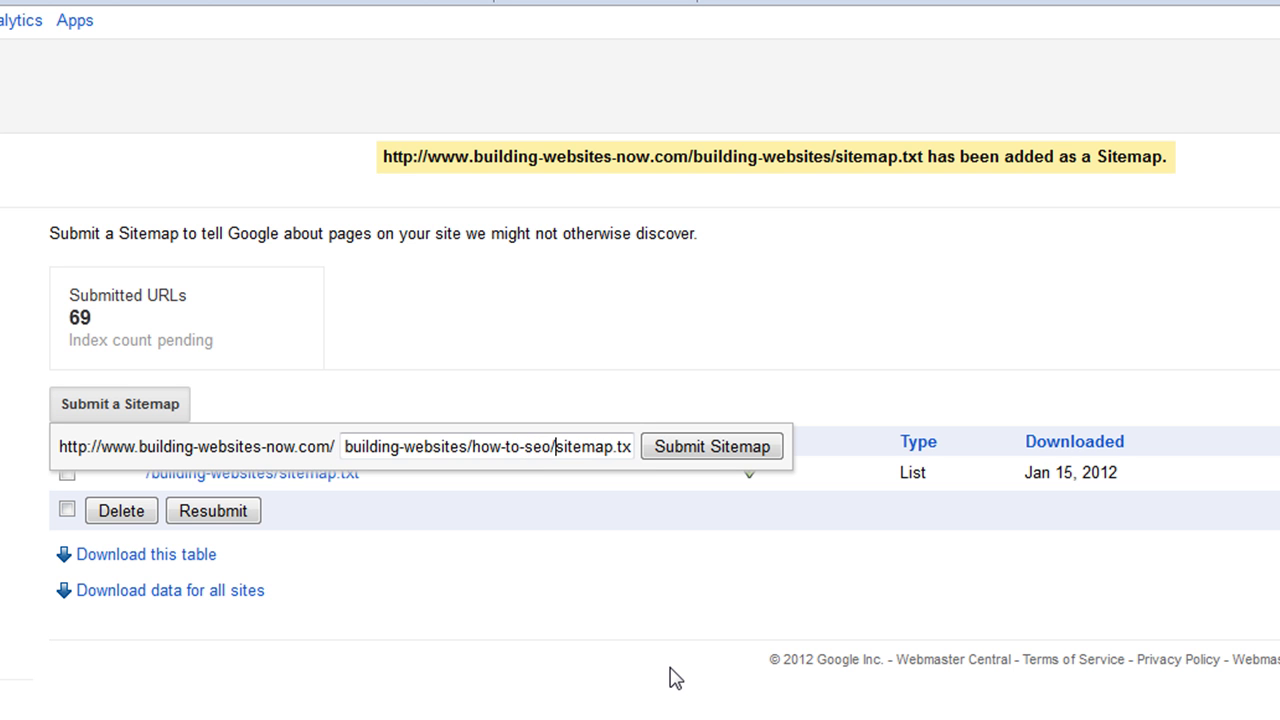
pyautogui.click(712, 447)
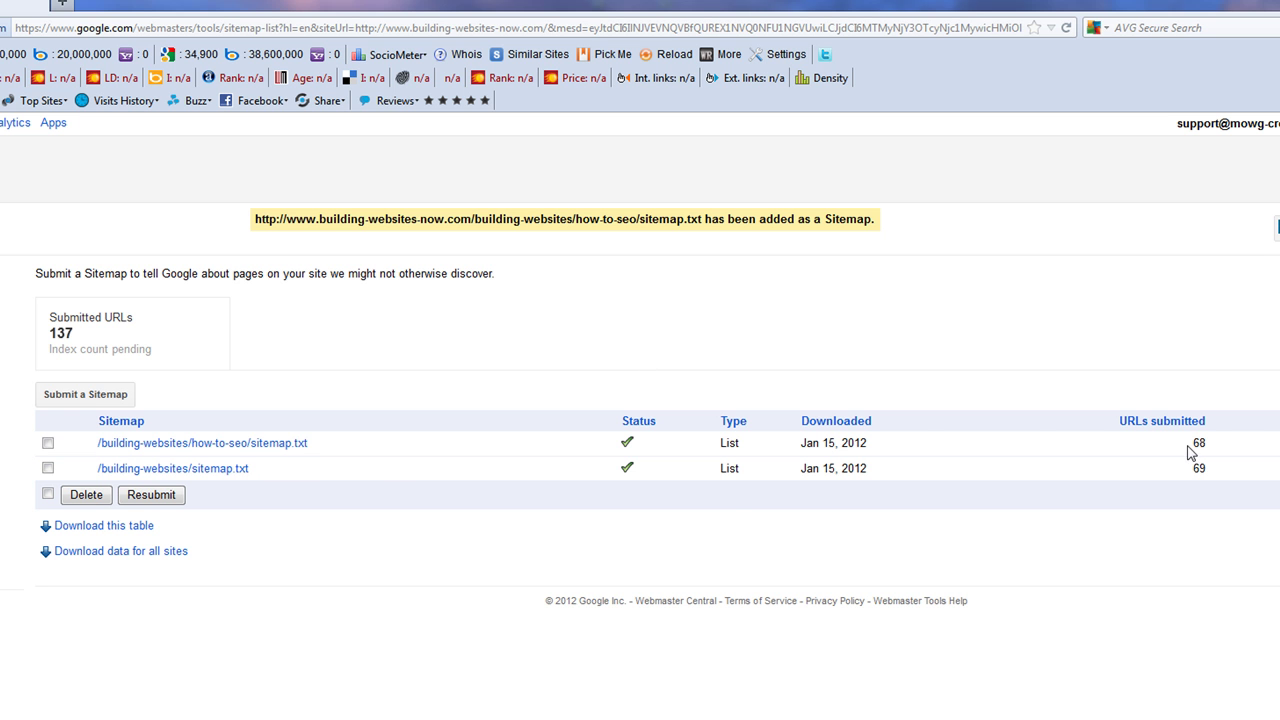
# Switch to 3D-FTP, check the remaining remote subfolders by selecting the how-to-make-a-page folder, and move the window aside
pyautogui.hotkey('alt', 'Tab')
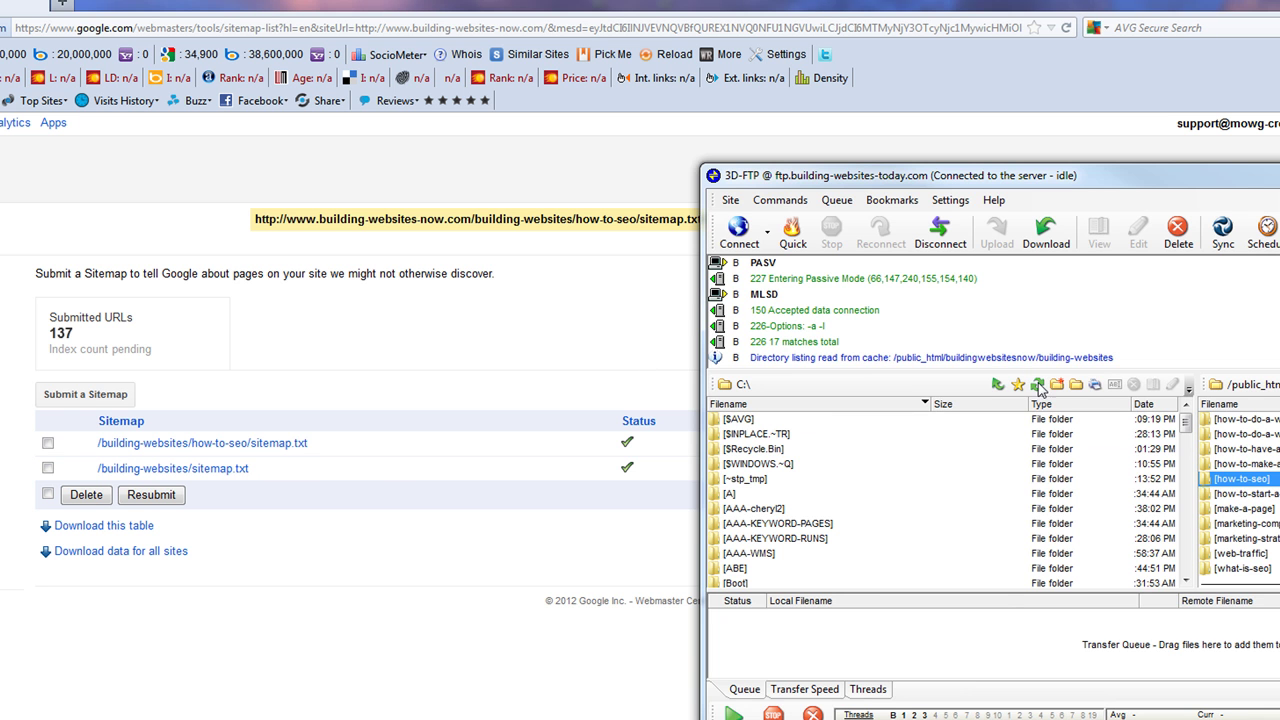
pyautogui.click(1266, 464)
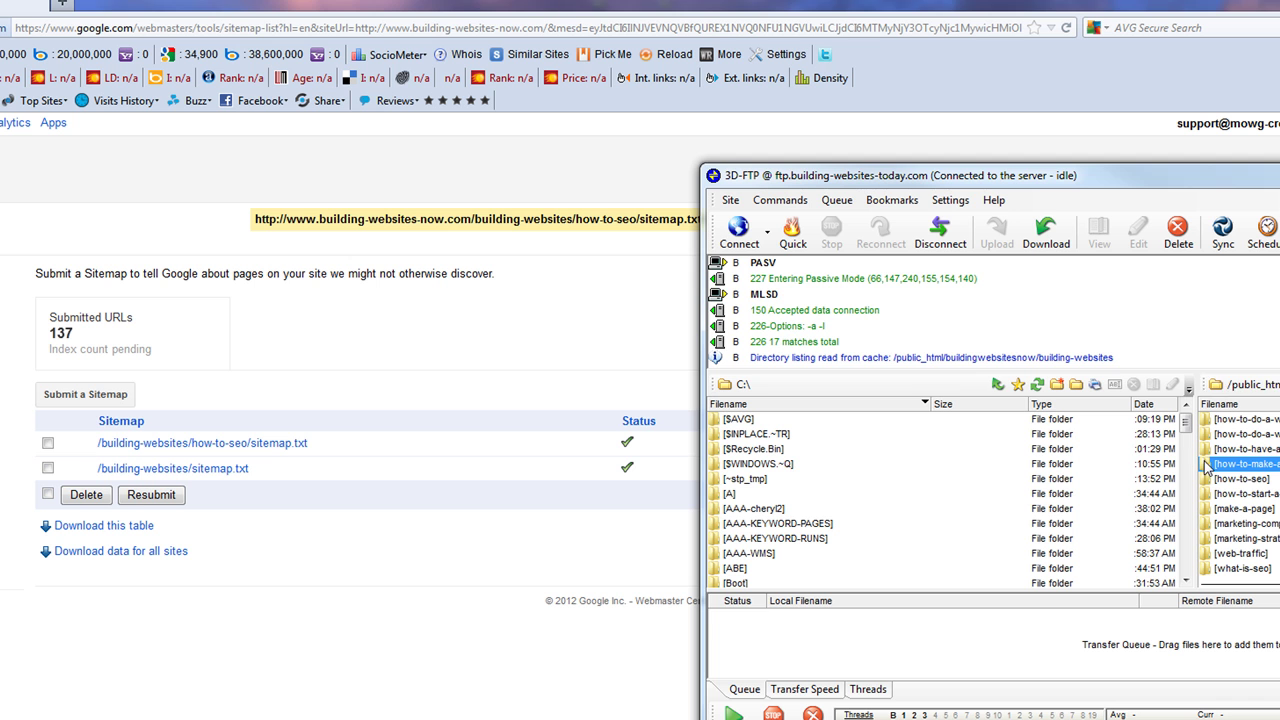
pyautogui.moveTo(905, 174); pyautogui.dragTo(1278, 228)
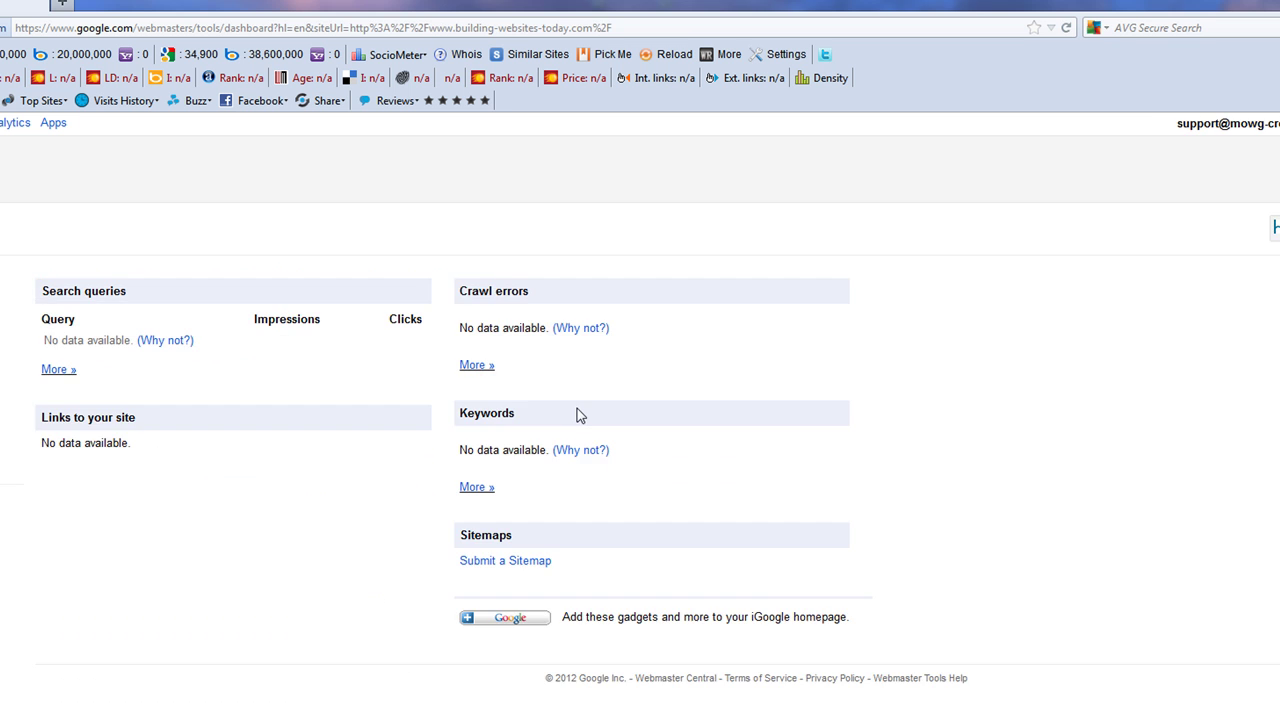
pyautogui.click(515, 562)
pyautogui.click(88, 316)
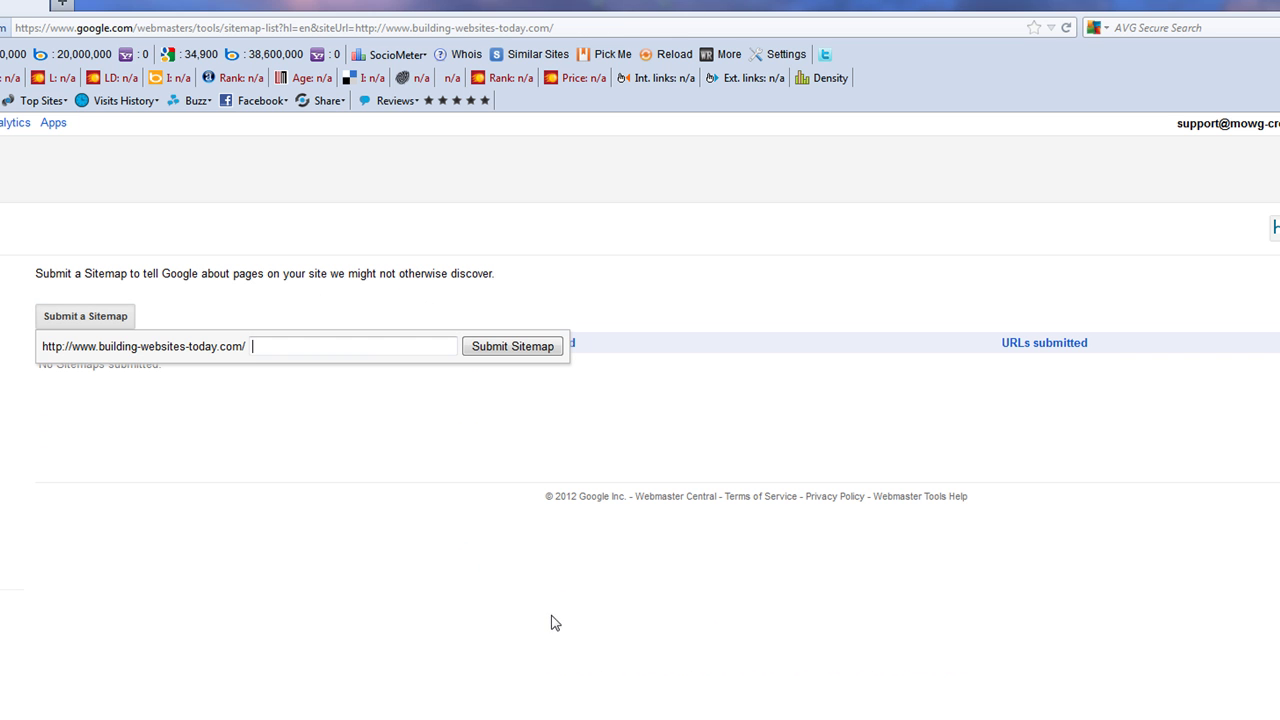
pyautogui.write('building-websites/sitemap.txt')
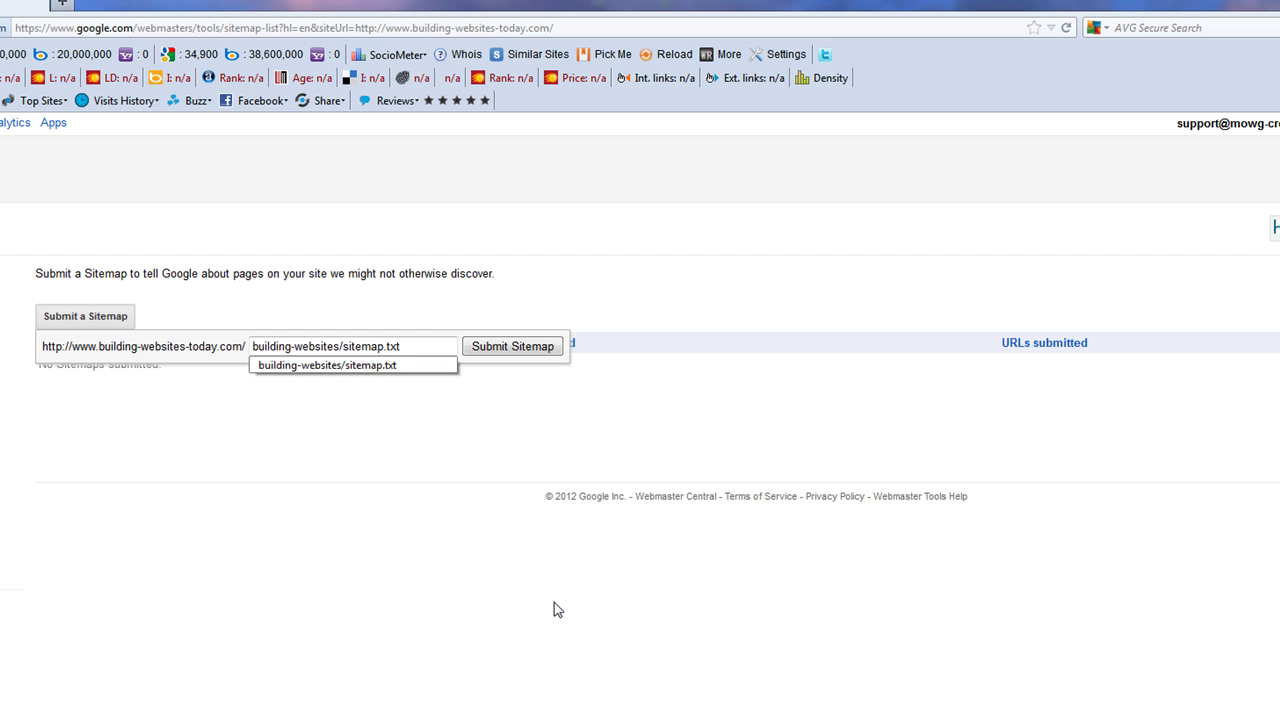
pyautogui.click(518, 350)
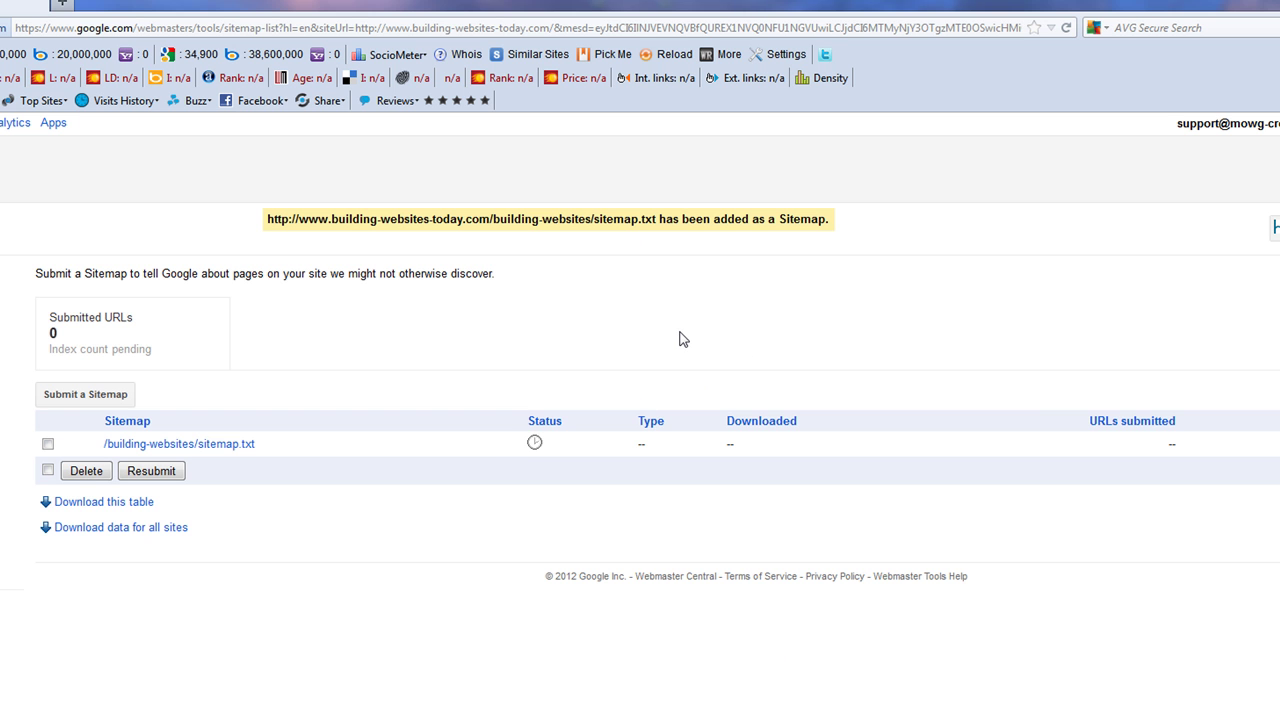
pyautogui.click(1066, 29)
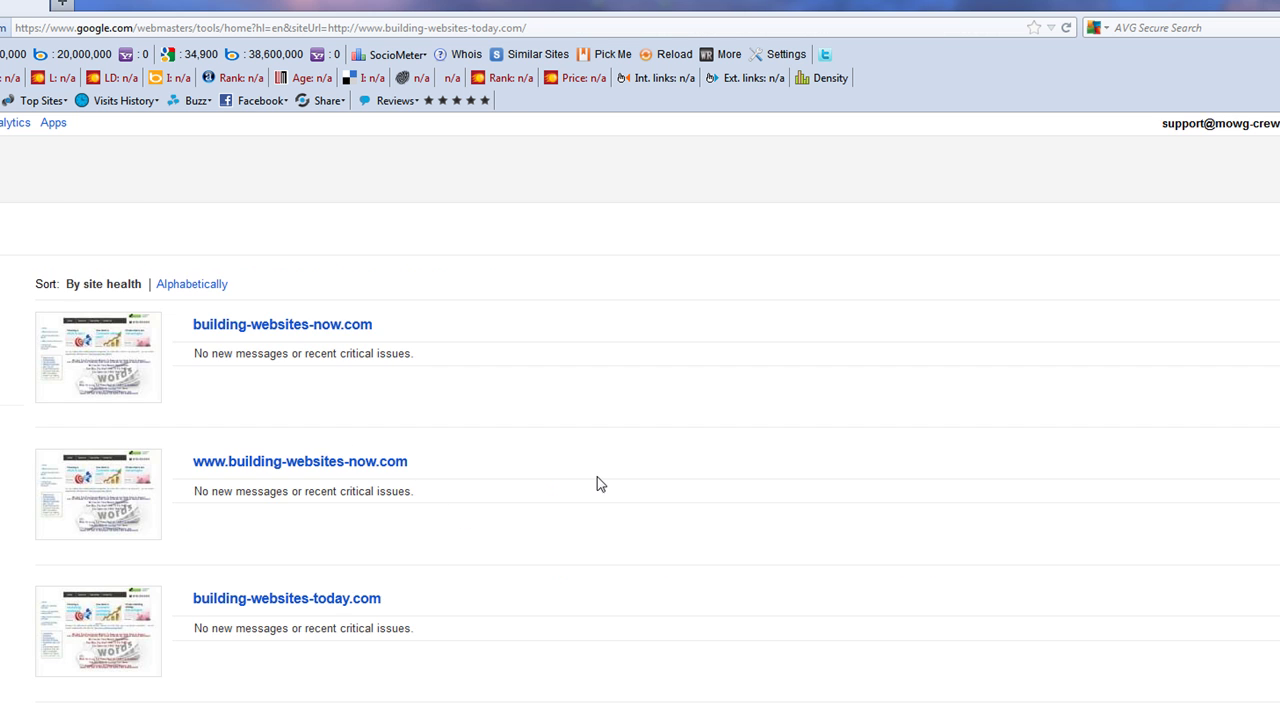
pyautogui.scroll(-6, 597, 483)
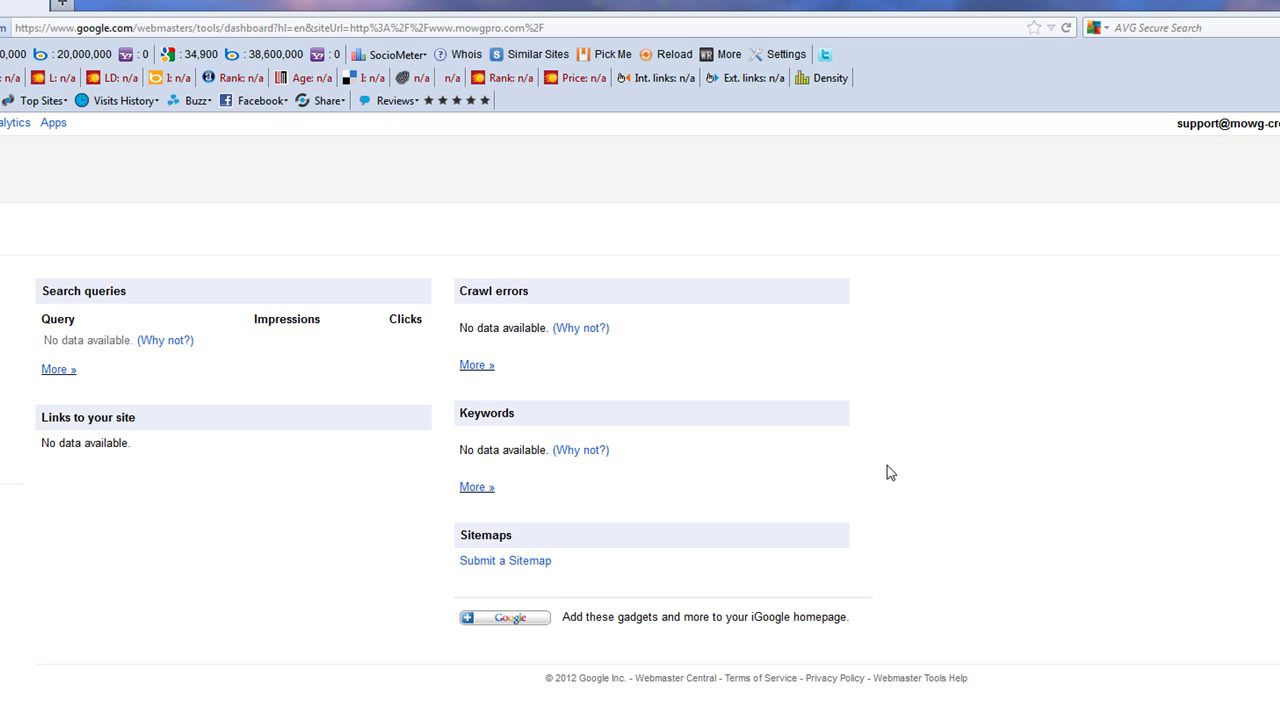
pyautogui.click(503, 561)
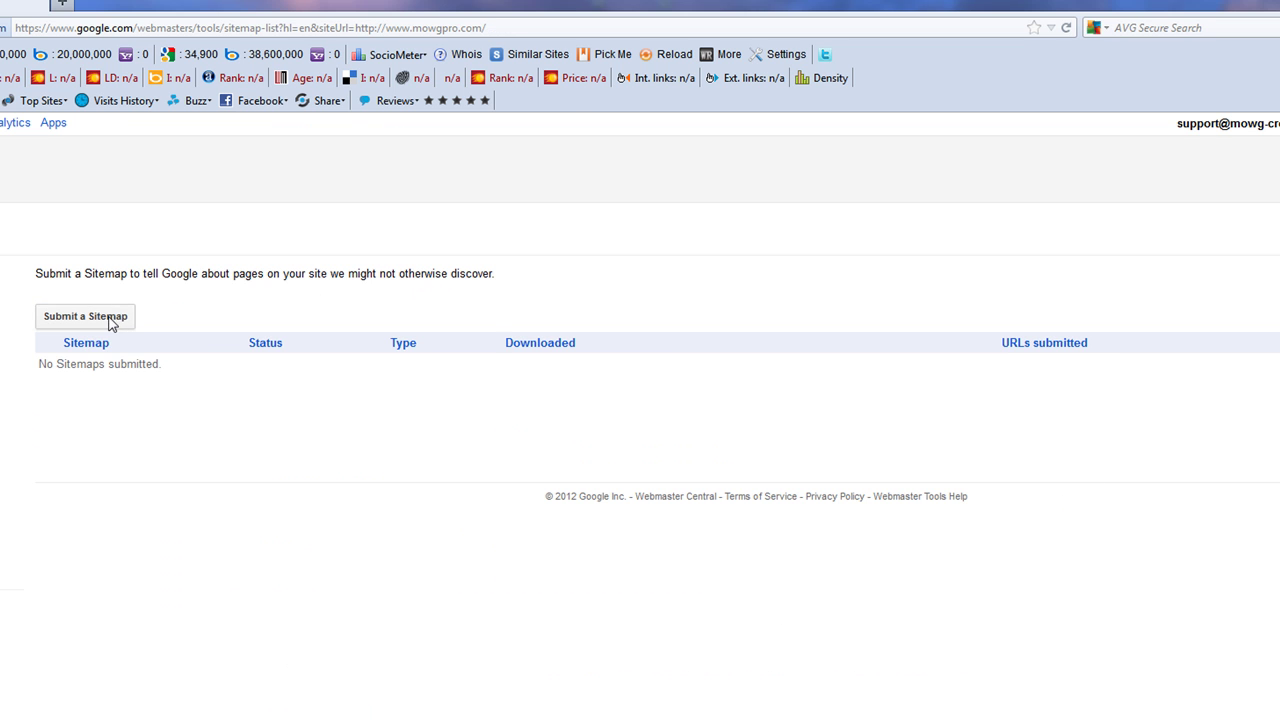
pyautogui.click(112, 320)
pyautogui.press('Down')
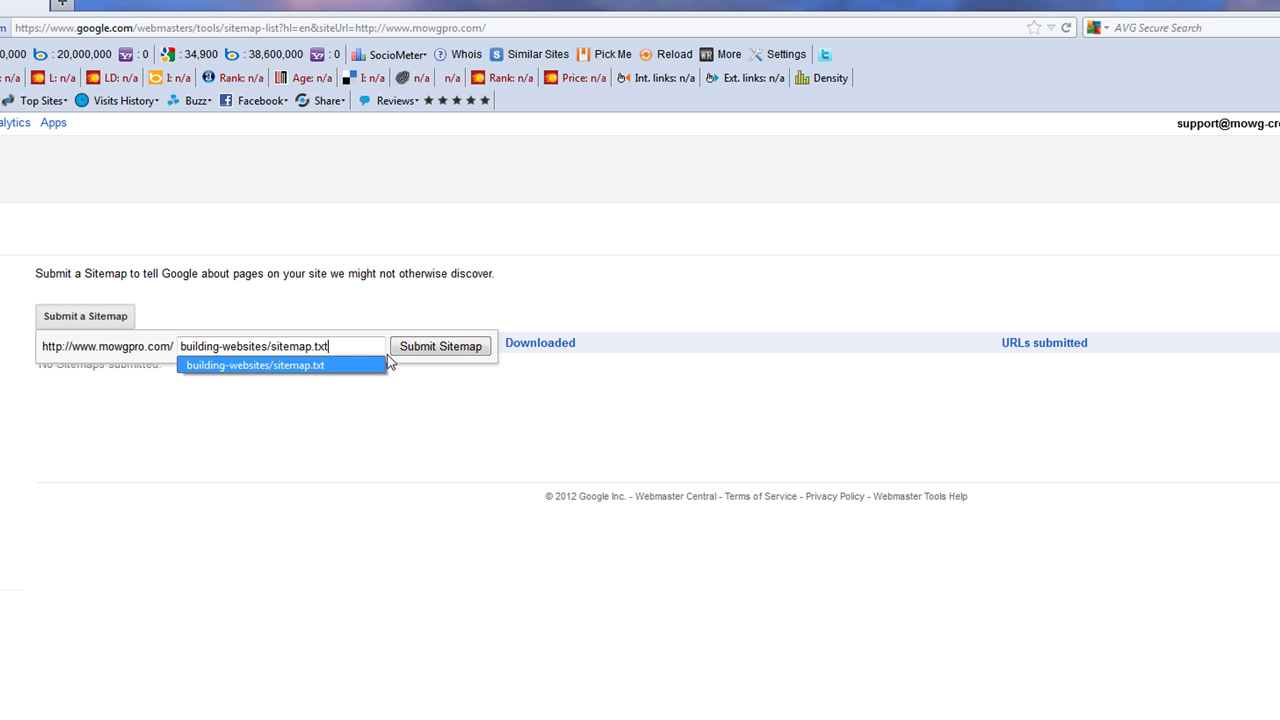
pyautogui.click(463, 346)
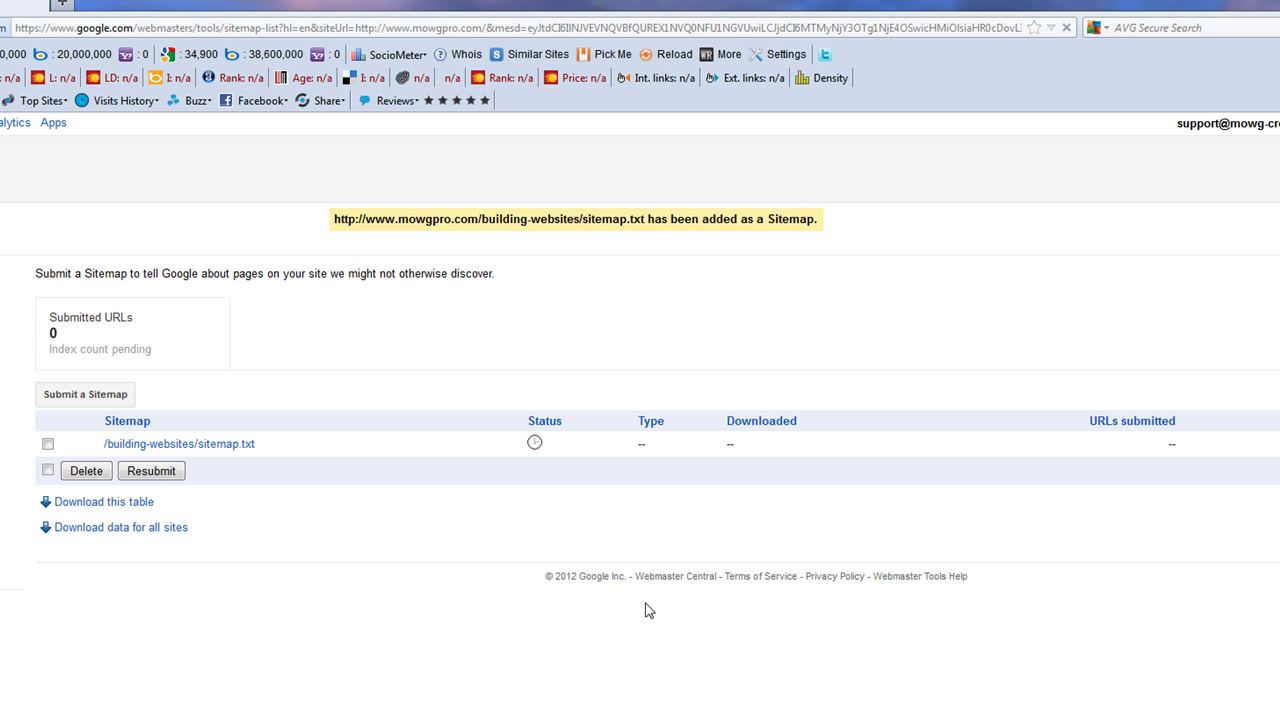
pyautogui.scroll(-8, 814, 627)
pyautogui.scroll(-2, 657, 415)
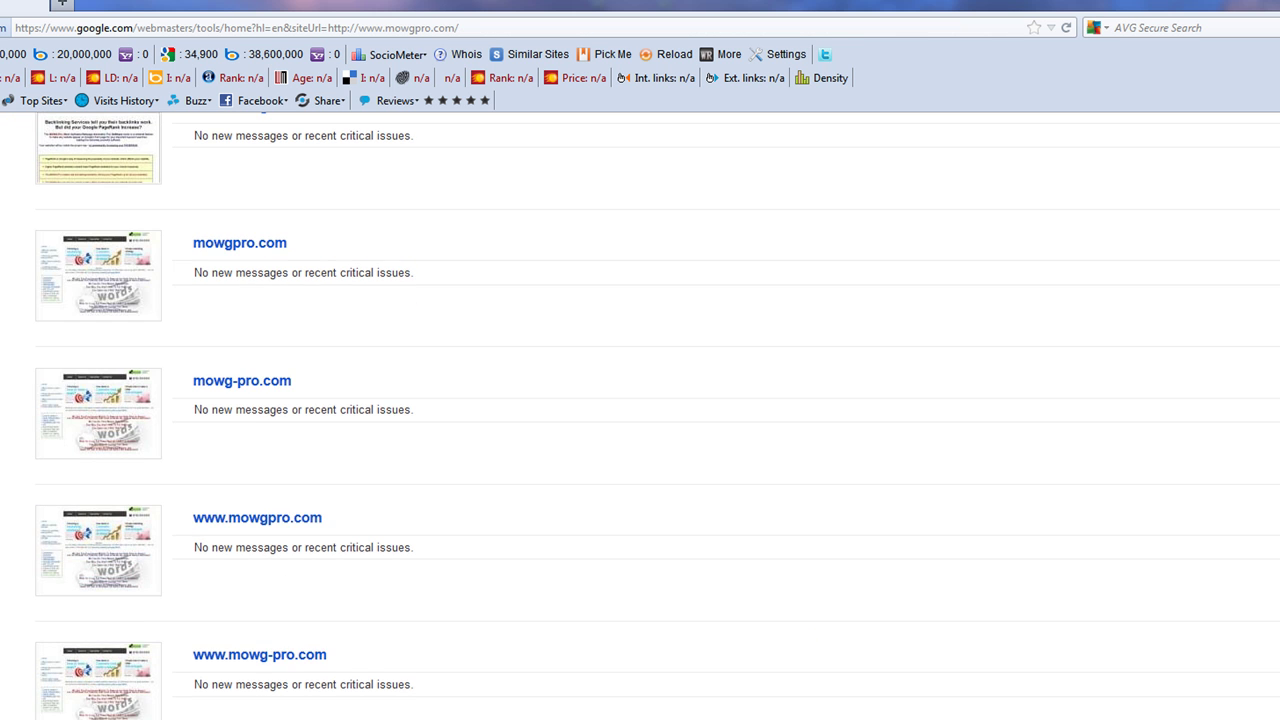
pyautogui.click(262, 658)
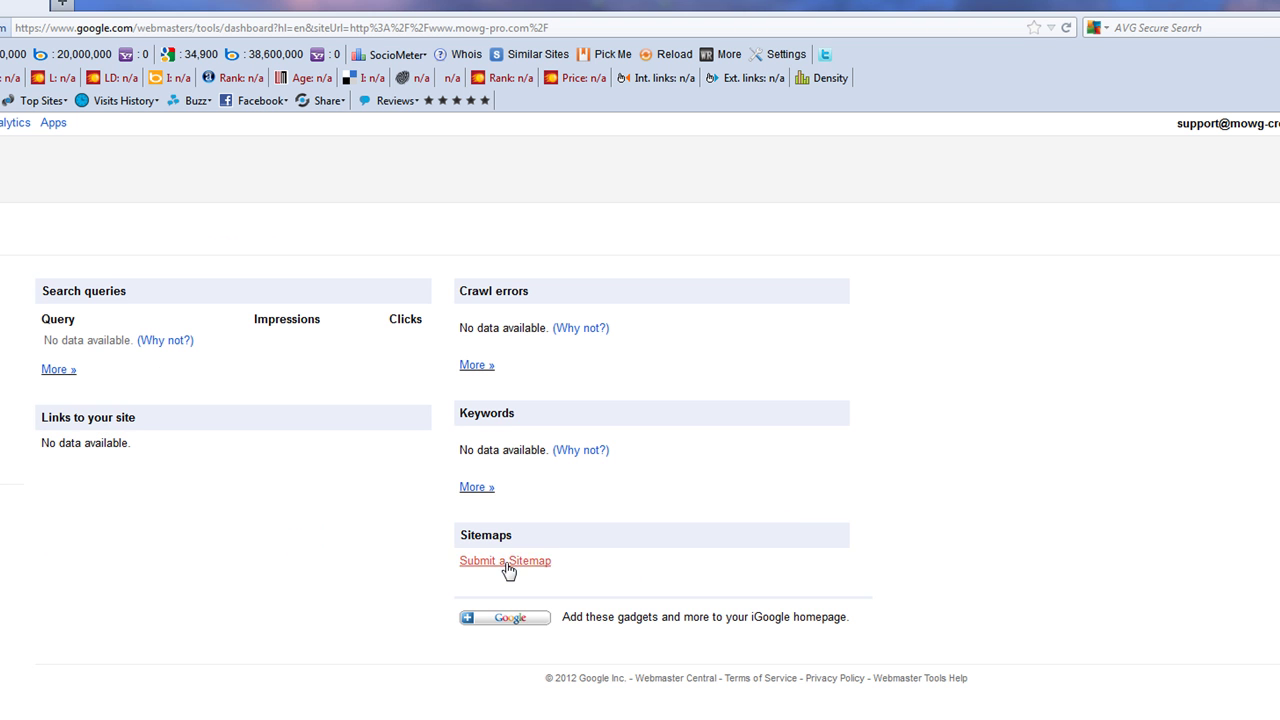
pyautogui.click(509, 561)
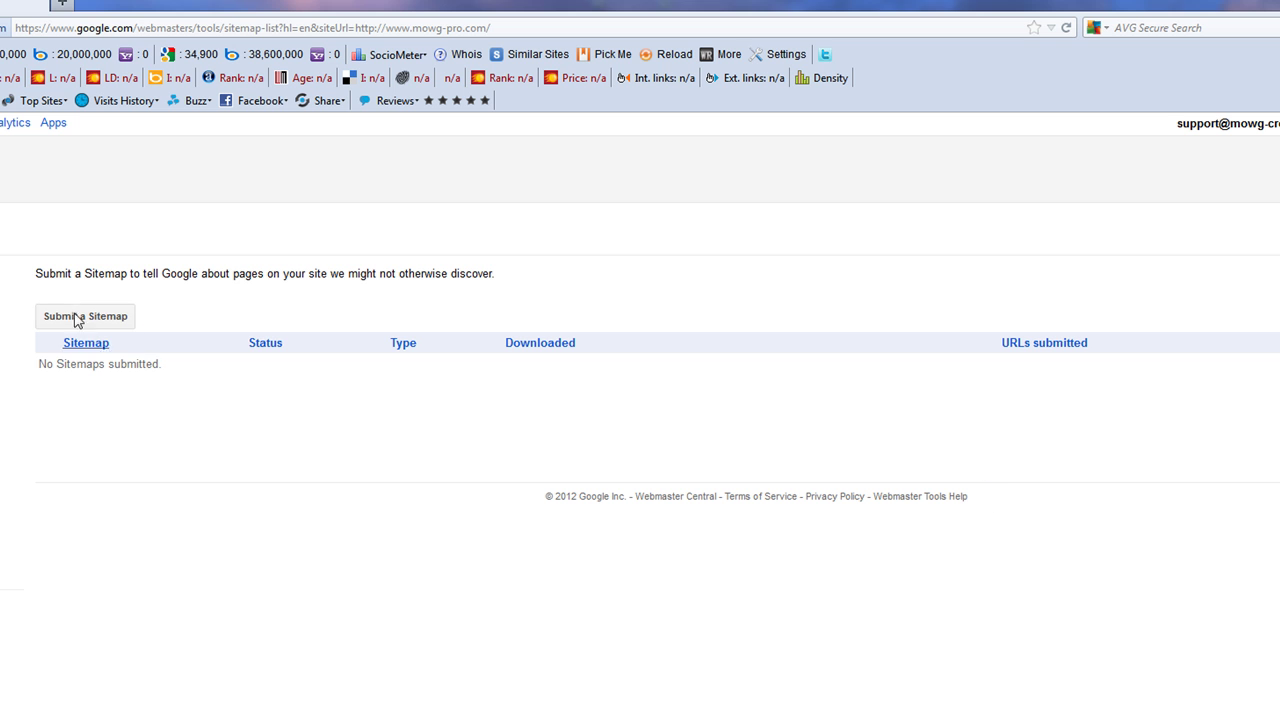
pyautogui.click(72, 320)
pyautogui.write('b')
pyautogui.press('Down')
pyautogui.click(457, 347)
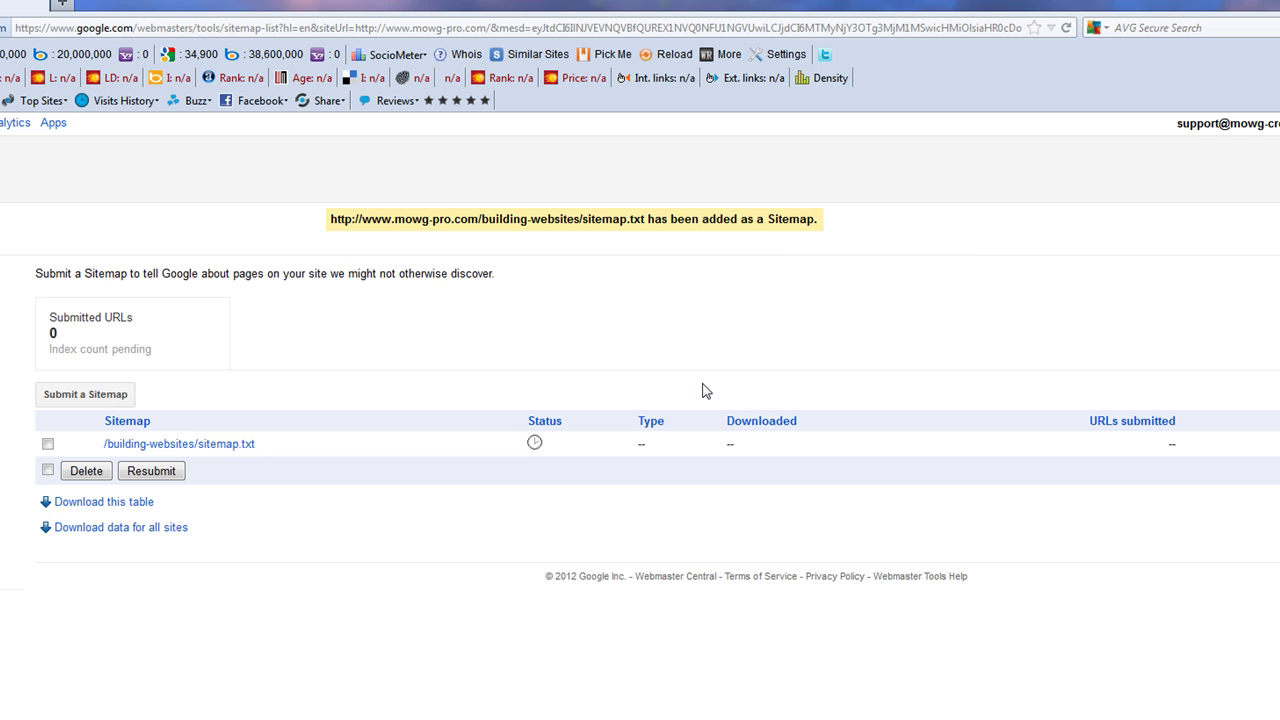
pyautogui.click(1066, 28)
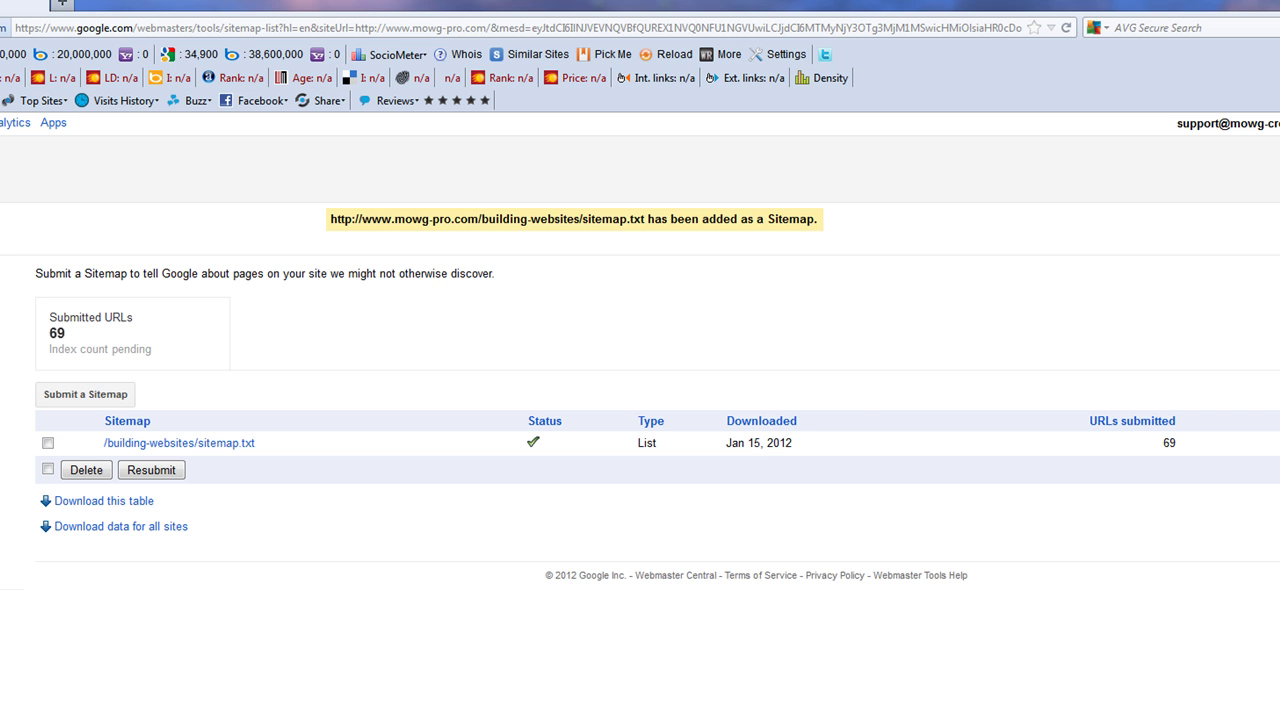
# Return to the Webmaster Tools home page and look through the list of added sites
pyautogui.hotkey('alt', 'Left')
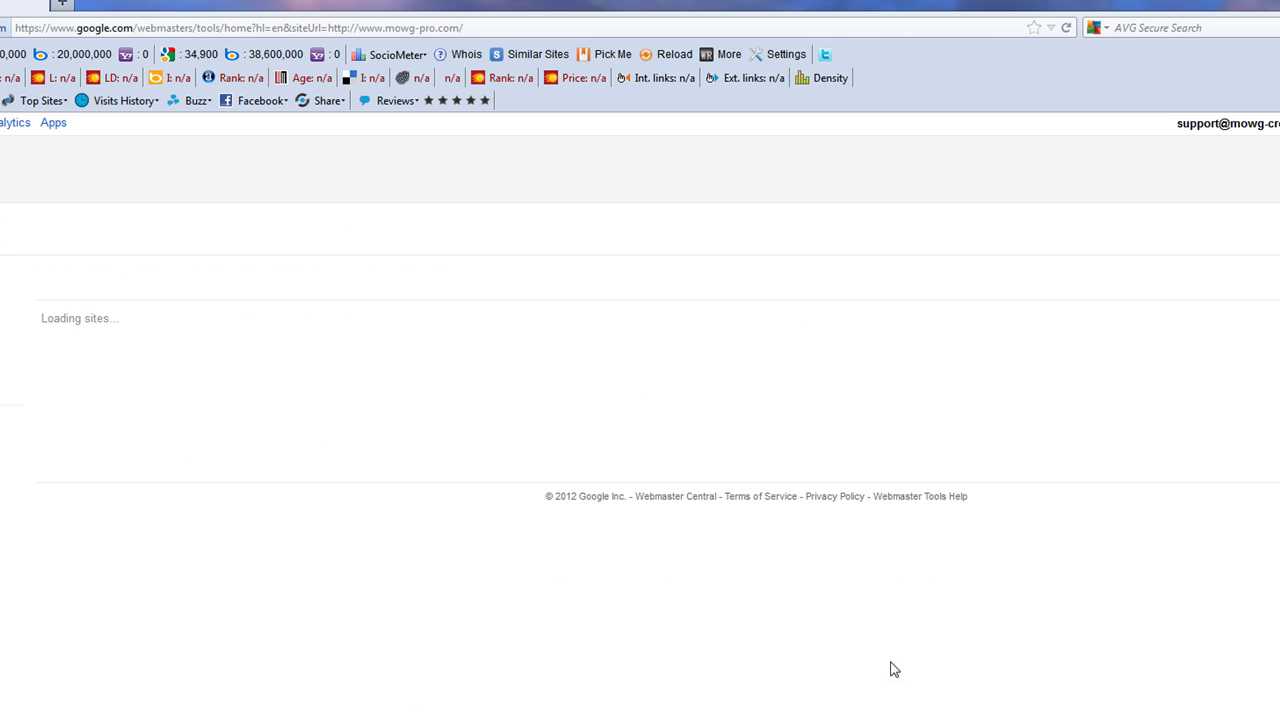
pyautogui.scroll(-10, 884, 553)
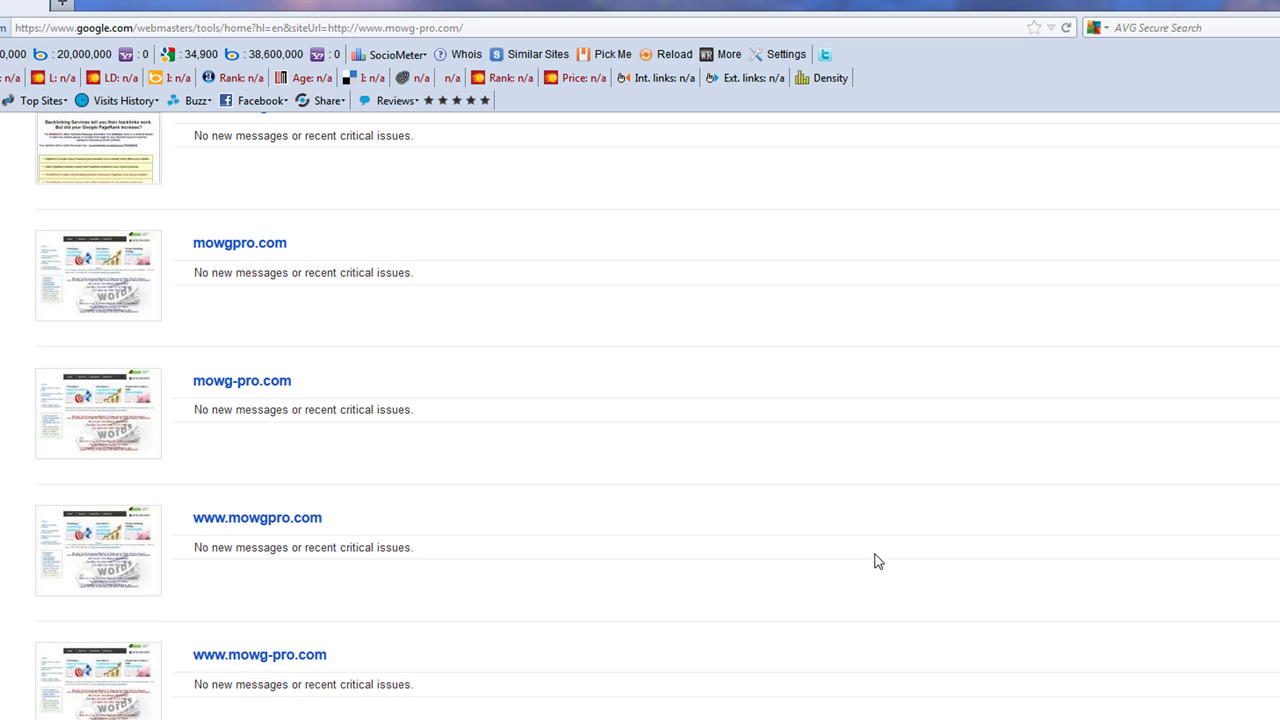
pyautogui.scroll(10, 869, 565)
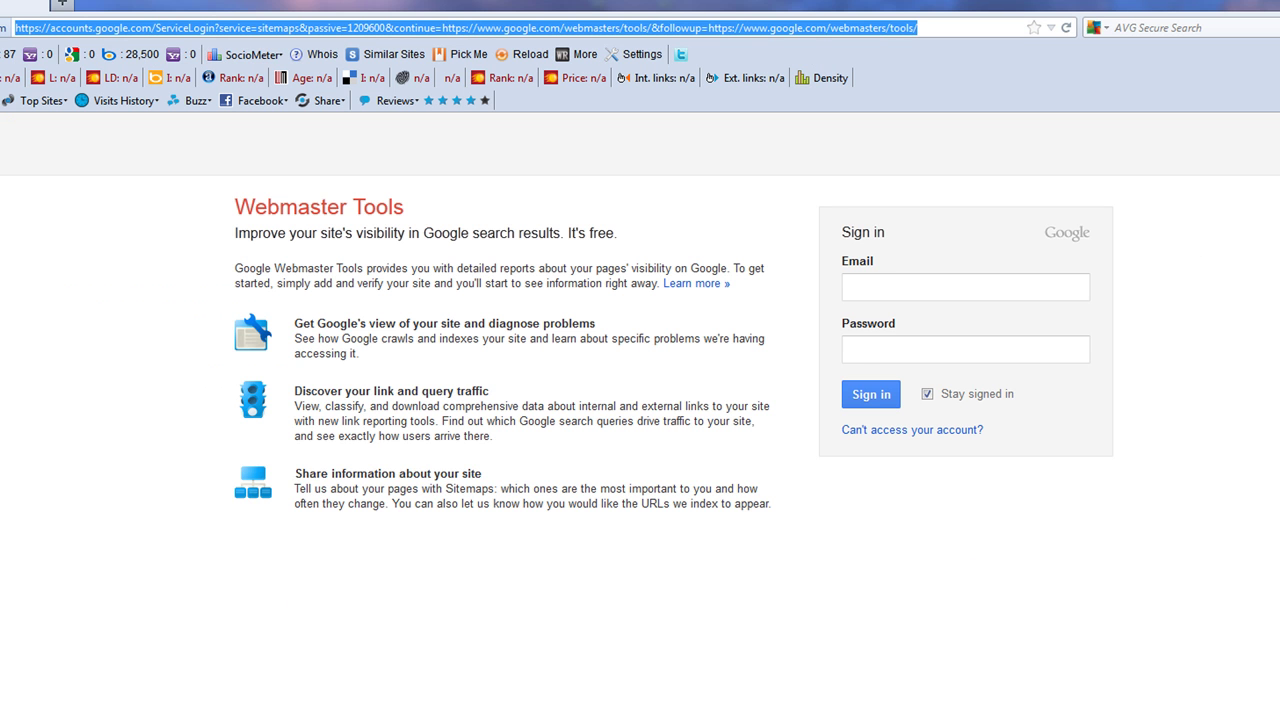
# Go to google.com and search for site:mowg-pro.com to check its indexed pages
pyautogui.write('google.com')
pyautogui.press('Return')
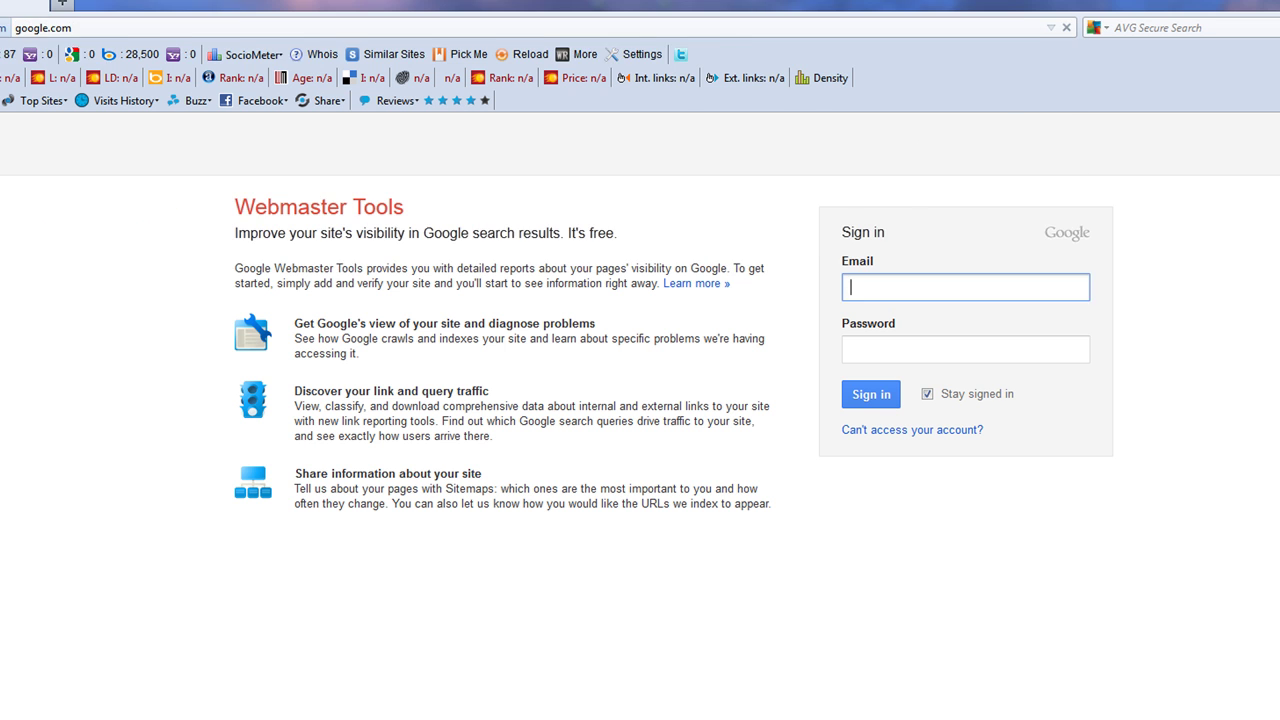
pyautogui.write('site:')
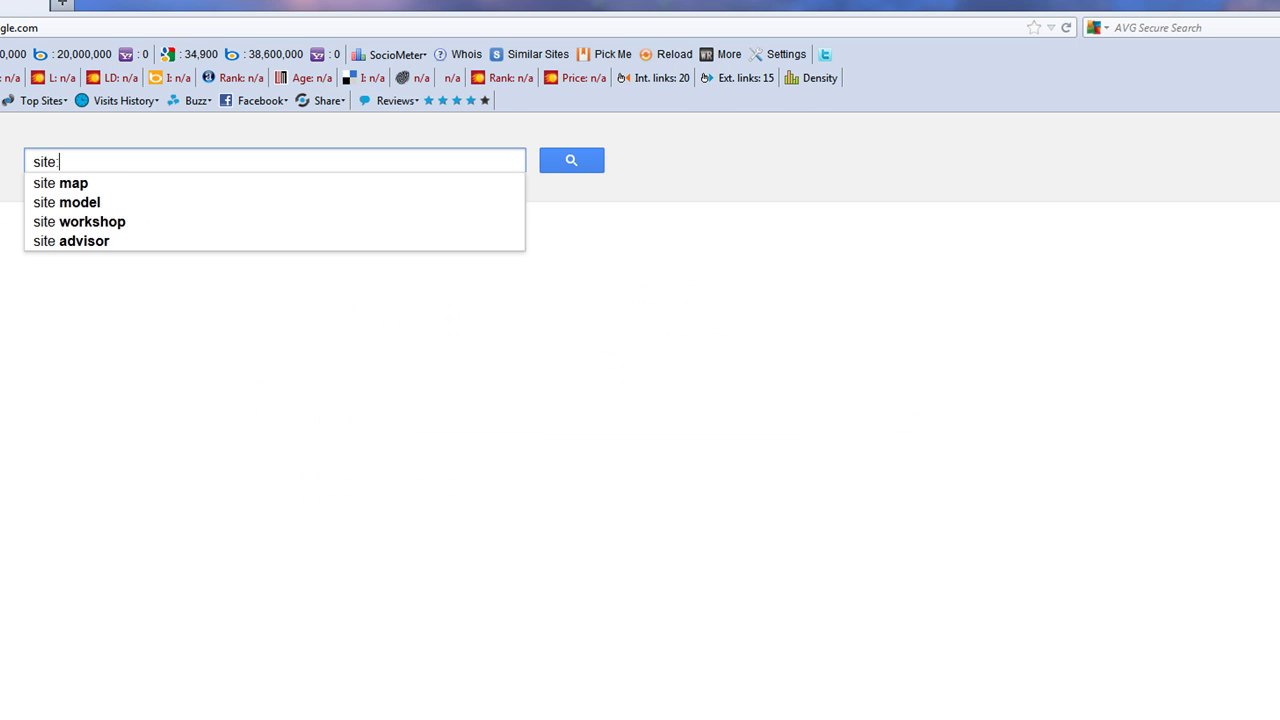
pyautogui.write('mowg-pro.com')
pyautogui.press('Return')
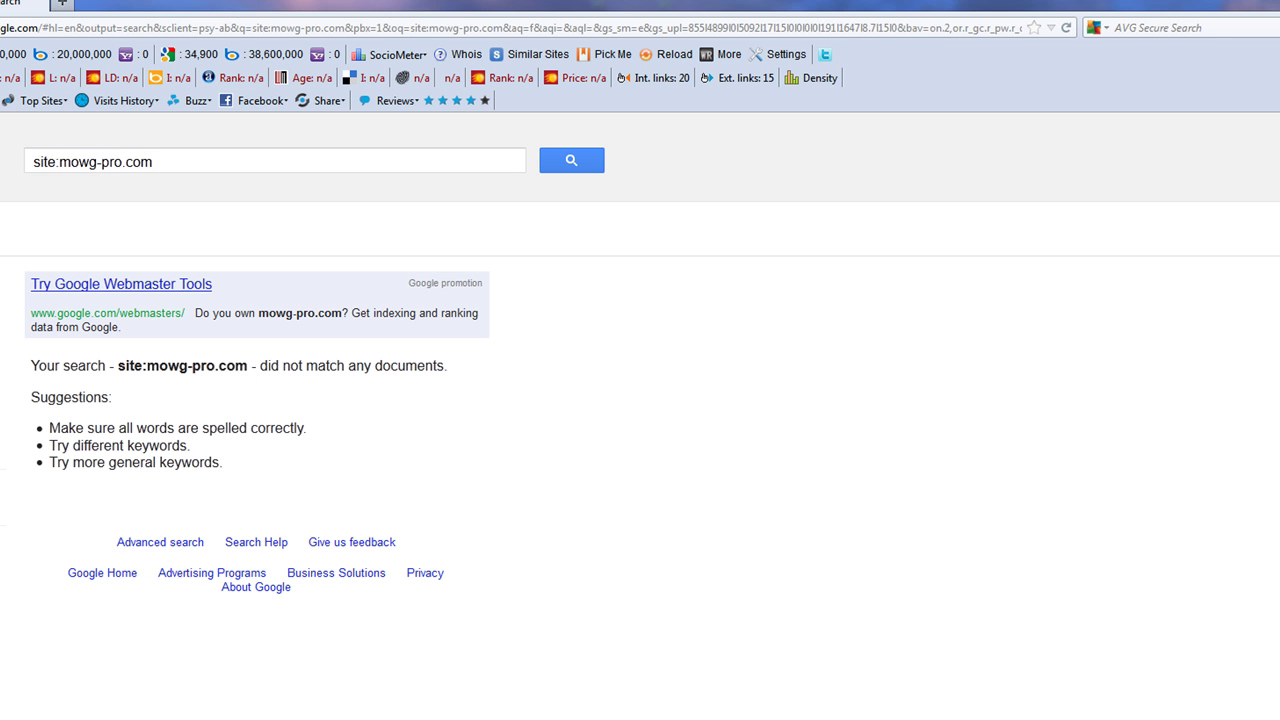
pyautogui.click(59, 161)
pyautogui.write('www.')
pyautogui.press('Return')
pyautogui.click(136, 162)
pyautogui.press('BackSpace')
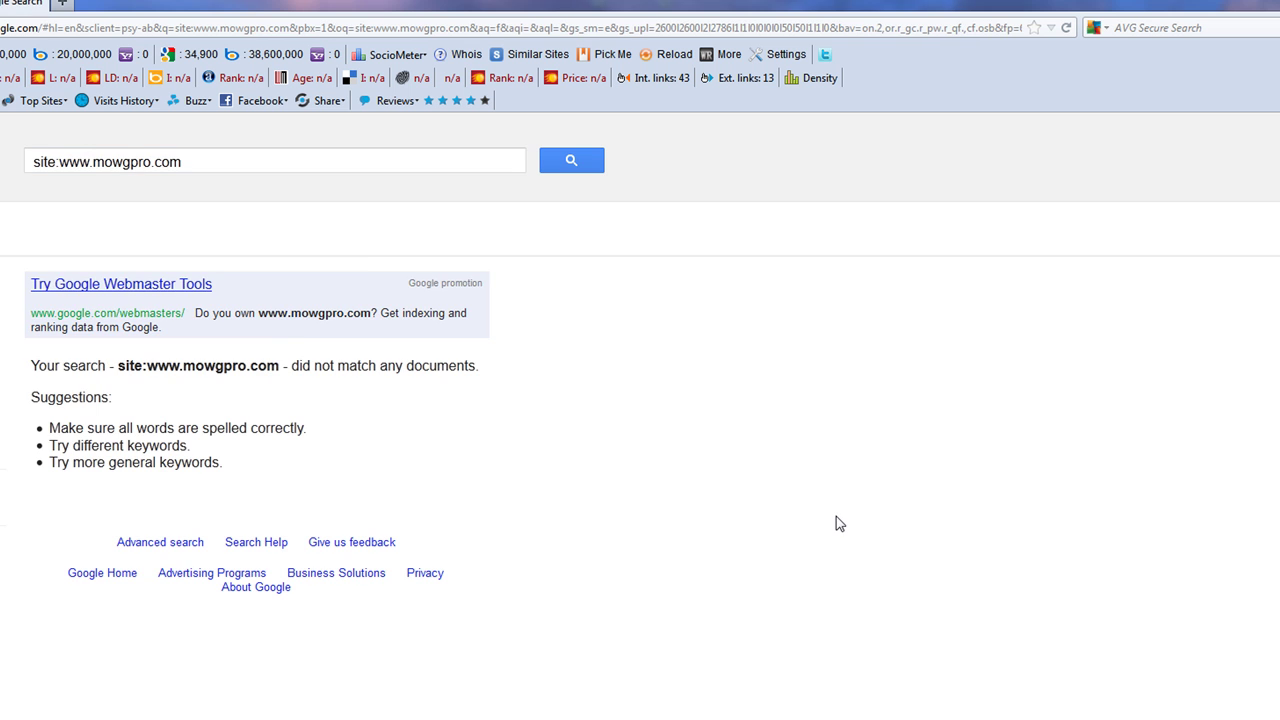
pyautogui.moveTo(93, 162); pyautogui.dragTo(58, 162)
pyautogui.press('BackSpace')
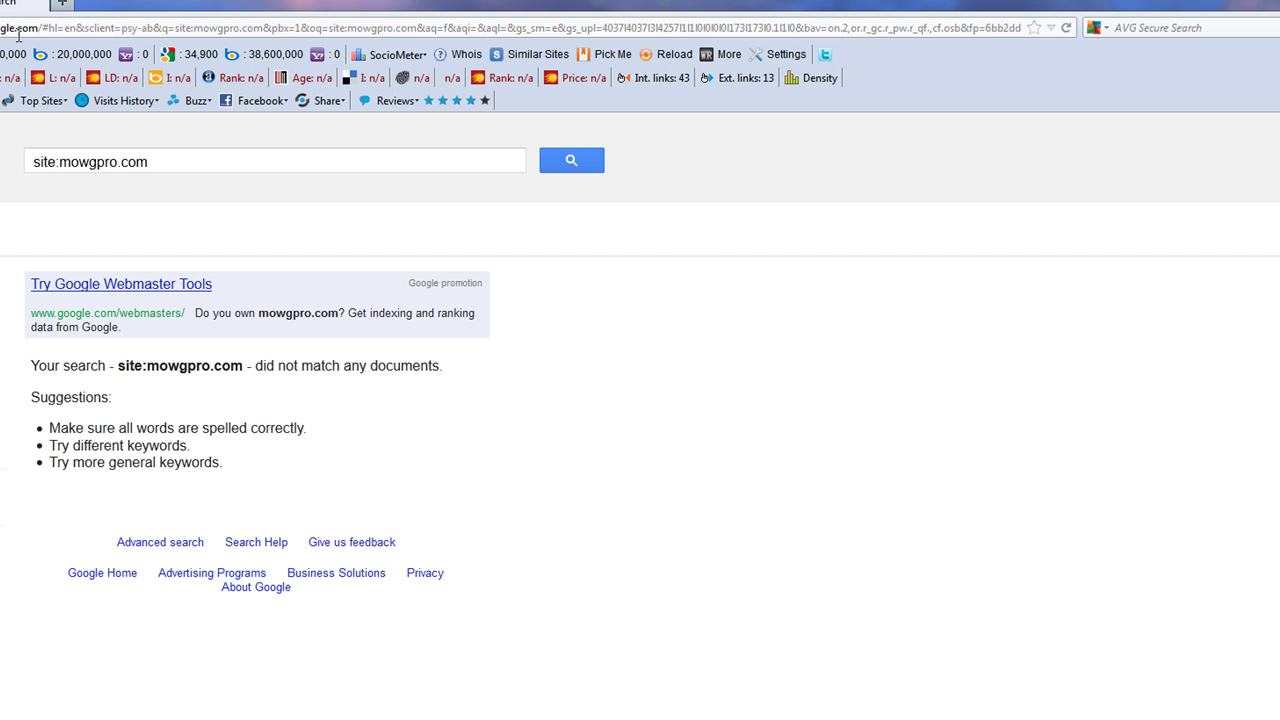
# Go to google.com/webmasters and open the Webmaster Tools sign-in page
pyautogui.click(153, 28)
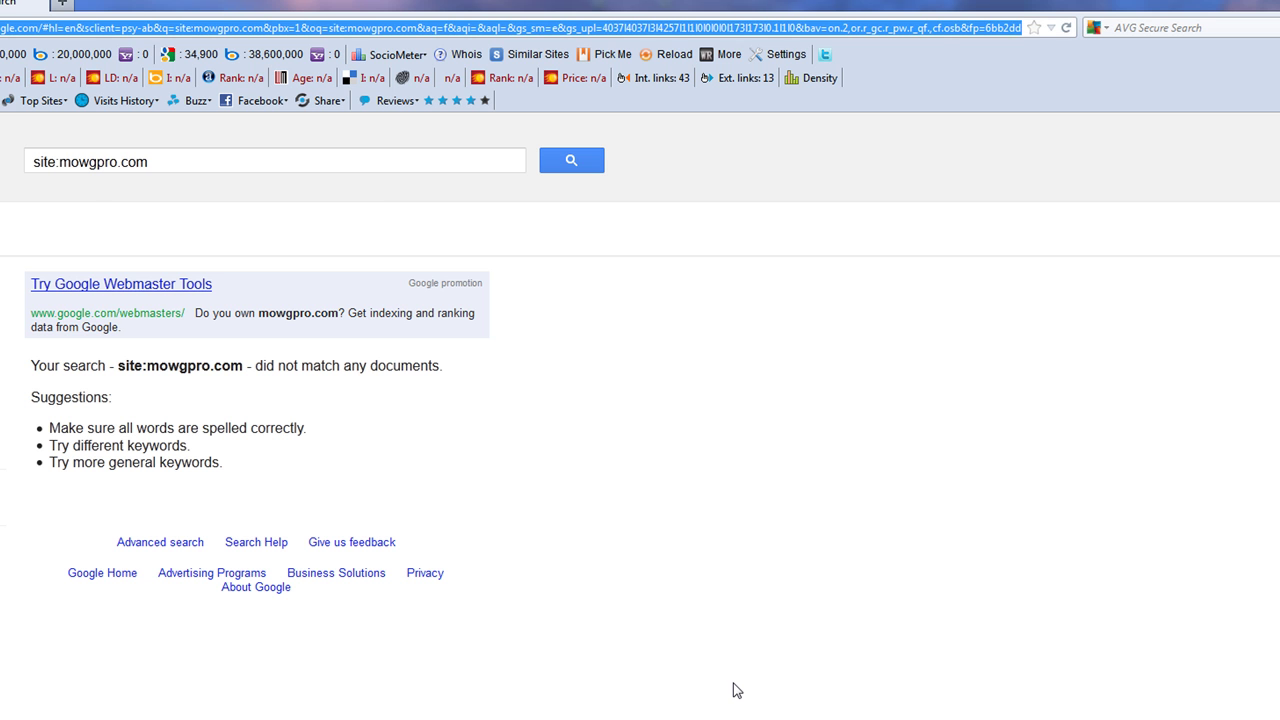
pyautogui.write('googl')
pyautogui.press('Down')
pyautogui.press('Return')
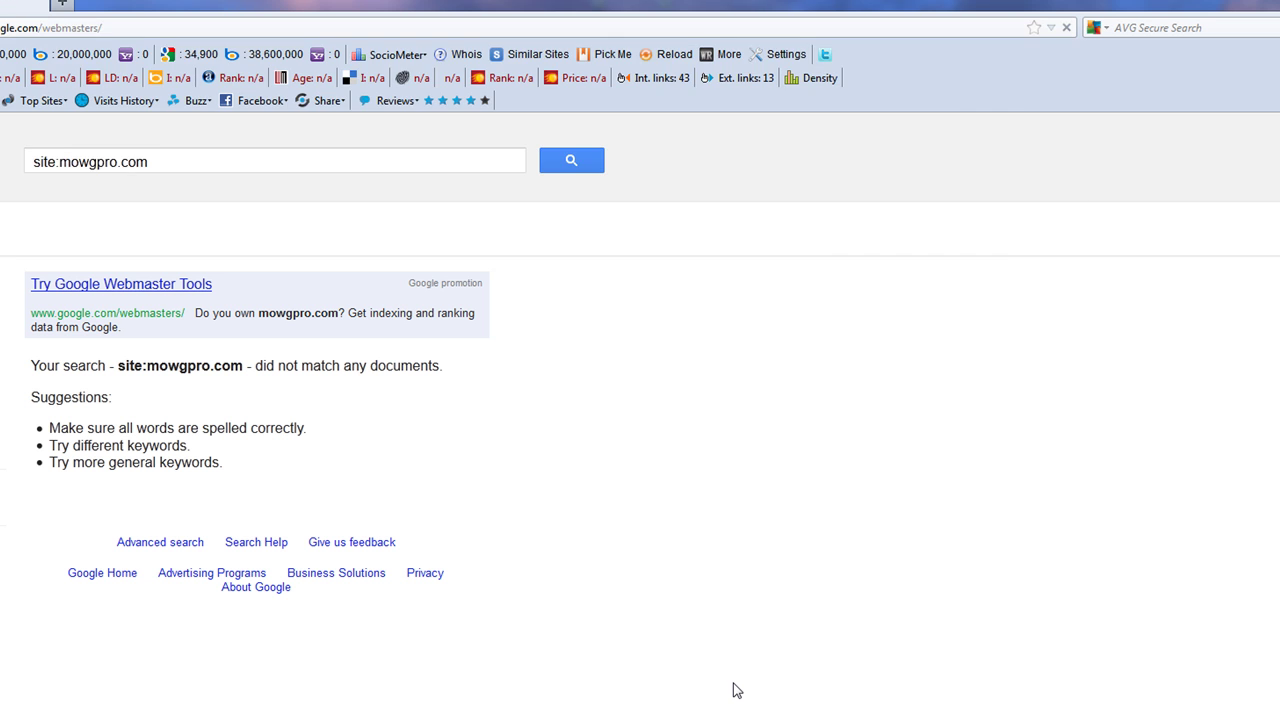
pyautogui.click(508, 297)
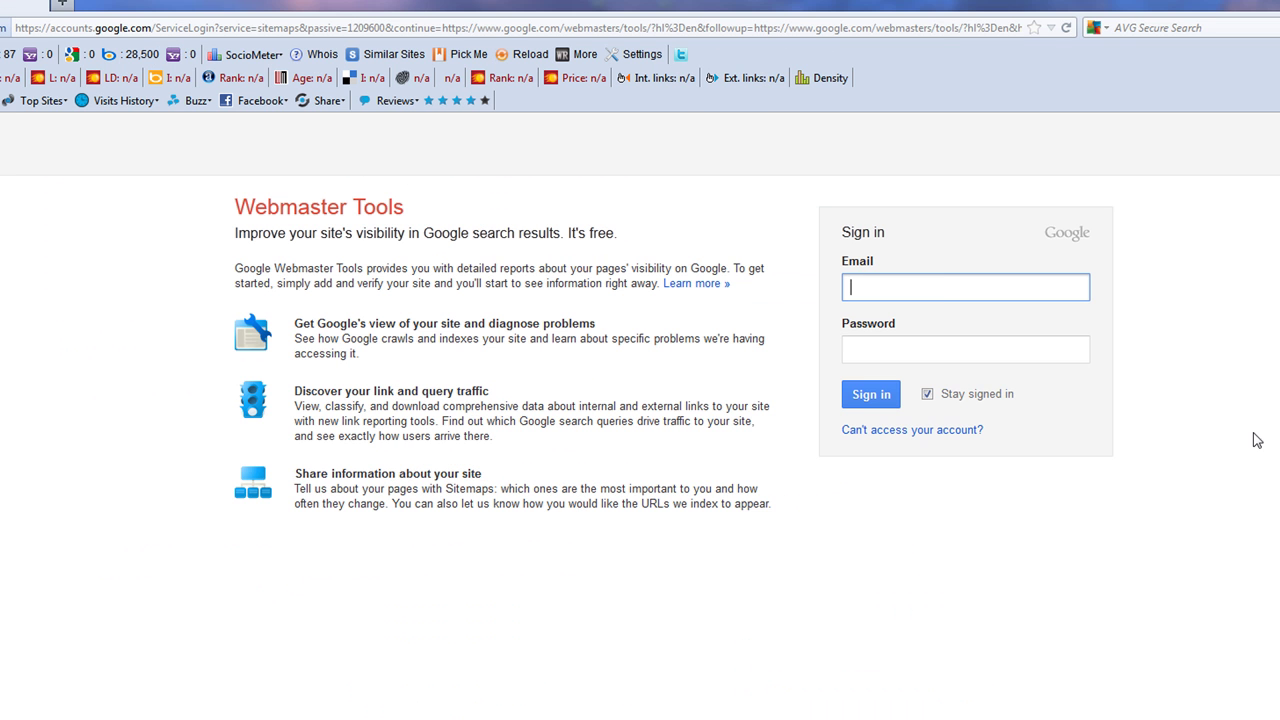
# Choose the saved account e-mail, fill in the account password and sign in to Webmaster Tools
pyautogui.press('Down')
pyautogui.press('Down')
pyautogui.press('Down')
pyautogui.click(922, 327)
pyautogui.click(883, 395)
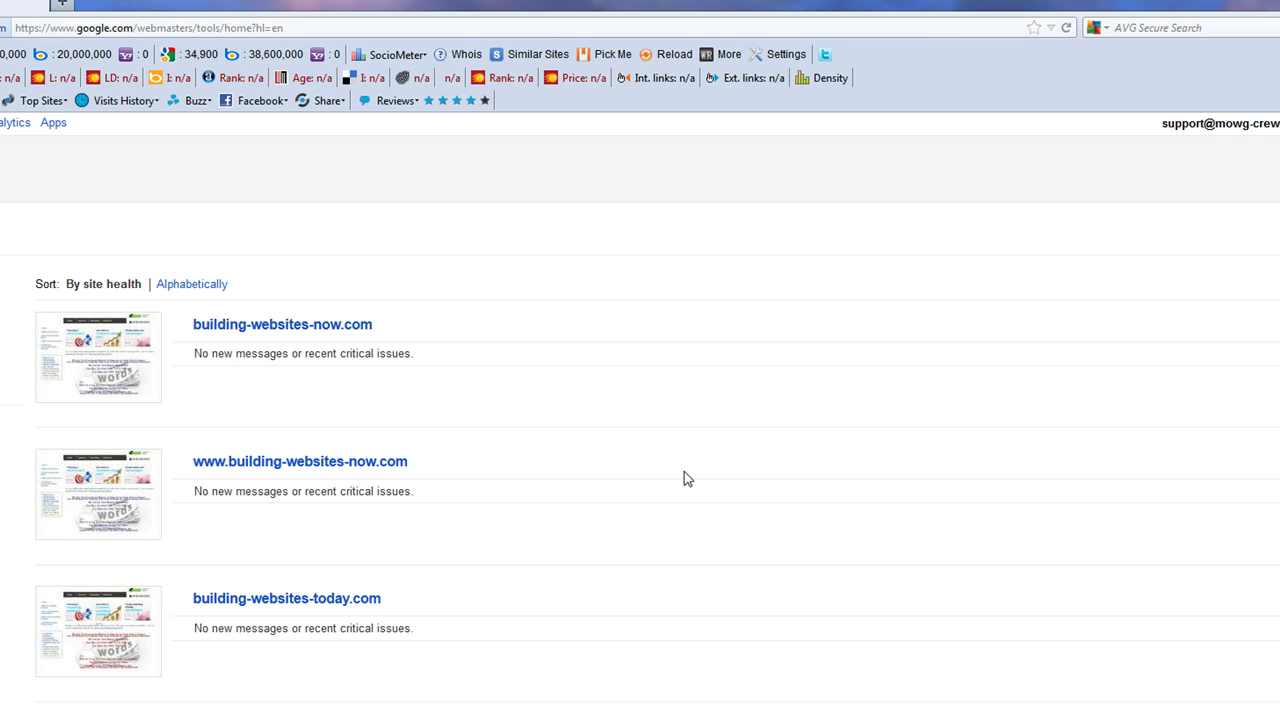
pyautogui.click(270, 328)
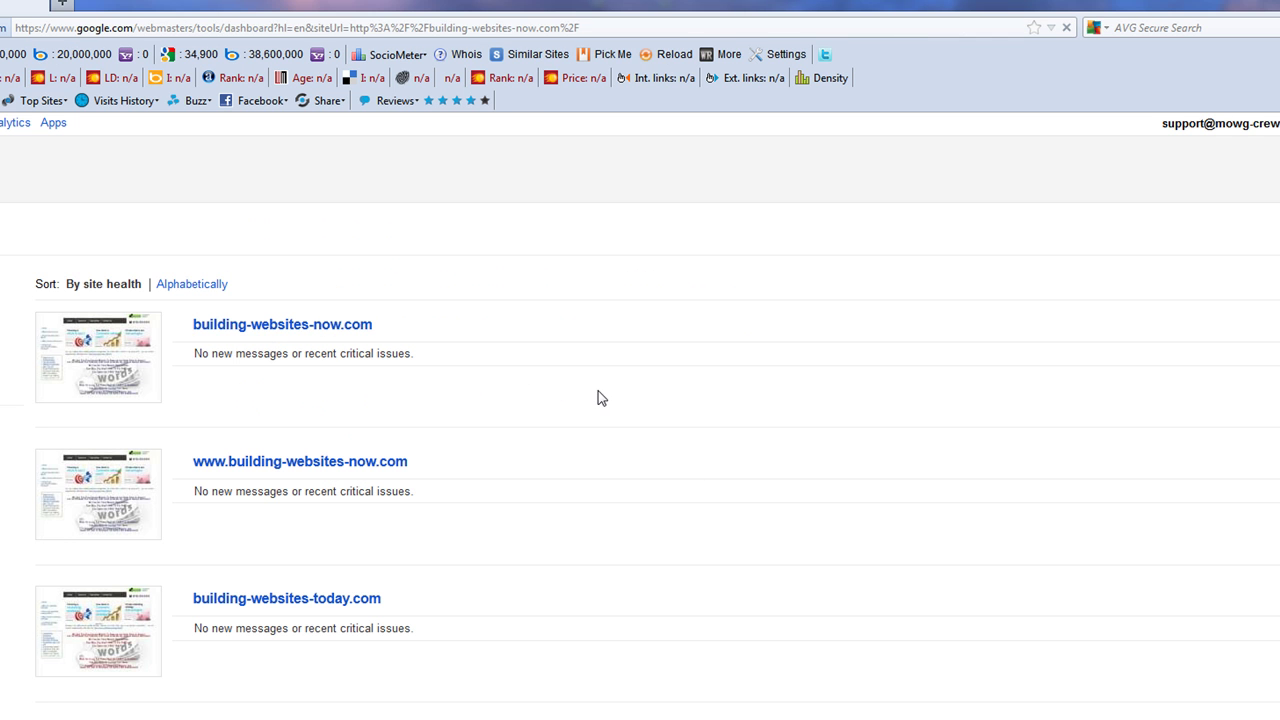
pyautogui.click(518, 561)
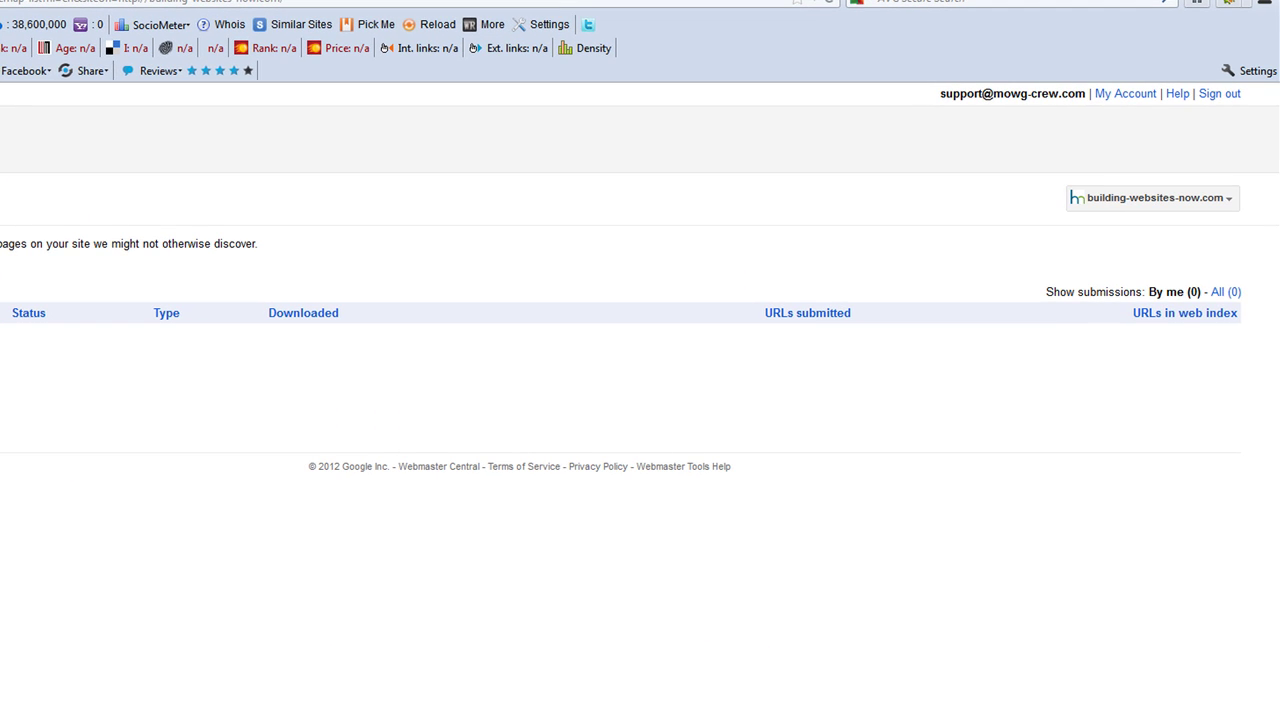
pyautogui.click(1110, 199)
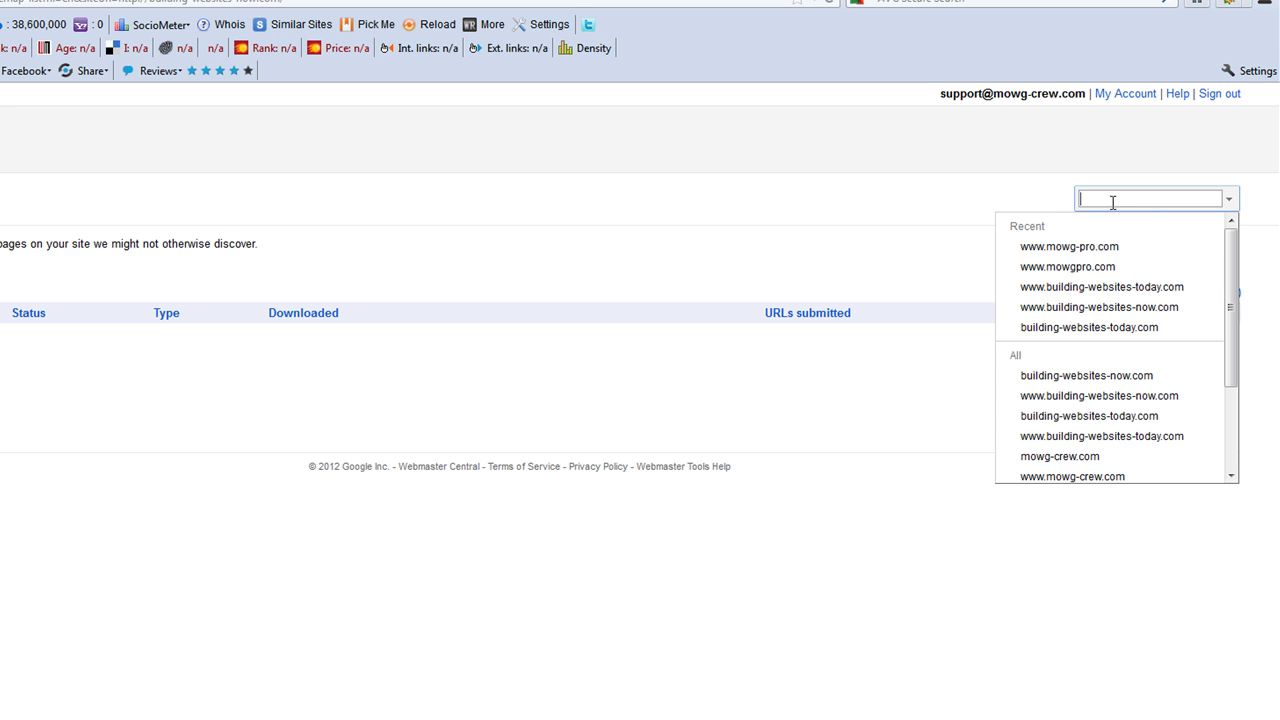
pyautogui.click(1072, 247)
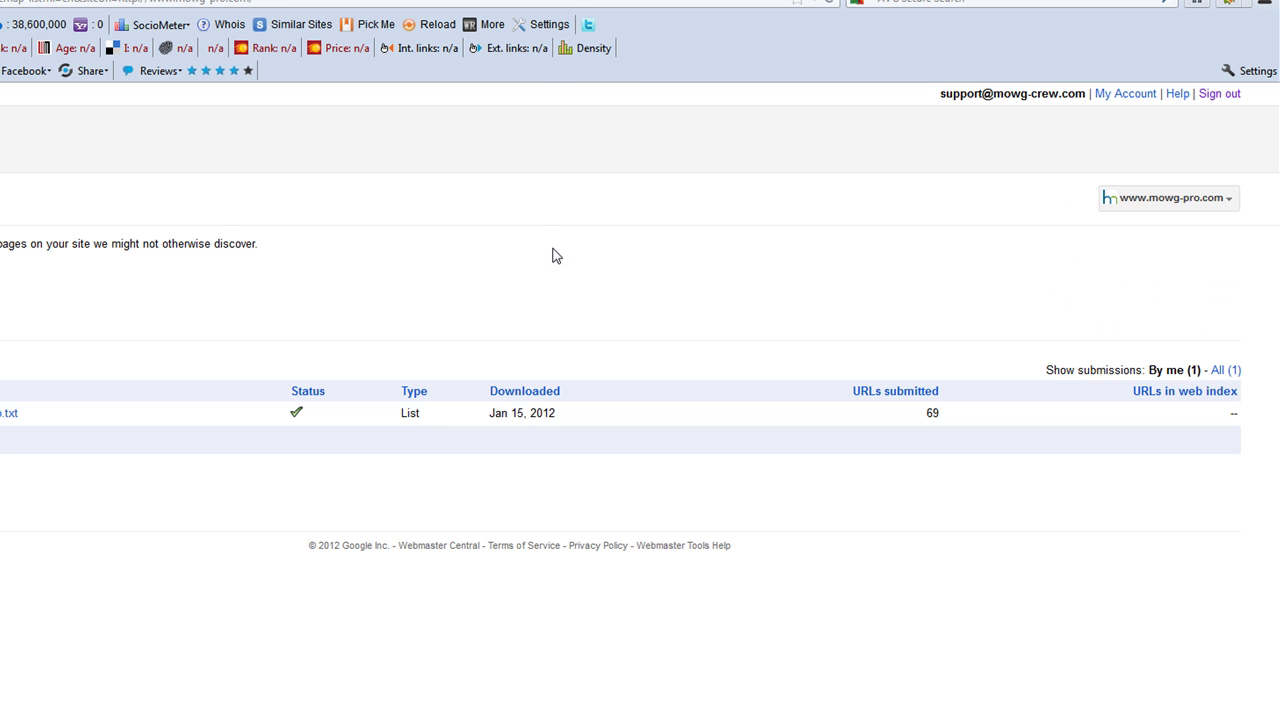
# Look through the list of the account's other sites without switching, and sign out of Webmaster Tools
pyautogui.click(1168, 199)
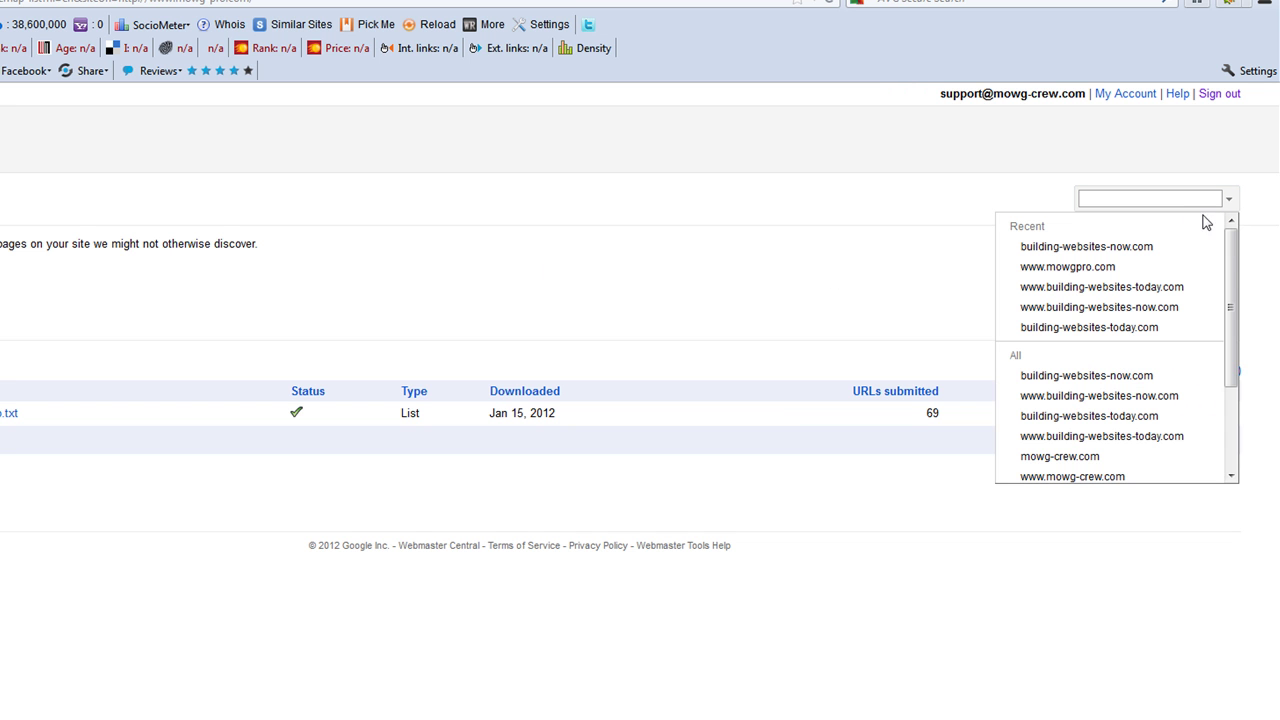
pyautogui.scroll(-3, 1238, 300)
pyautogui.scroll(3, 1234, 240)
pyautogui.press('Escape')
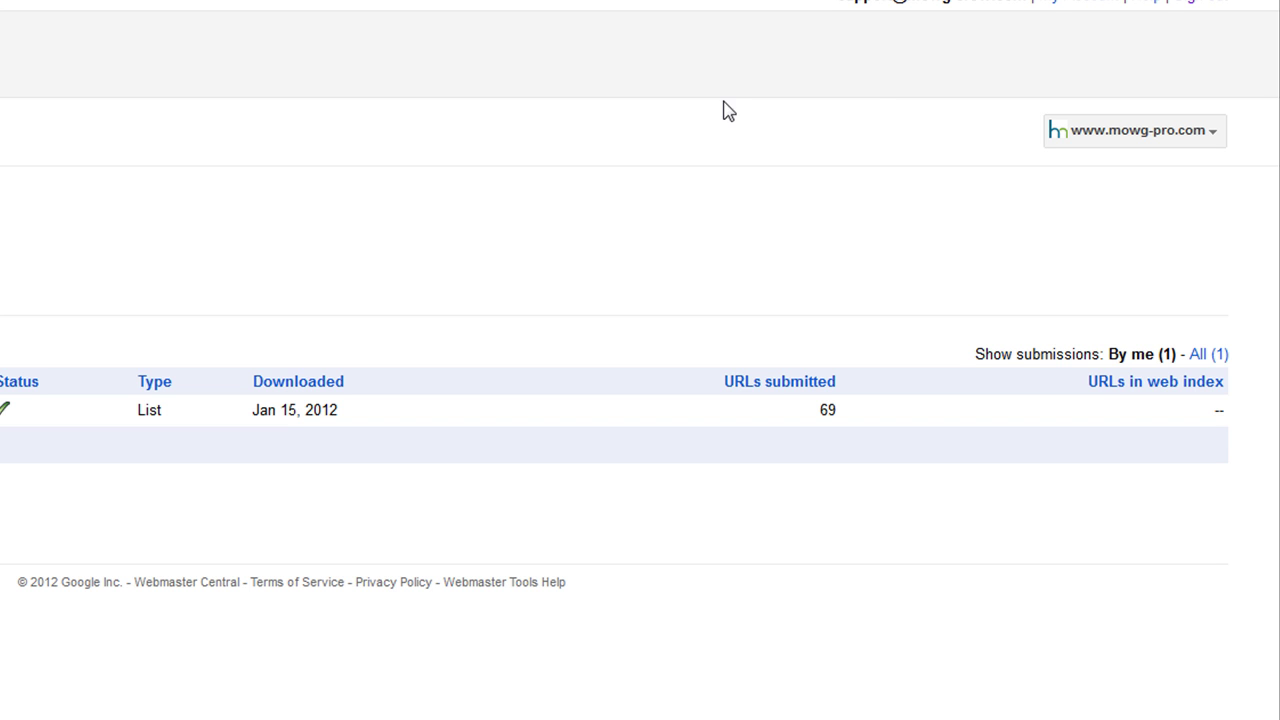
pyautogui.click(1207, 6)
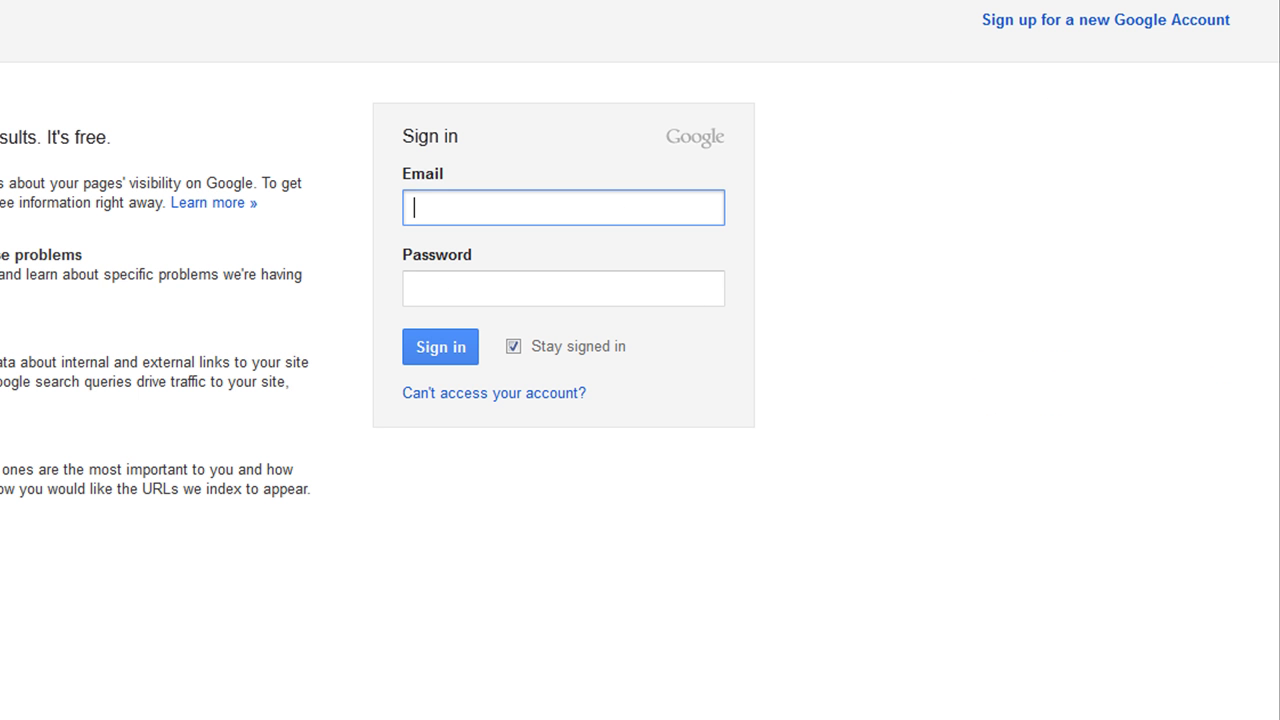